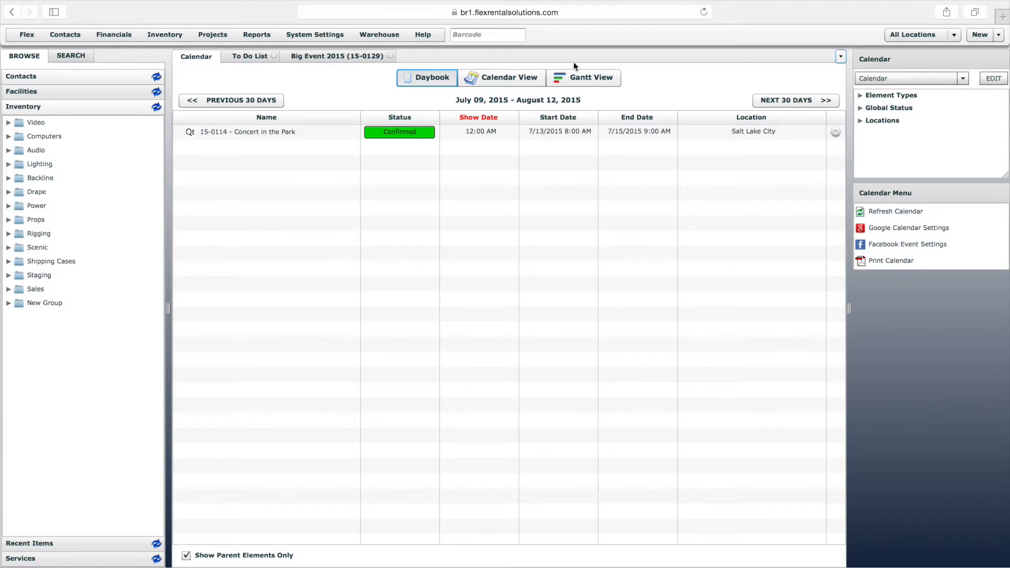
- Review the available locations and the Shure Beta 58 wired microphone's quantities at each location, and close the item
click(928, 33)
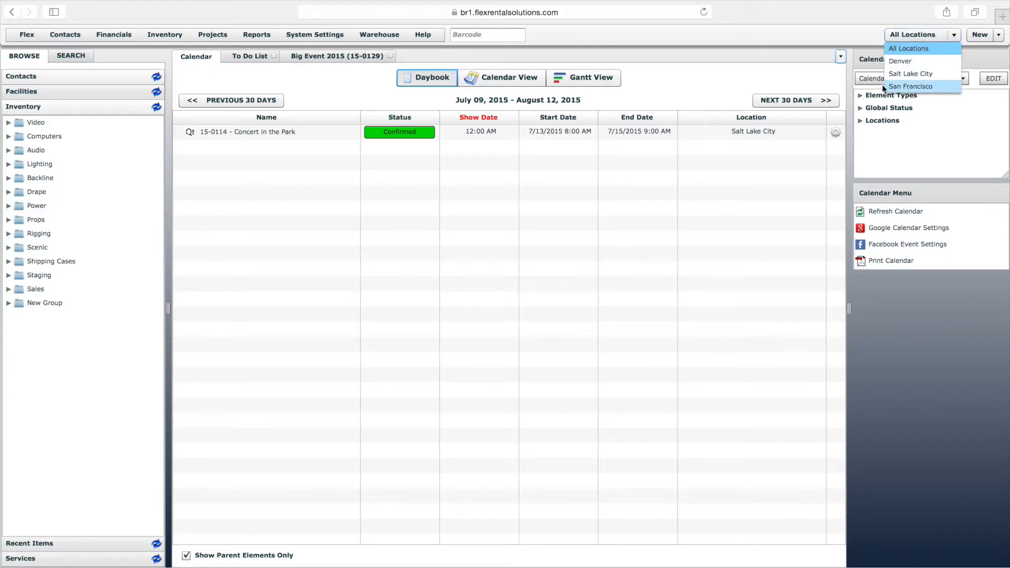
click(710, 81)
click(8, 150)
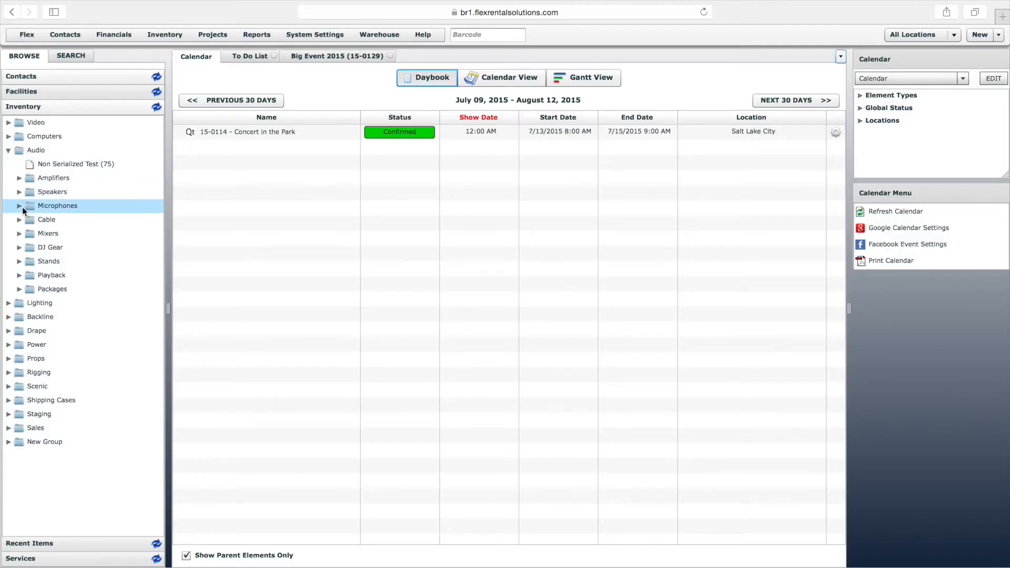
click(21, 206)
click(30, 220)
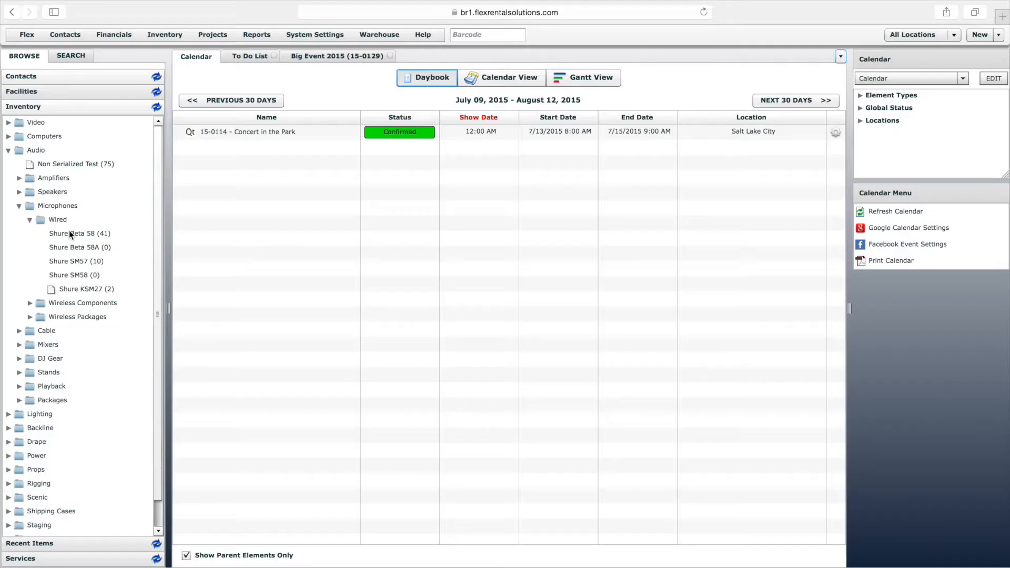
double_click(76, 233)
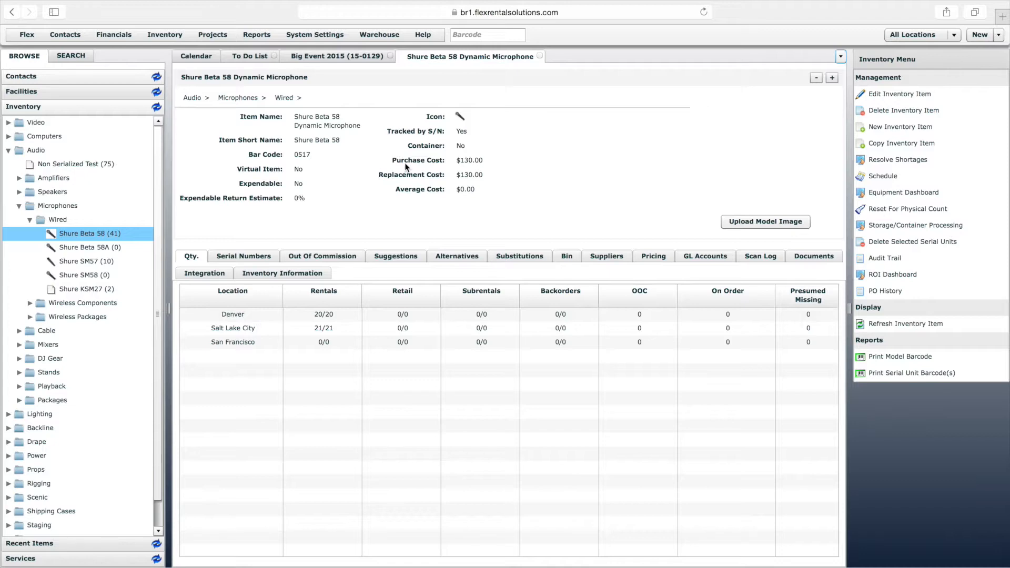
click(541, 56)
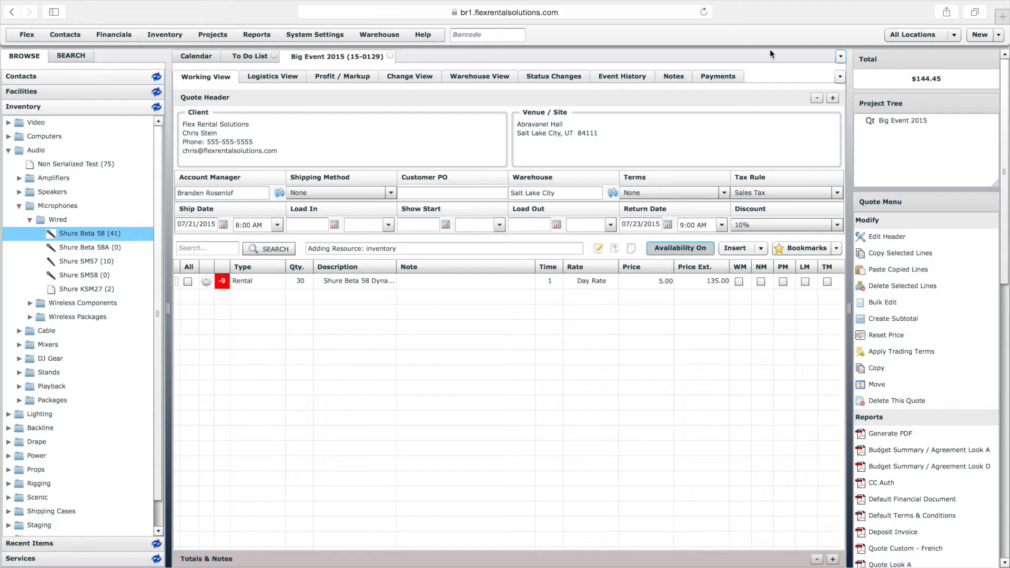
- Check where transfer orders and transfer manifests are offered among the new elements and the project modules
click(1002, 37)
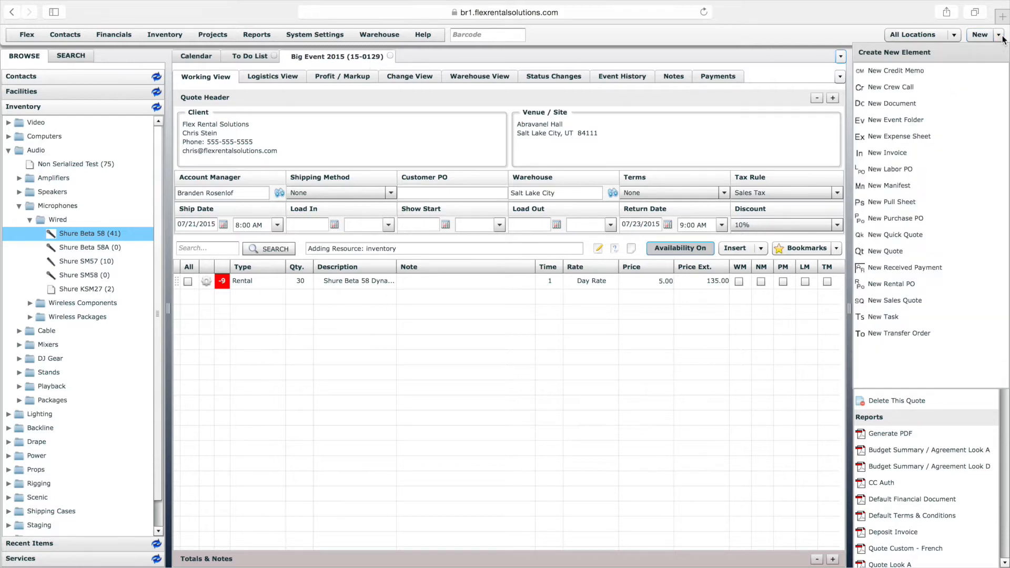
click(887, 337)
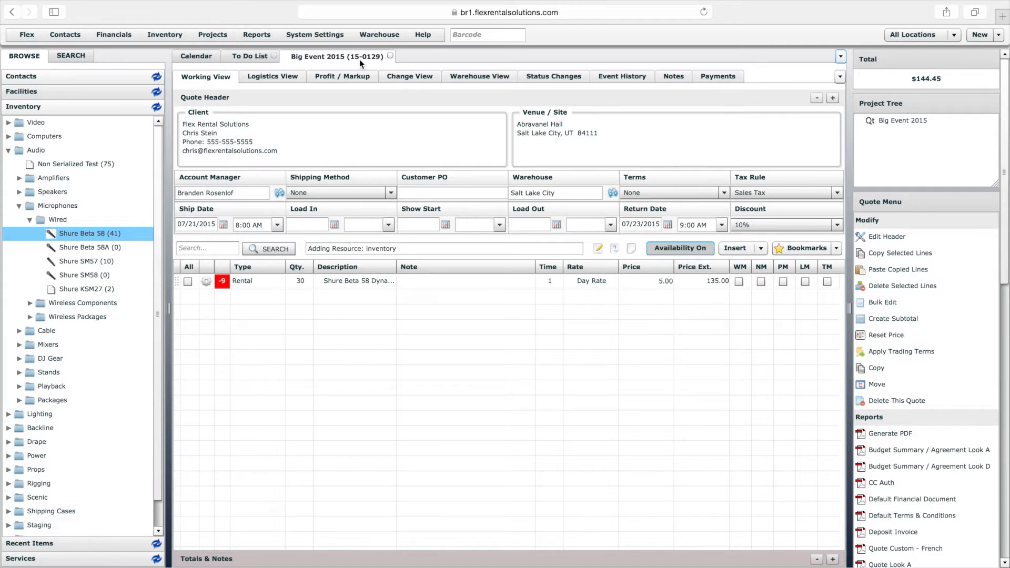
click(213, 36)
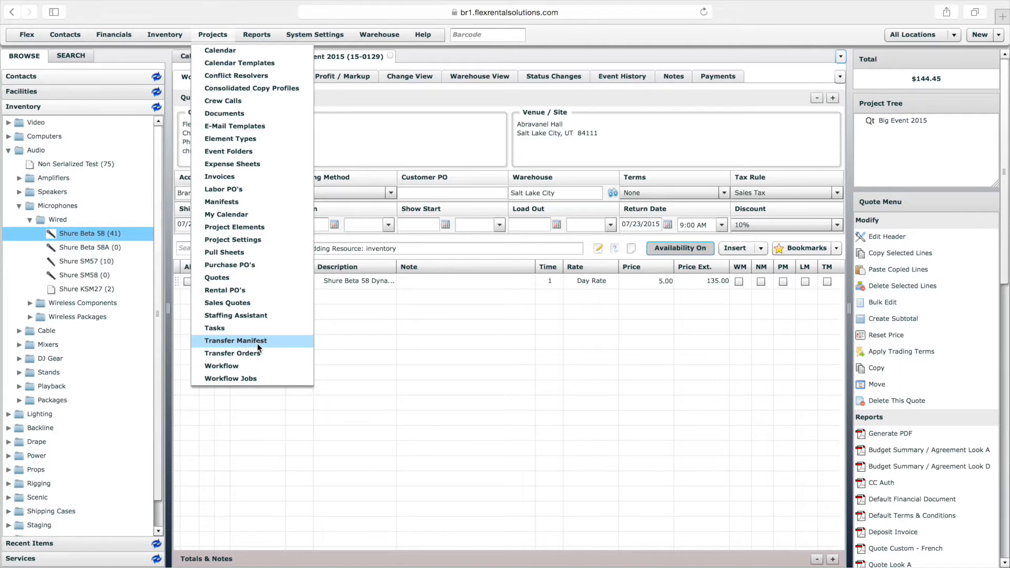
click(372, 342)
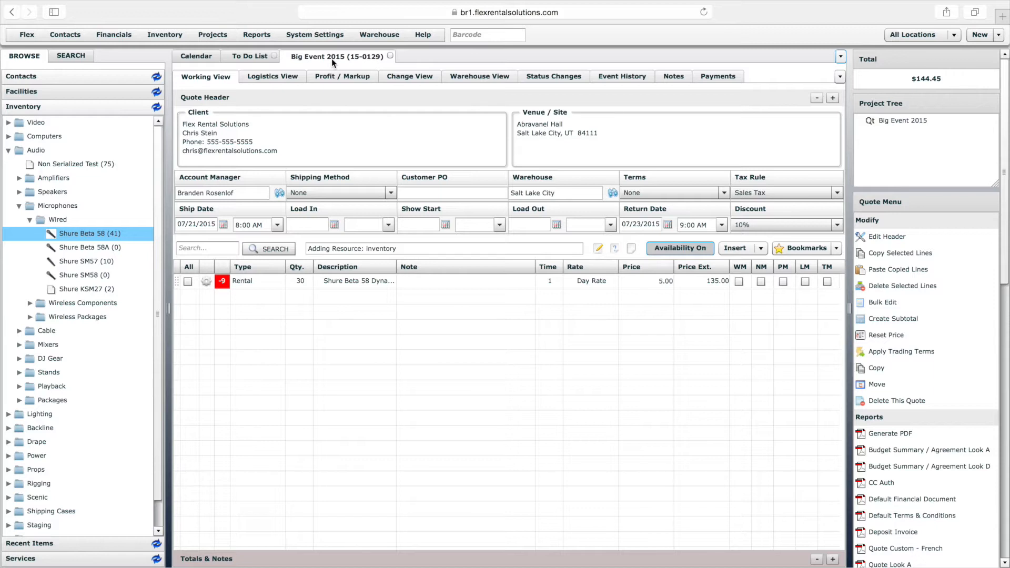
- Open the automation profiles, view the blank transfer automation profile form, and close it without creating a profile
click(206, 35)
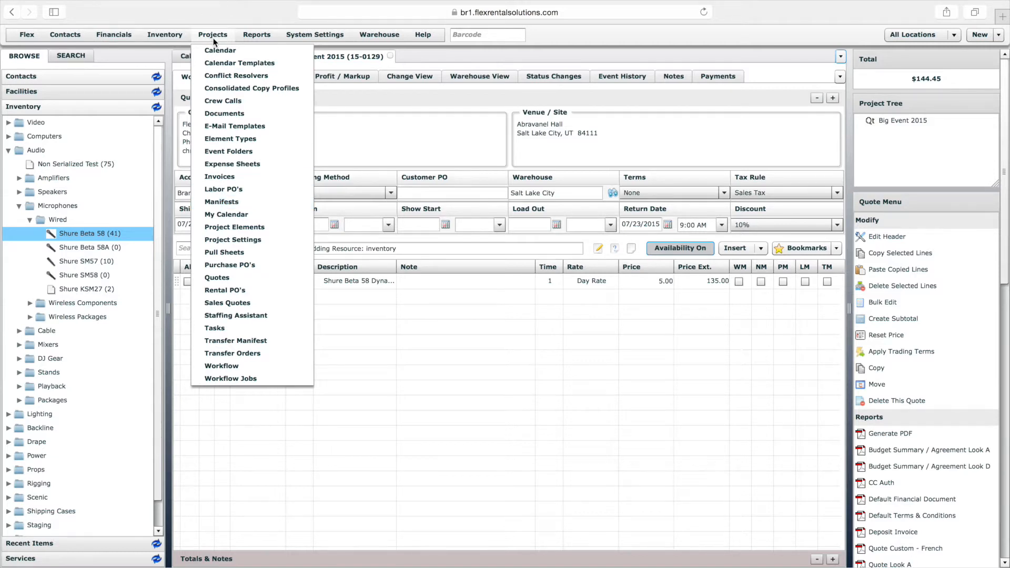
mouse_move(127, 39)
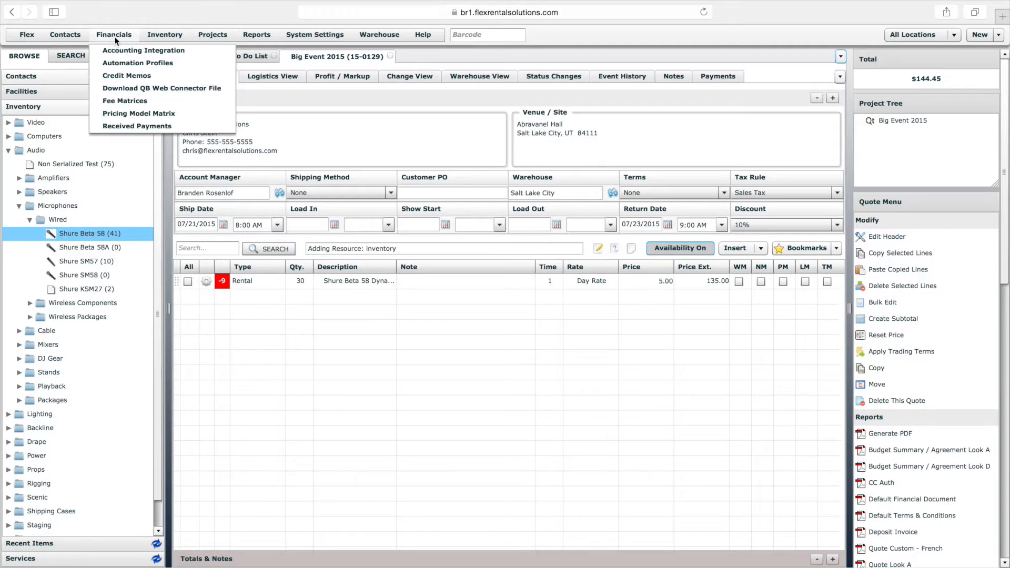
click(152, 63)
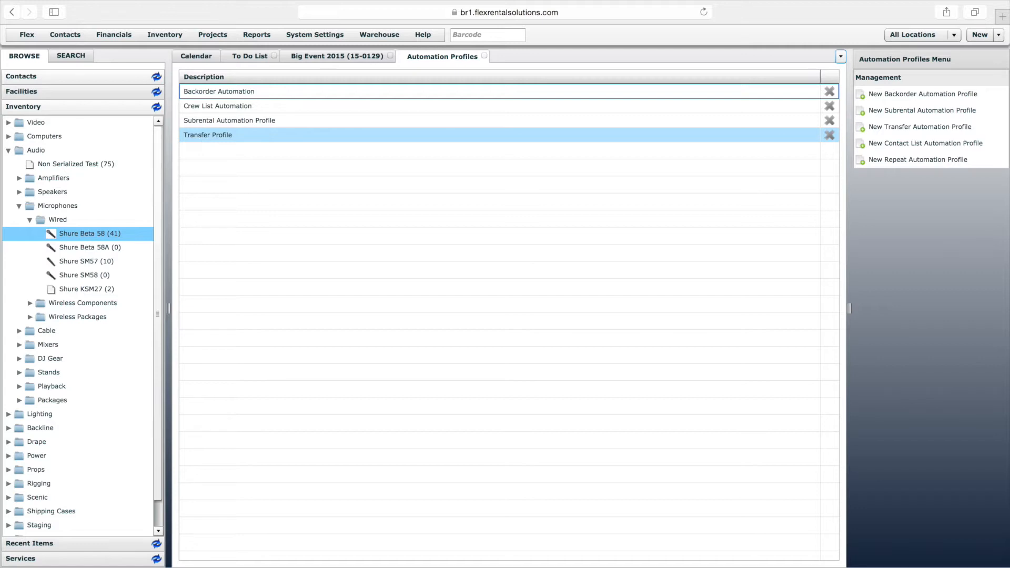
click(908, 128)
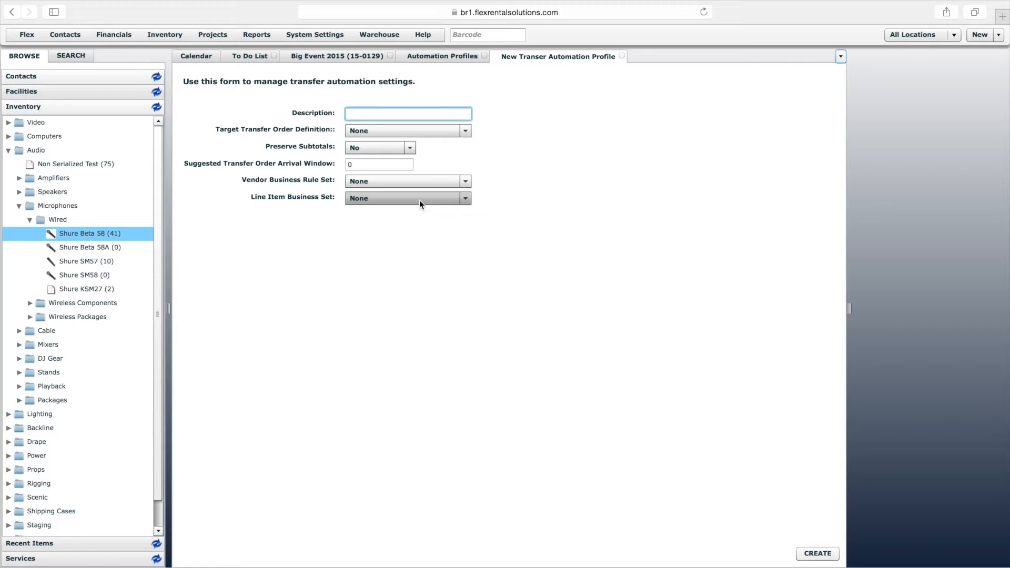
click(622, 56)
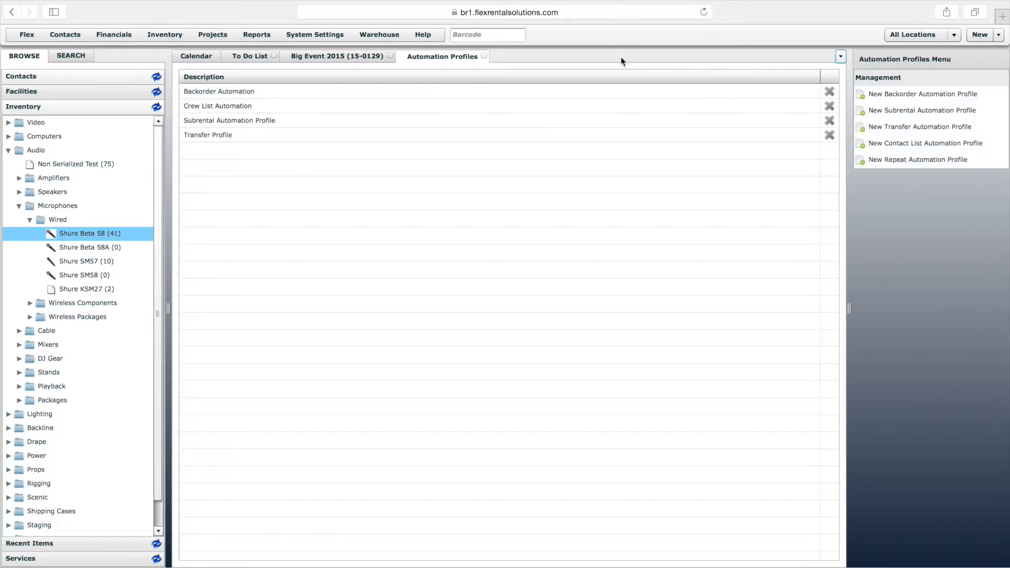
- Examine the existing Transfer Profile's description and its target transfer order definition options, and close the automation profiles
click(208, 140)
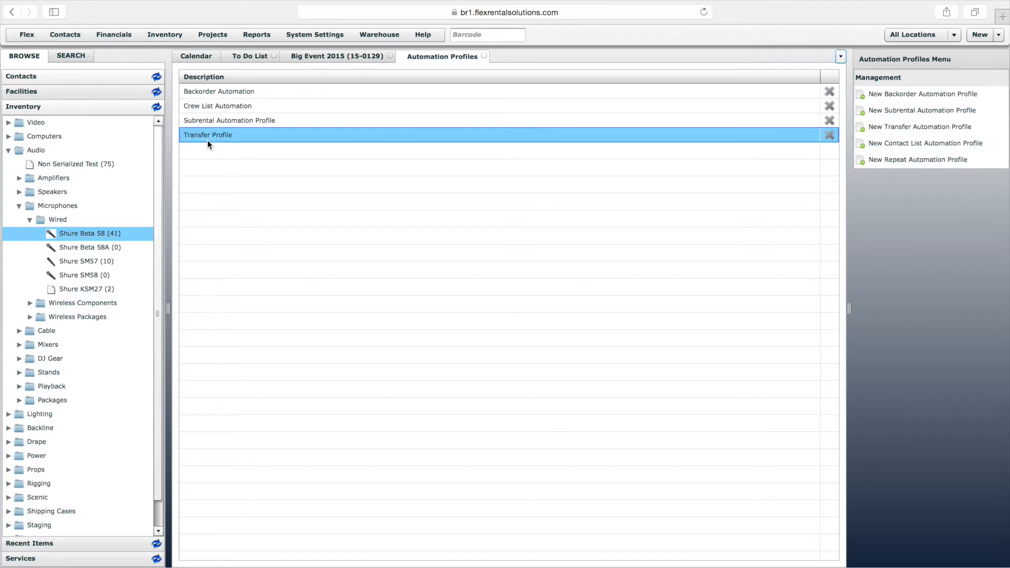
double_click(211, 140)
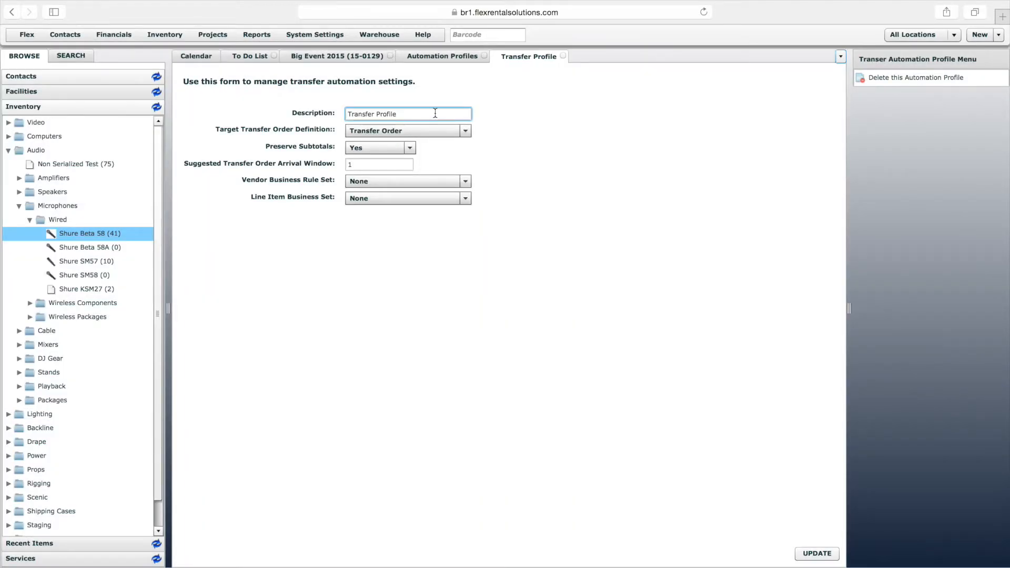
click(384, 113)
drag(384, 113, 316, 109)
click(420, 114)
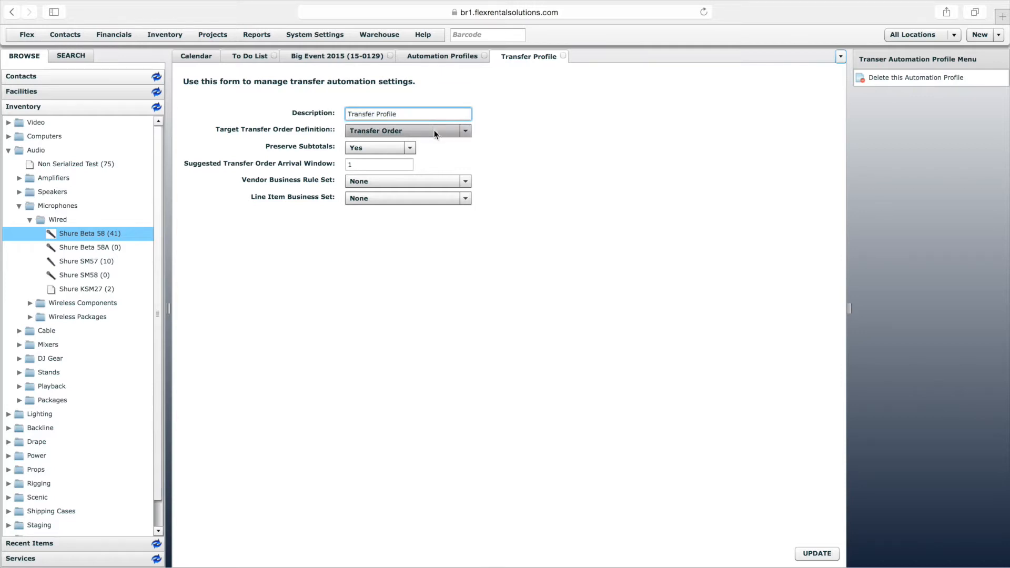
click(389, 131)
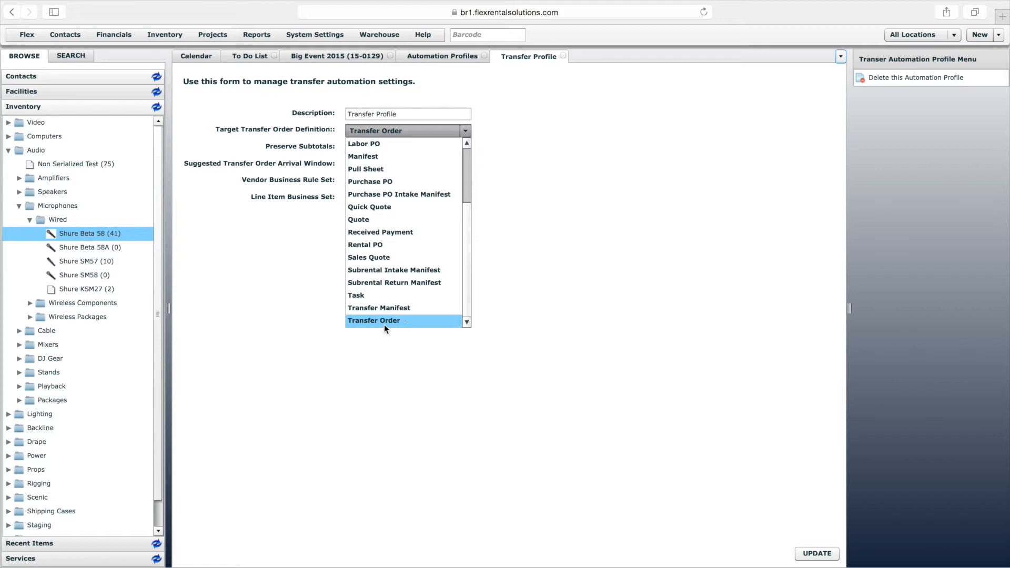
click(425, 352)
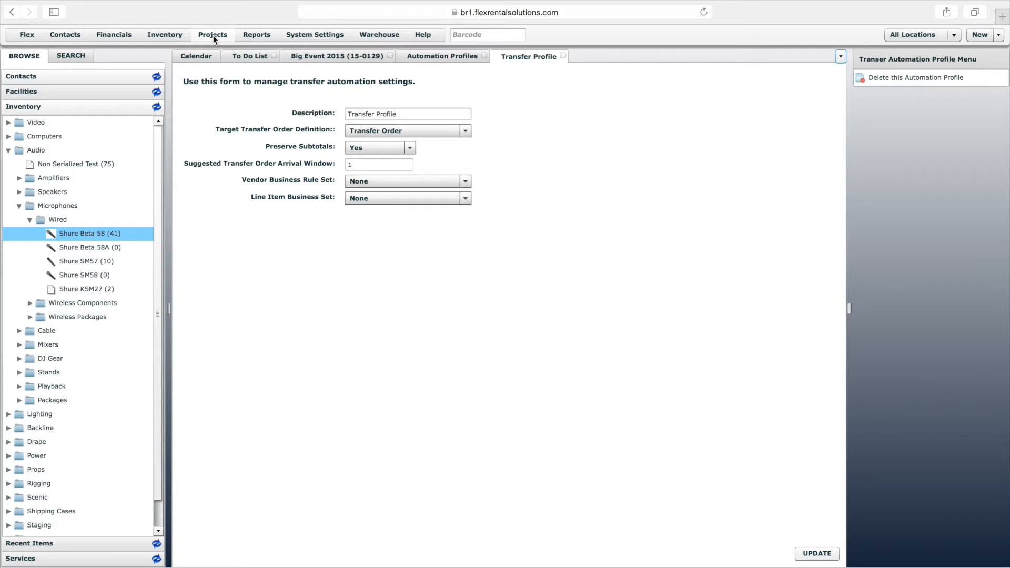
click(369, 134)
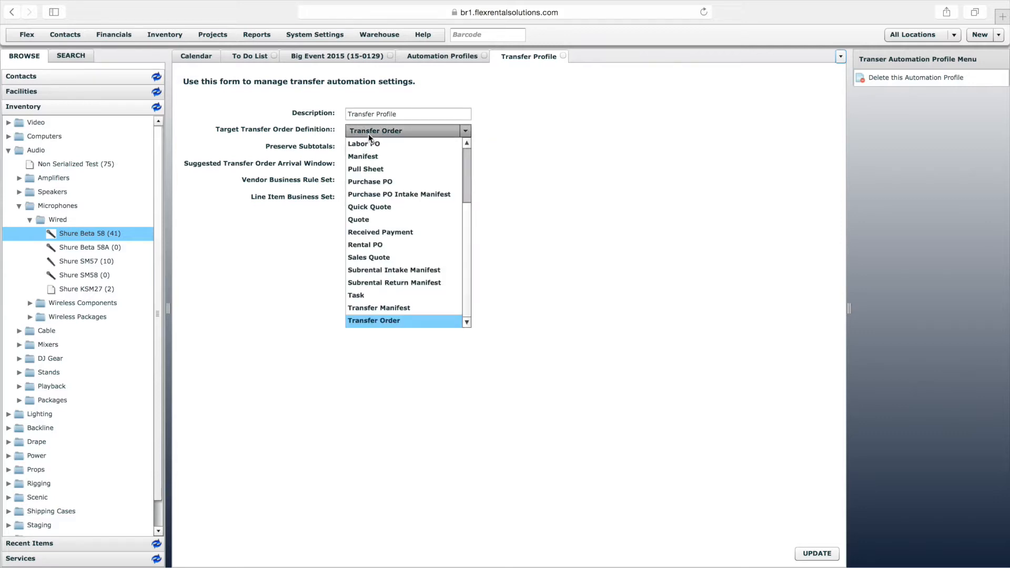
click(295, 128)
click(564, 55)
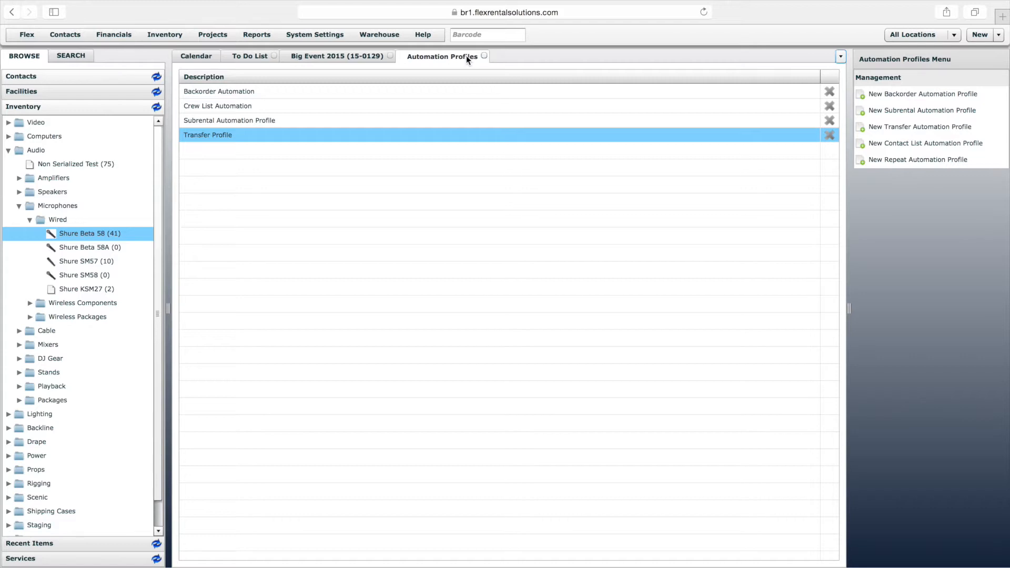
click(484, 55)
- Open the Transfer Order definition for editing from the project element definitions
click(224, 40)
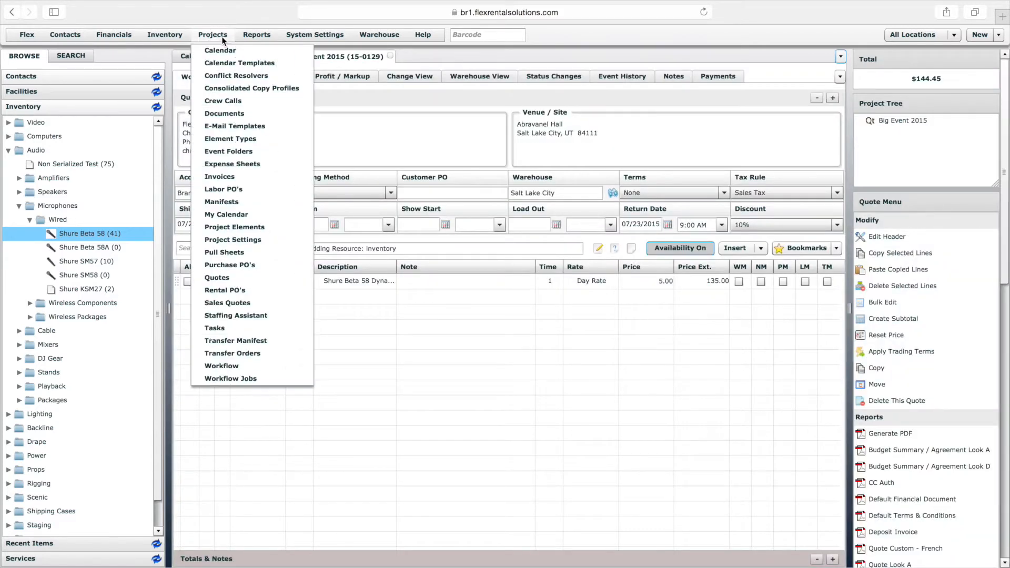
click(228, 230)
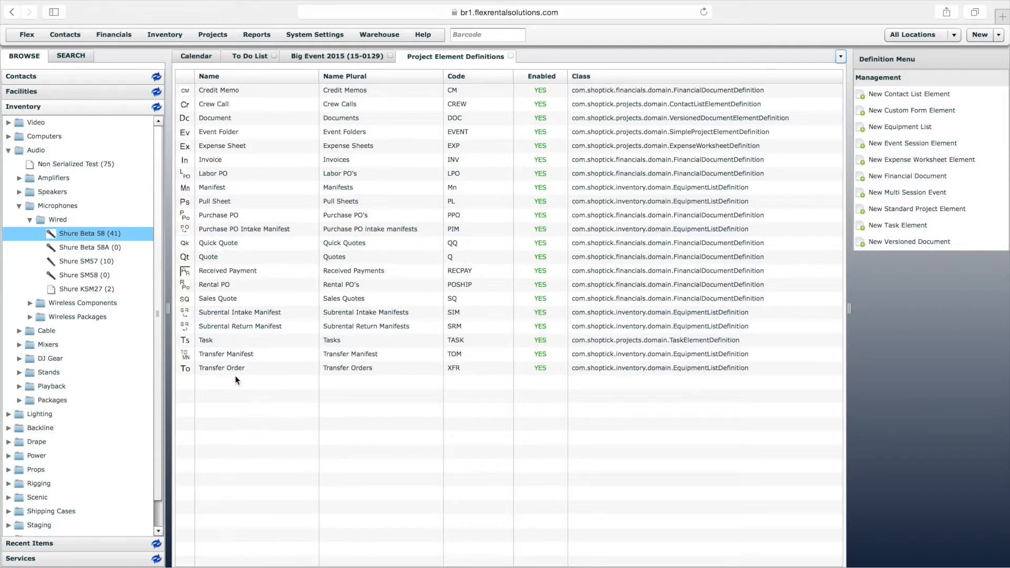
click(232, 357)
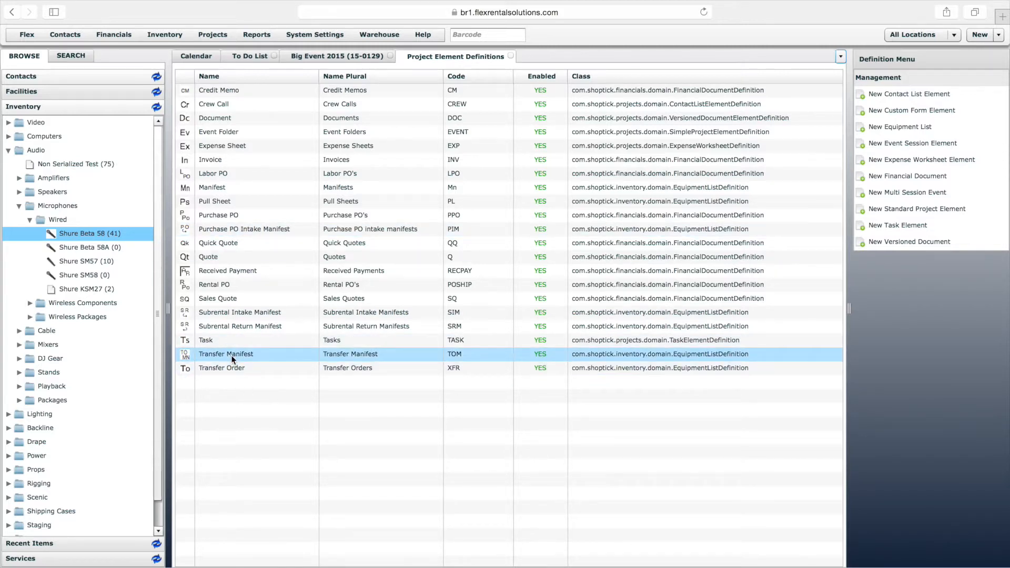
click(233, 371)
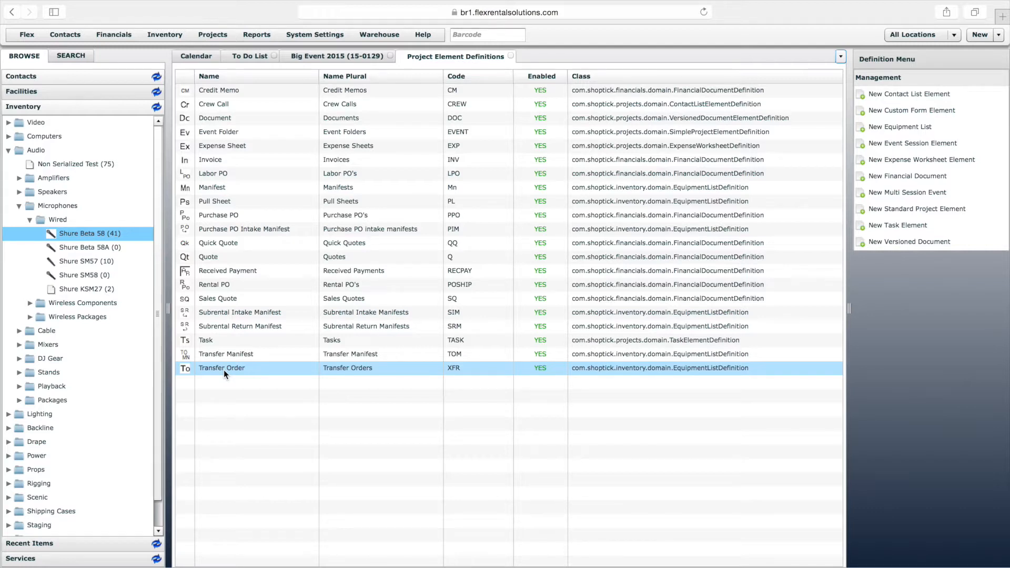
click(547, 367)
double_click(216, 371)
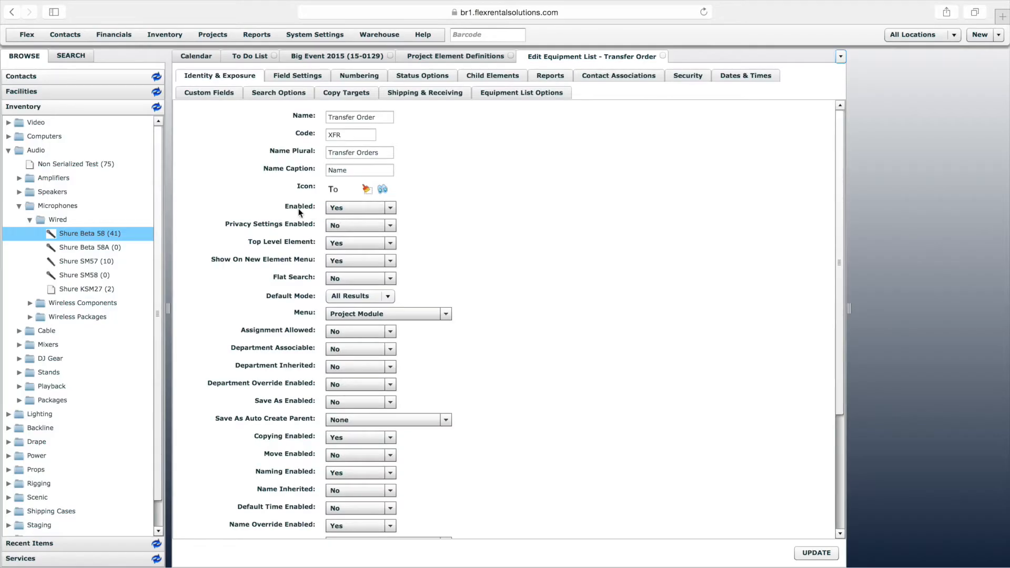
- Set the Transfer Order definition's Enabled option to Yes and its menu to Project Module
click(348, 209)
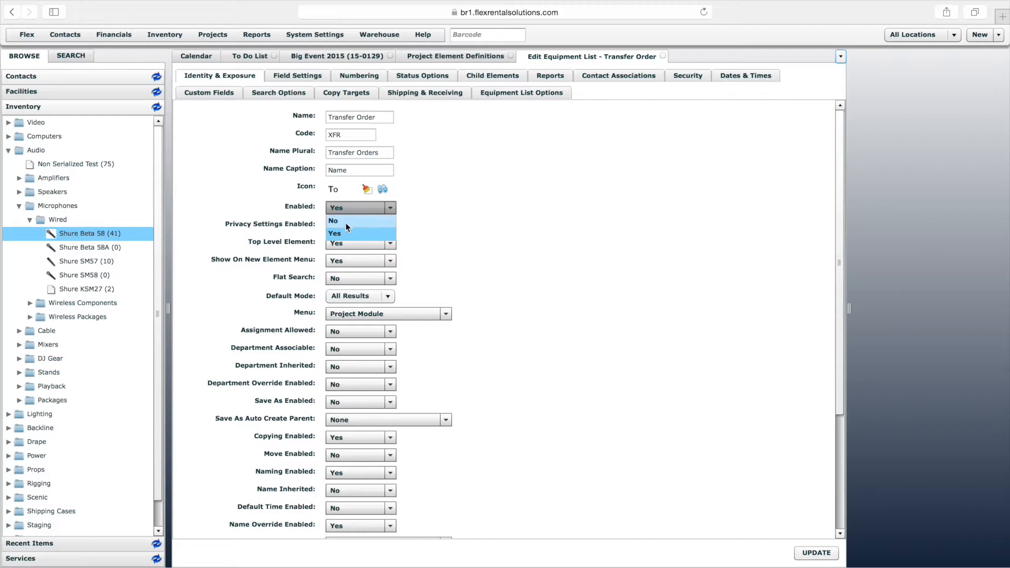
click(347, 235)
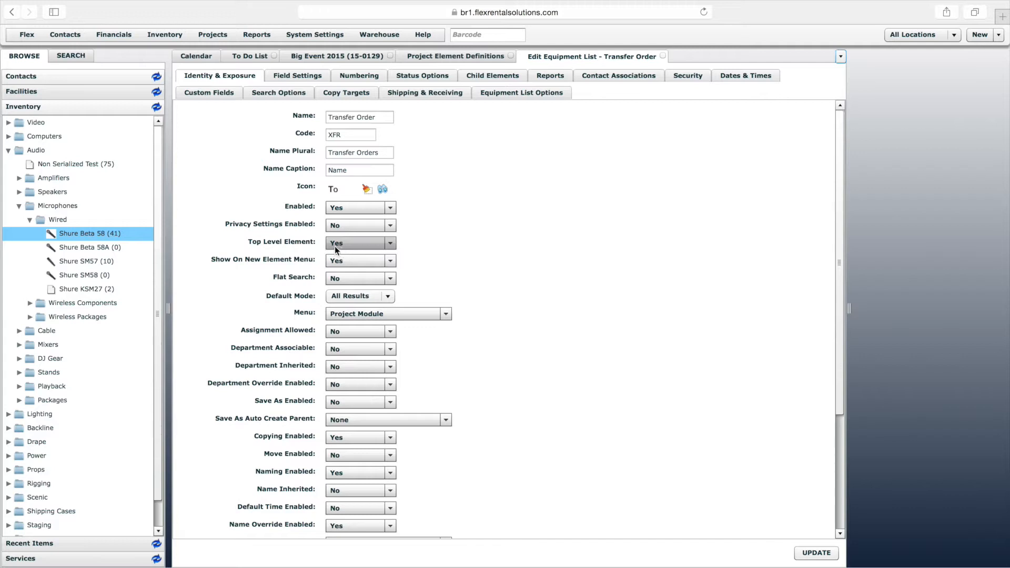
click(212, 35)
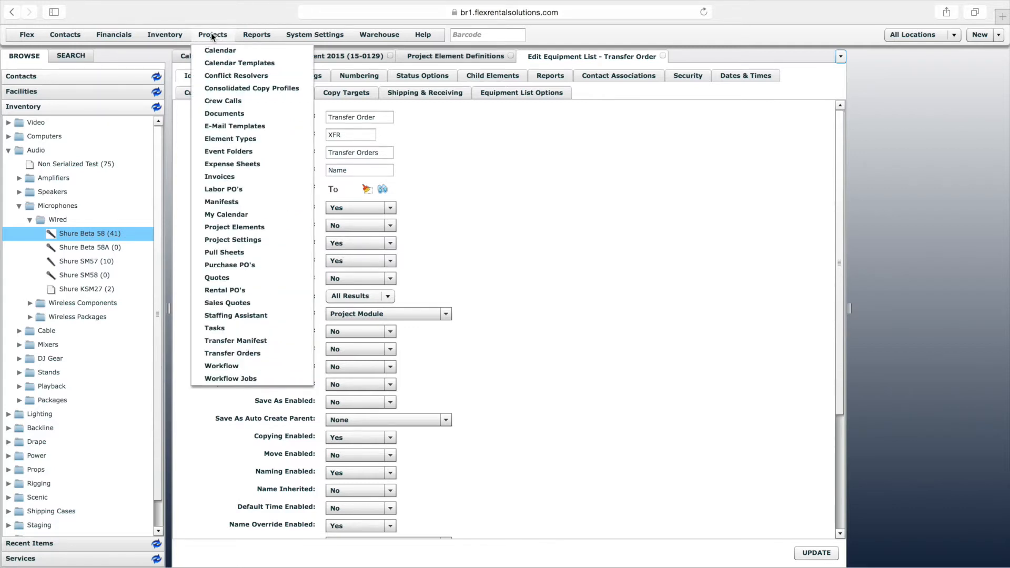
click(427, 250)
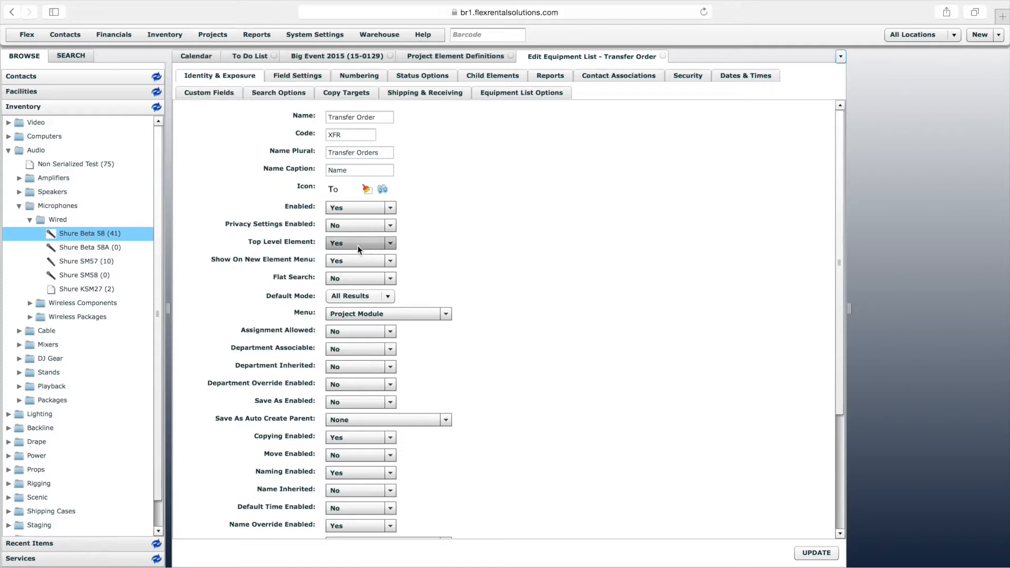
click(350, 315)
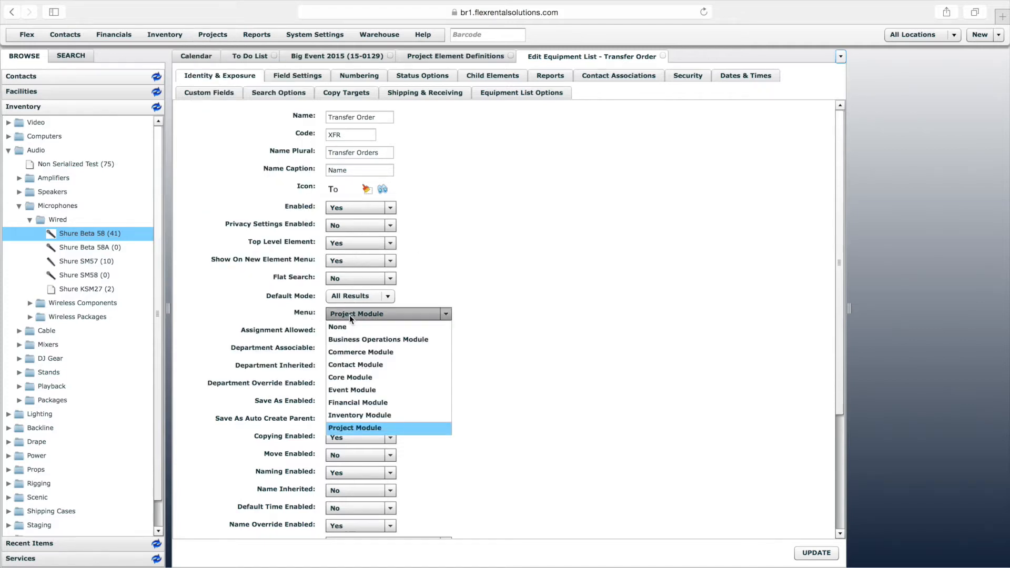
click(351, 430)
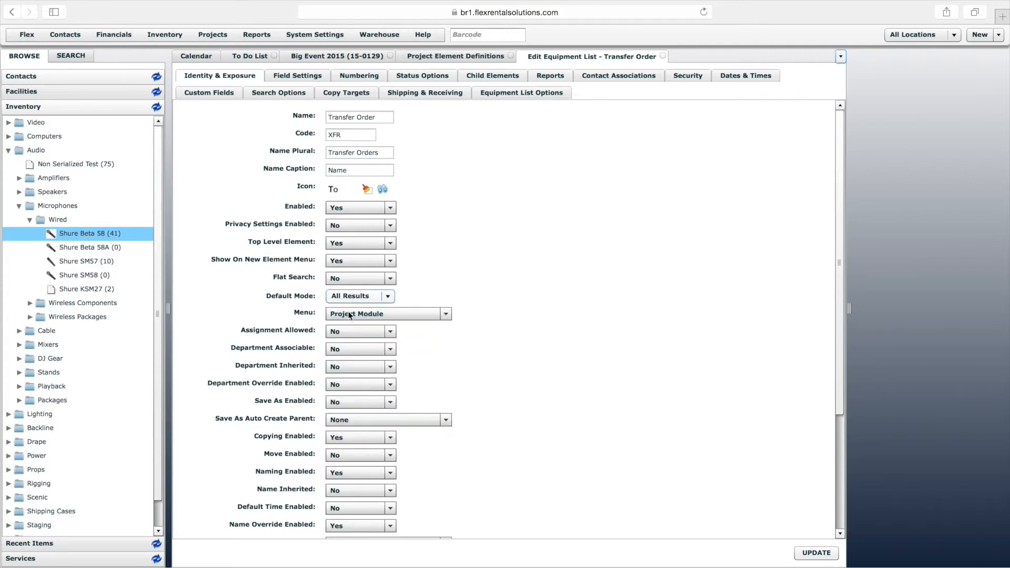
- View the list of existing transfer orders in the project module and close it
click(209, 36)
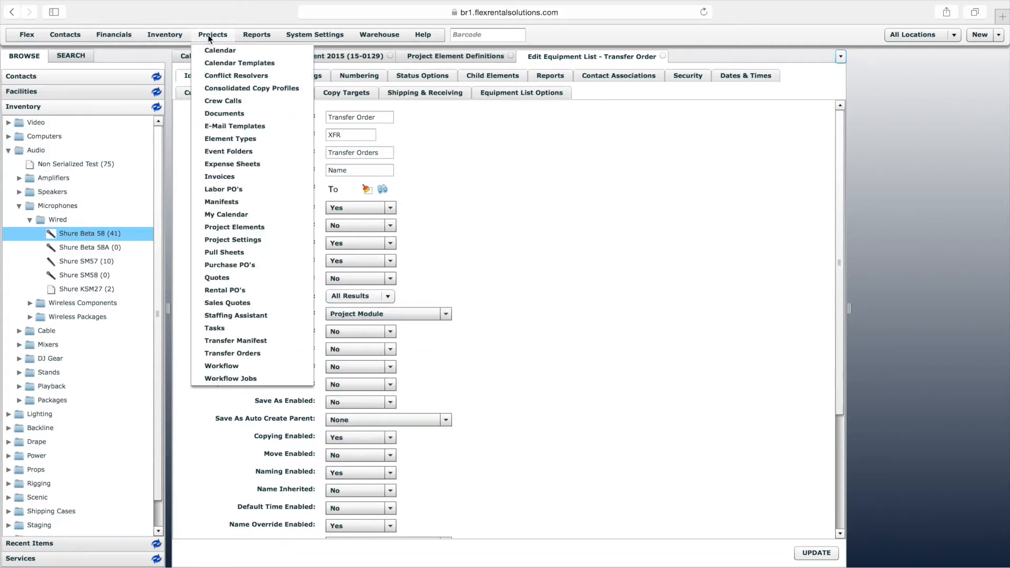
click(233, 355)
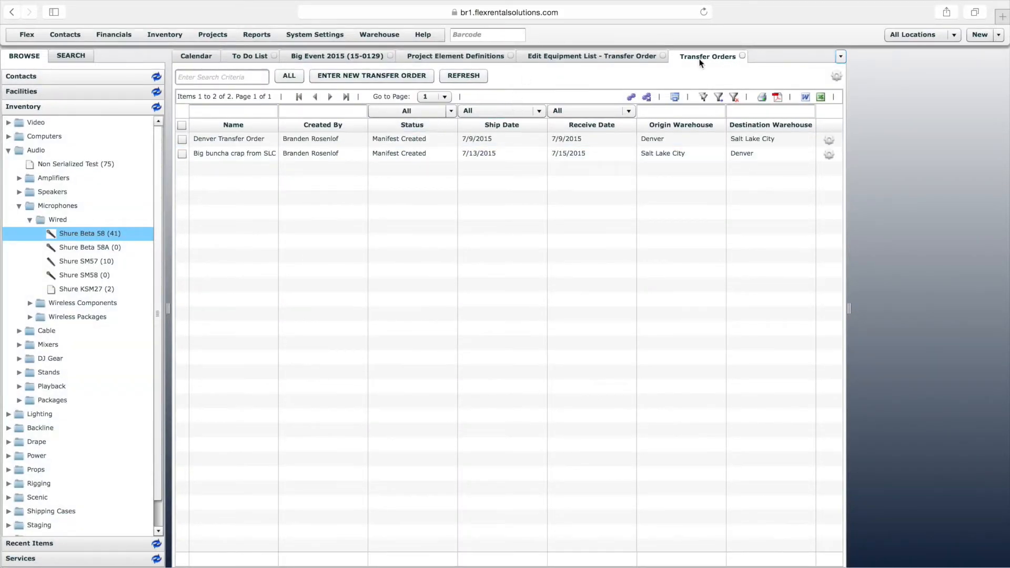
click(742, 56)
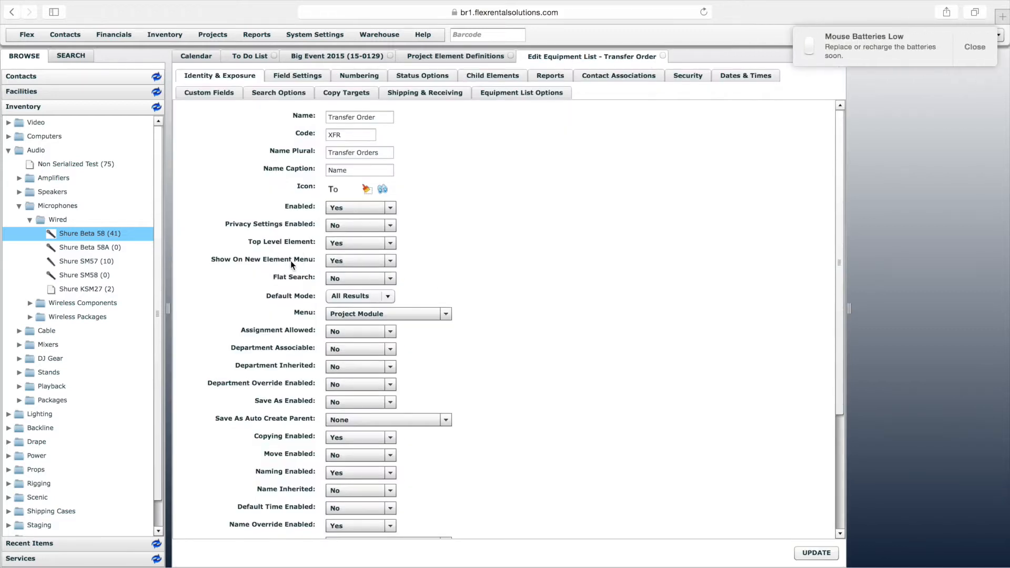
- Check the new-element options and the project module's entries for transfer orders
click(982, 49)
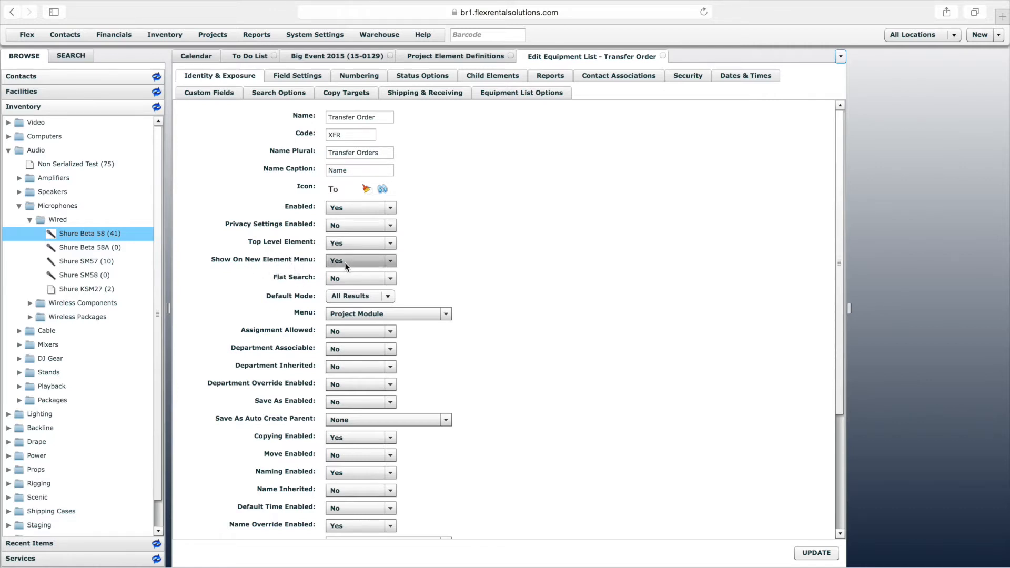
click(999, 35)
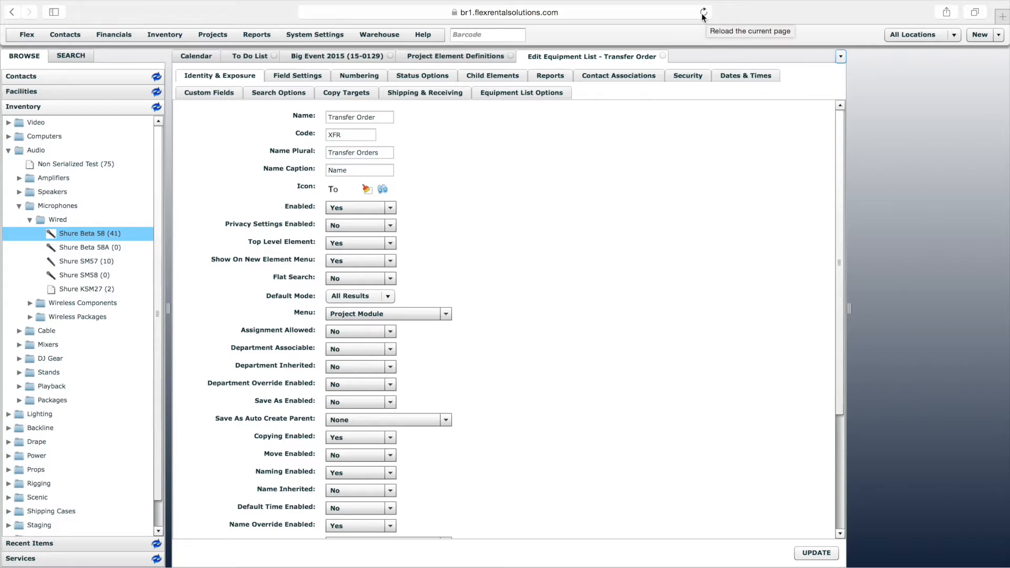
click(213, 36)
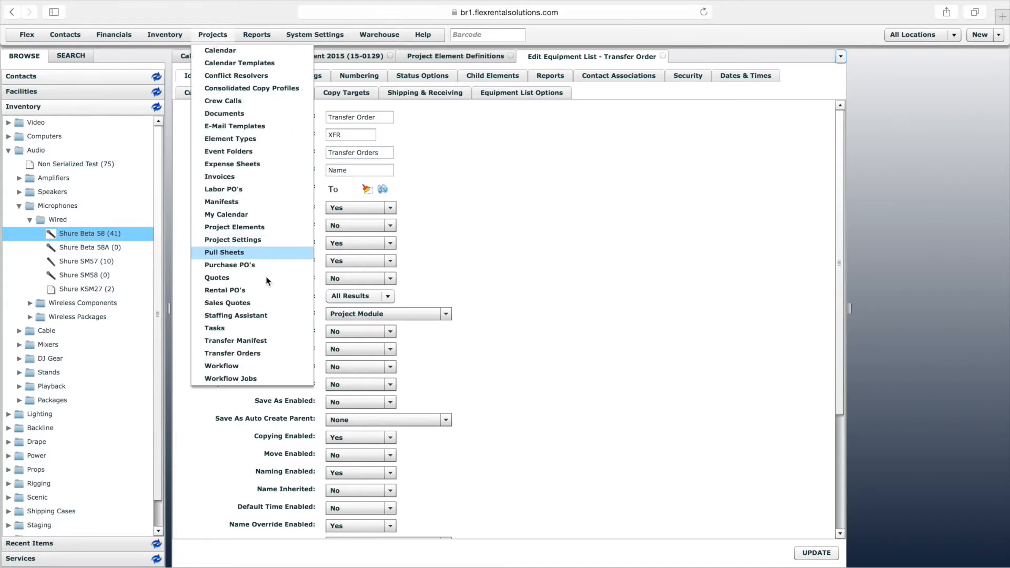
click(578, 216)
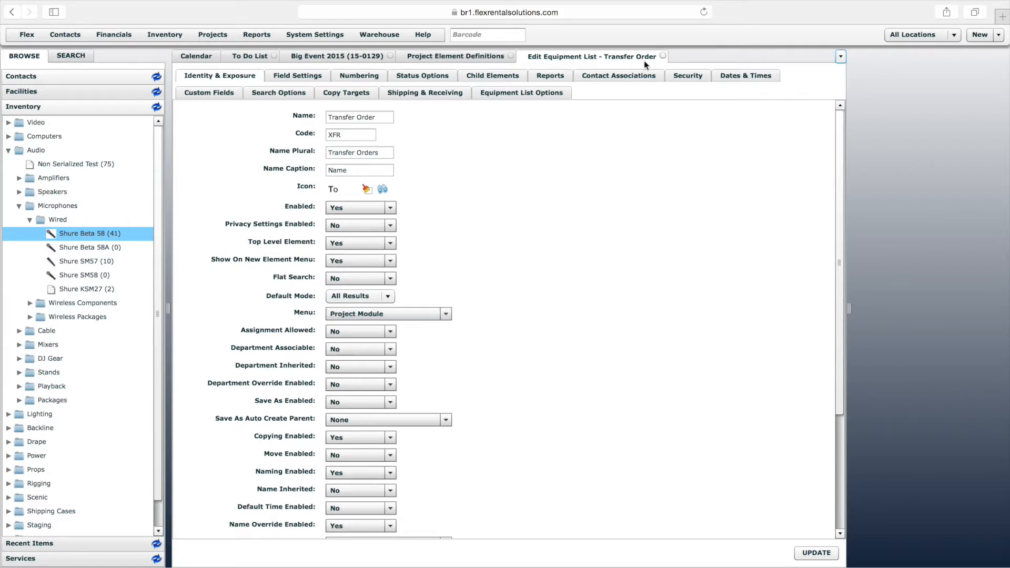
- Close the Transfer Order definition and open the Transfer Manifest definition for editing
click(663, 56)
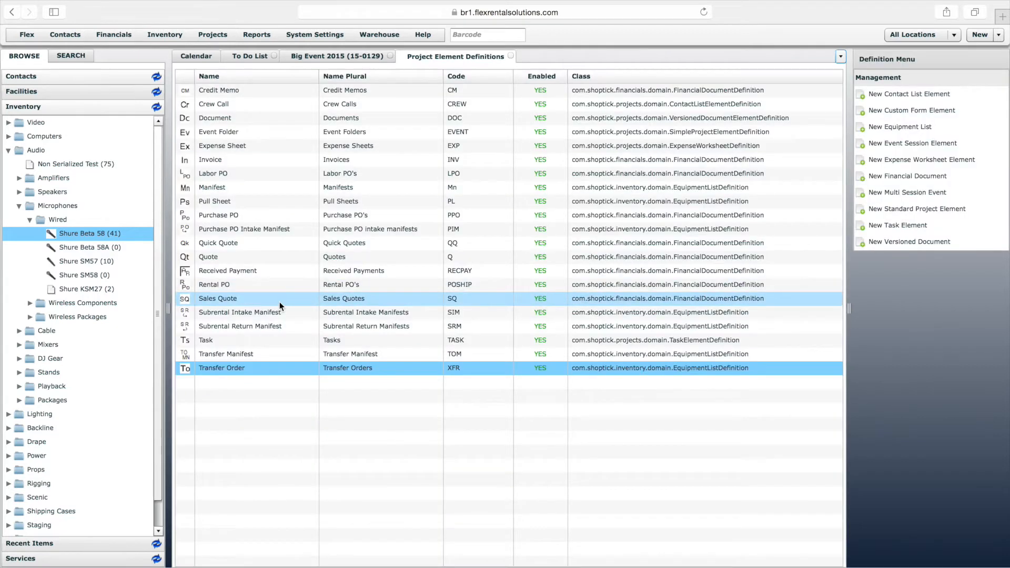
click(220, 358)
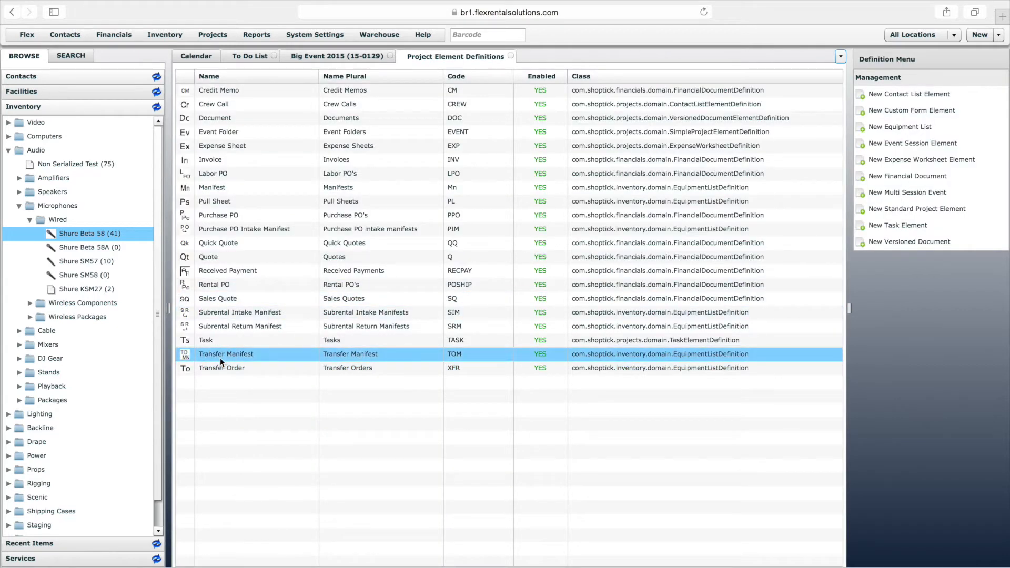
double_click(221, 361)
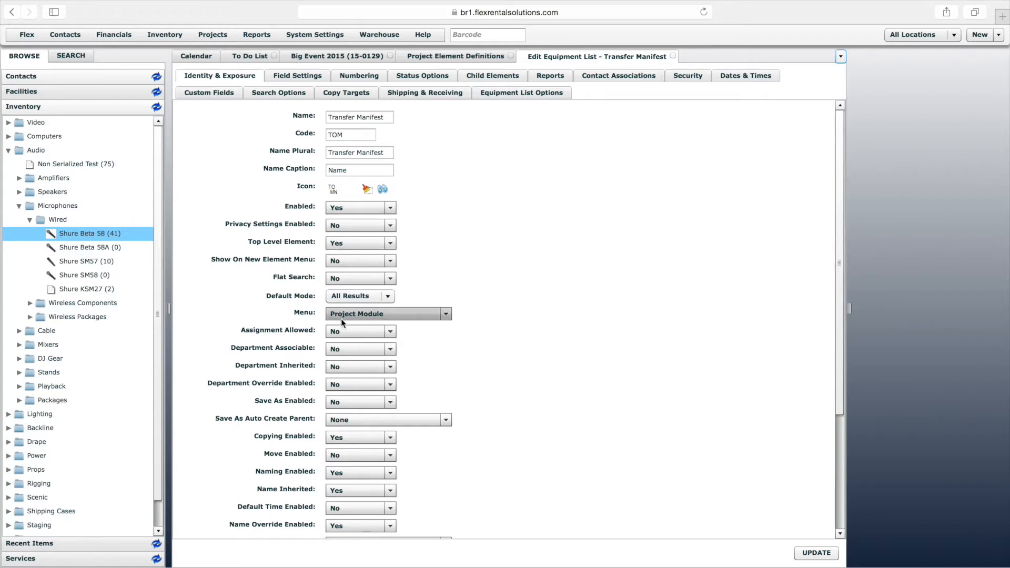
- View the list of transfer manifests in the project module and close it
click(211, 34)
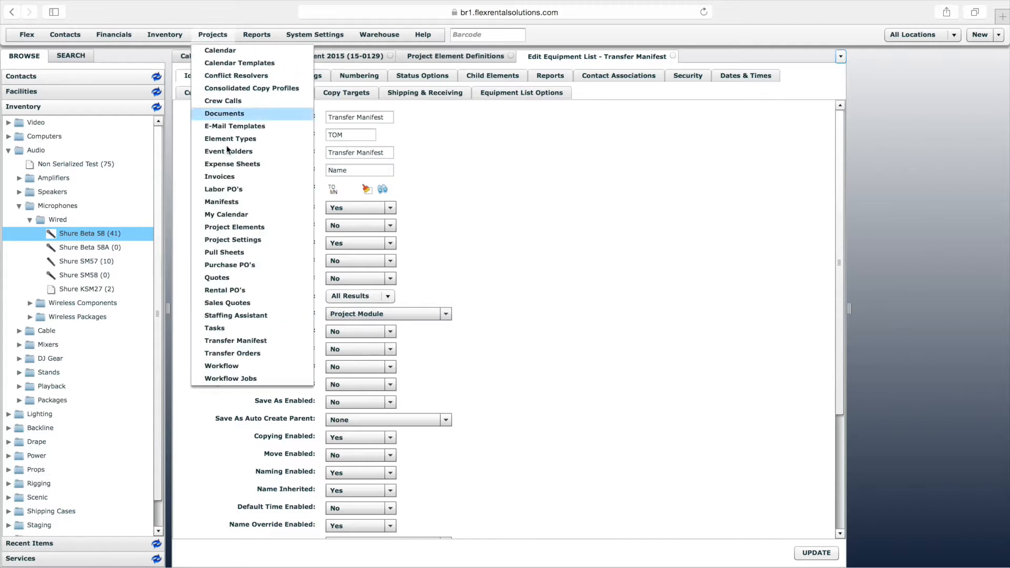
click(223, 342)
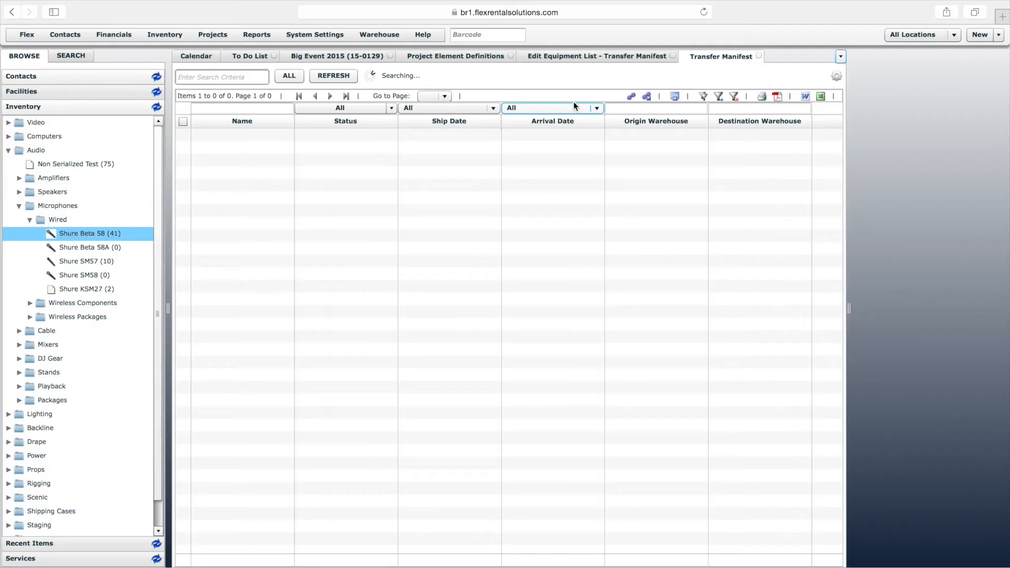
click(759, 56)
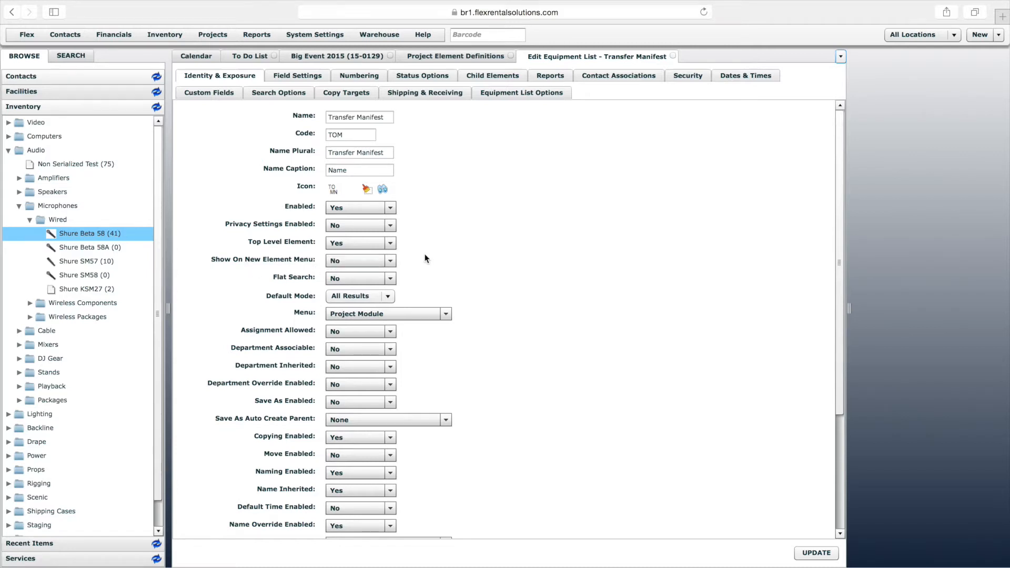
- Check whether the list of new elements offers transfer orders and transfer manifests
click(988, 38)
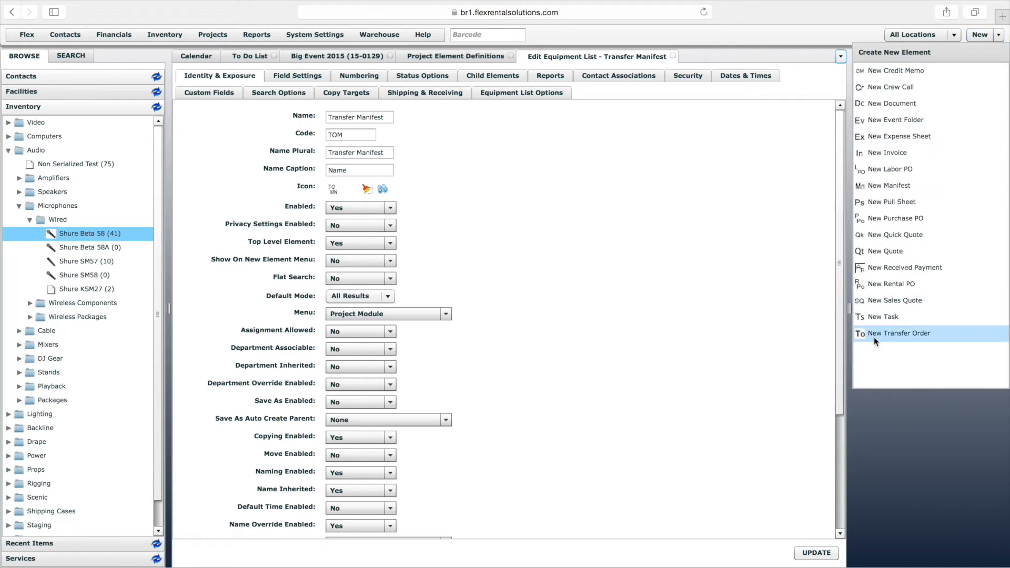
click(890, 337)
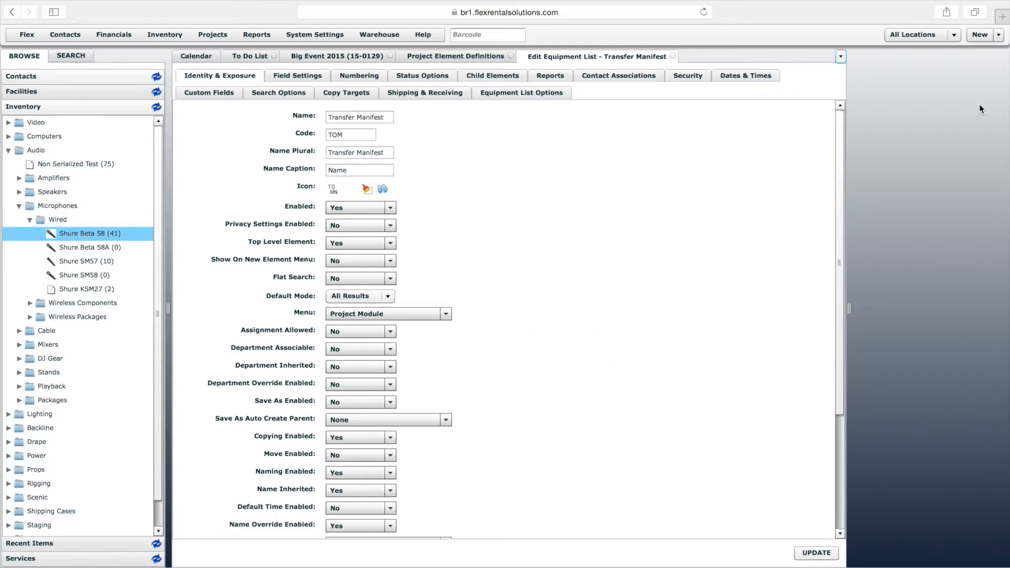
click(984, 32)
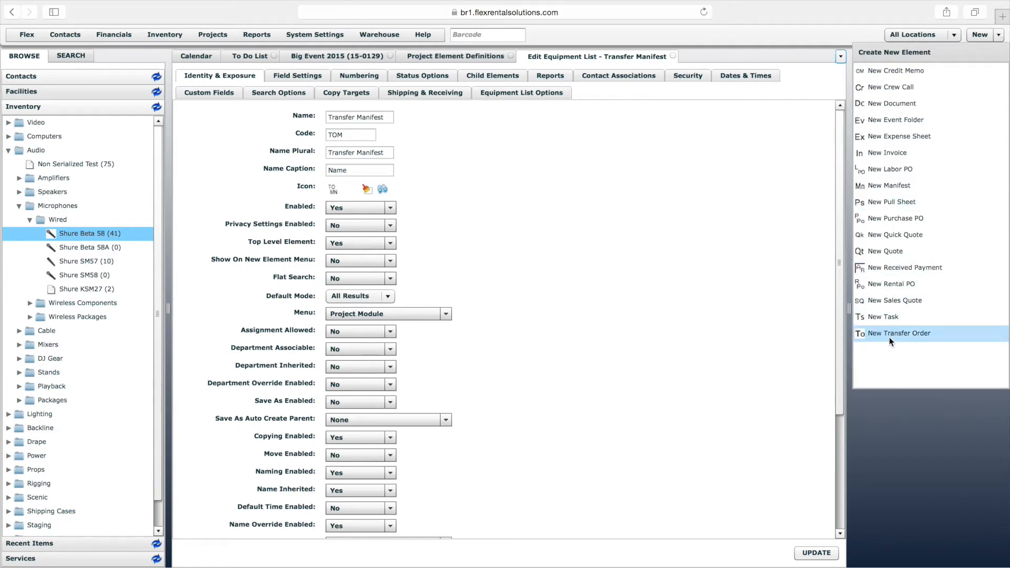
click(869, 340)
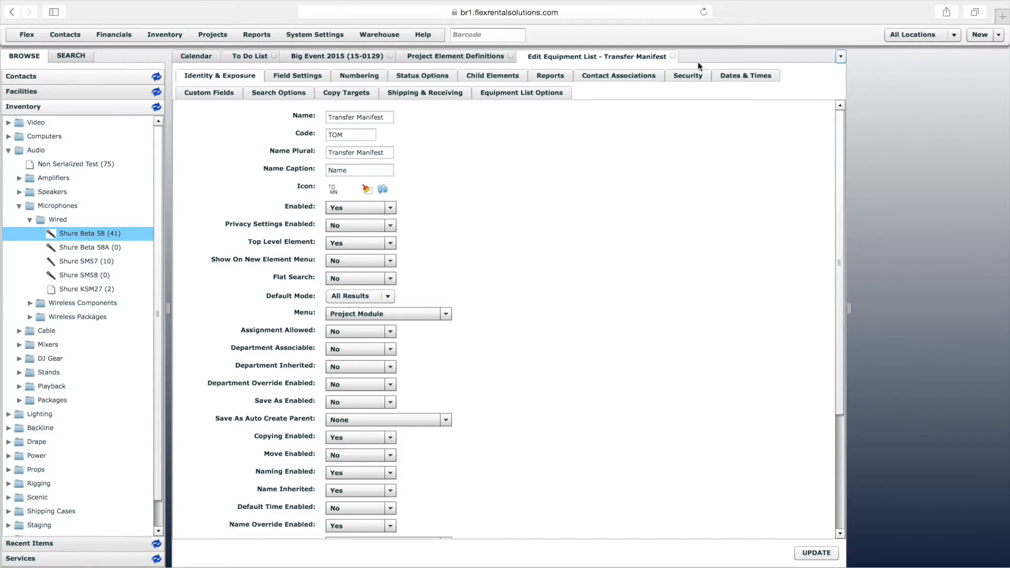
- Close the Transfer Manifest definition and the project element definitions list
click(673, 56)
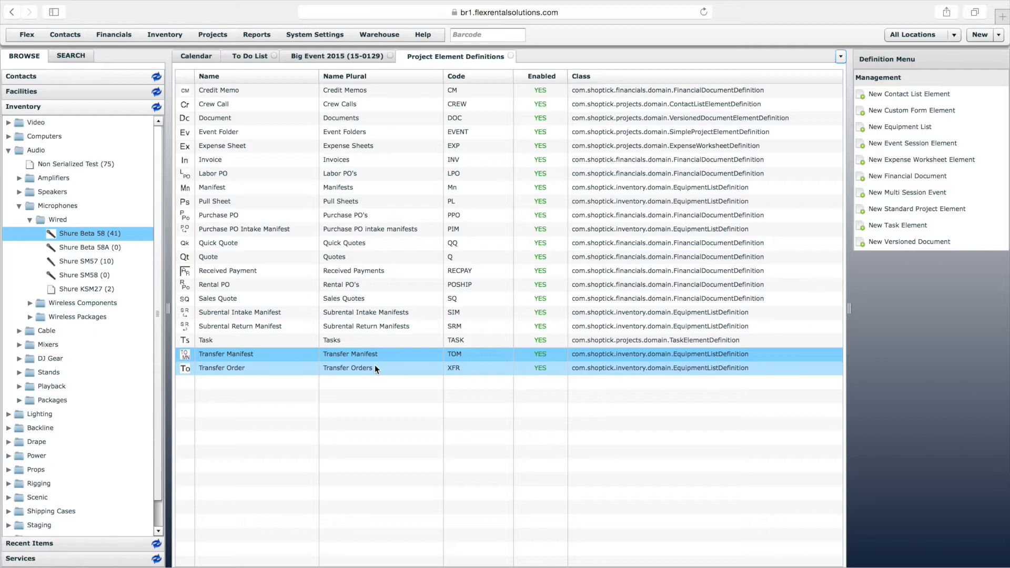
click(215, 367)
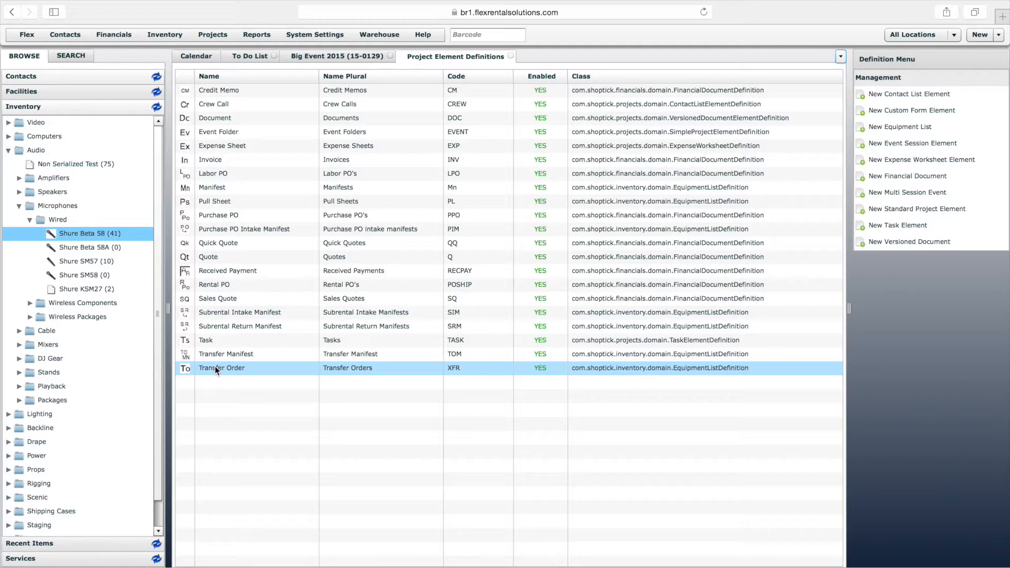
click(511, 57)
- Open the existing Transfer Profile from the financial automation profiles
click(114, 35)
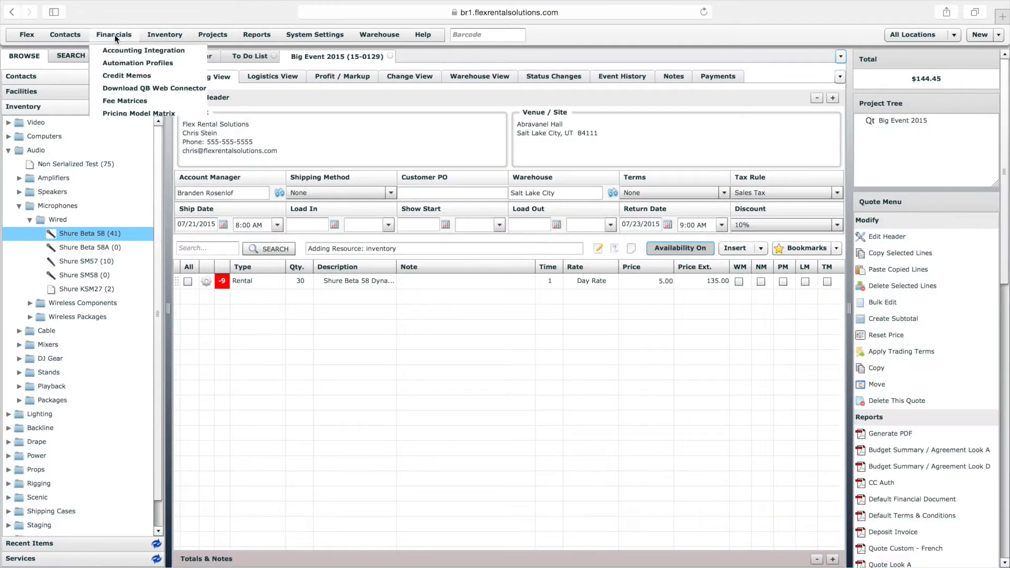
click(145, 65)
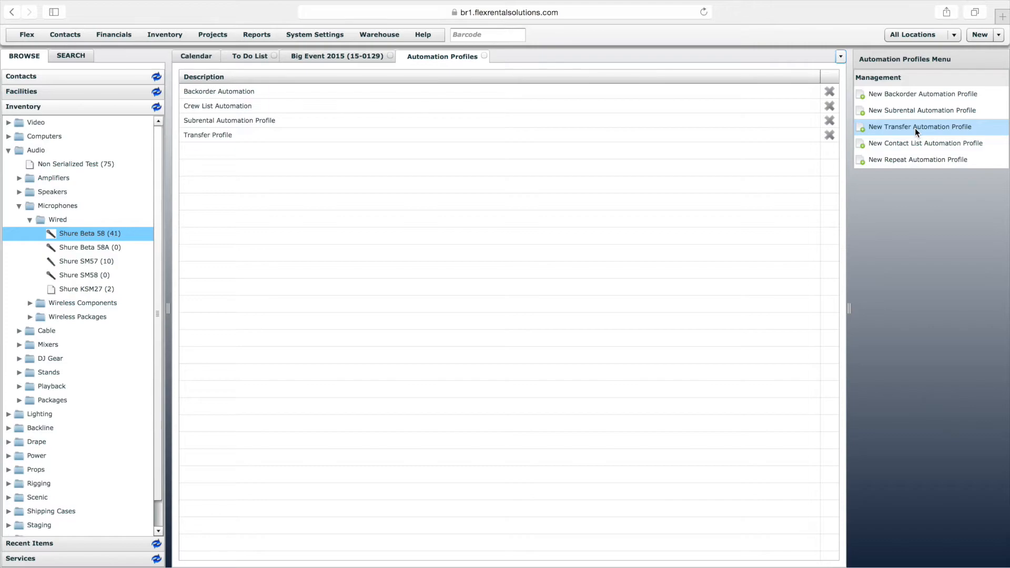
click(194, 135)
click(195, 135)
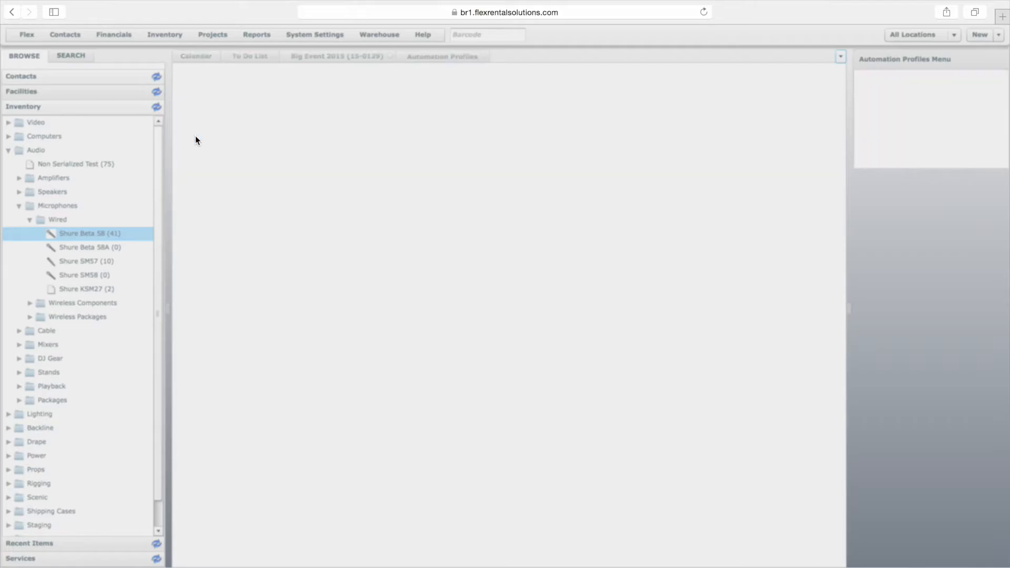
- Choose Transfer Order as the profile's target transfer order definition and review the Preserve Subtotals options
click(432, 131)
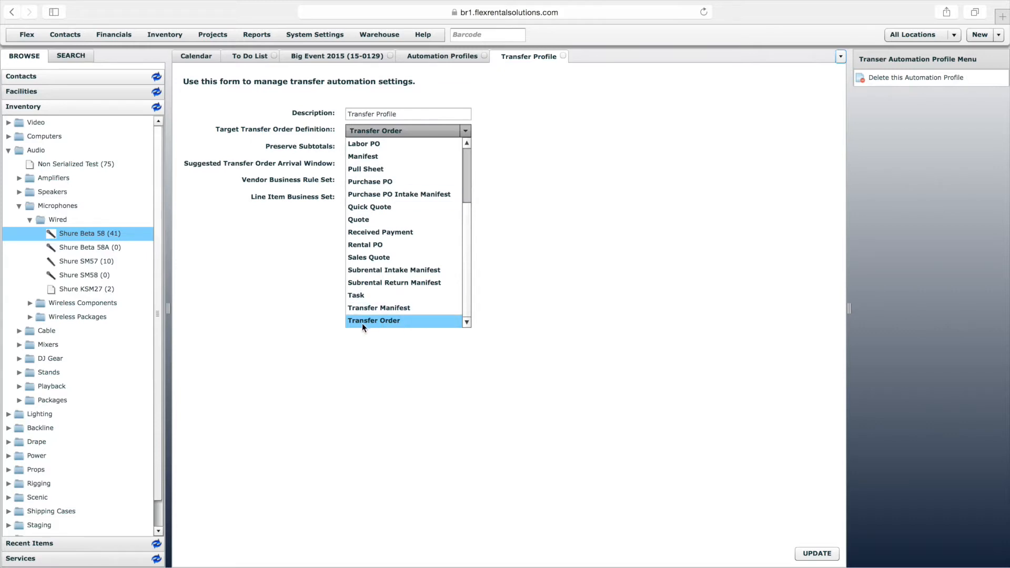
click(396, 322)
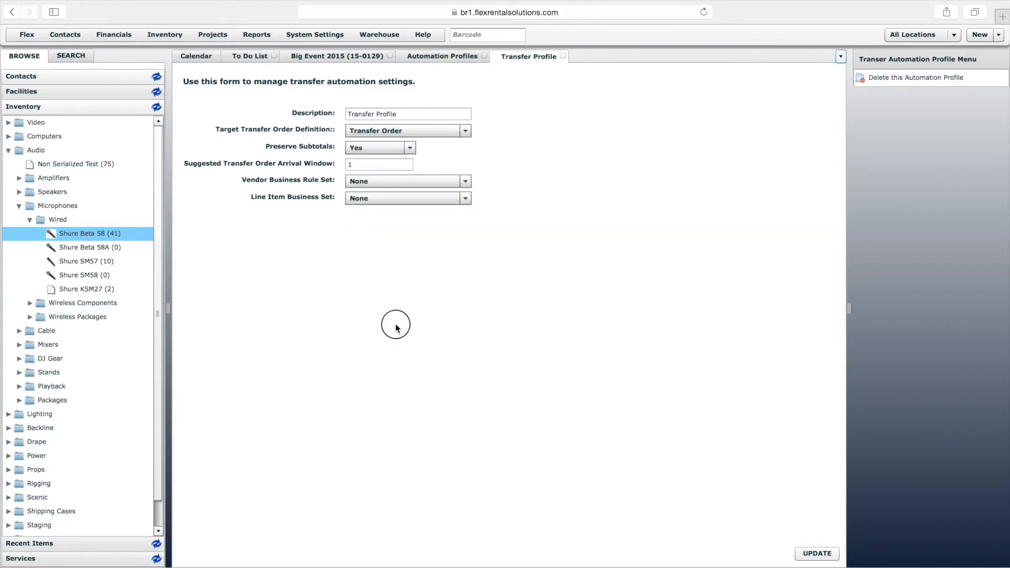
click(403, 150)
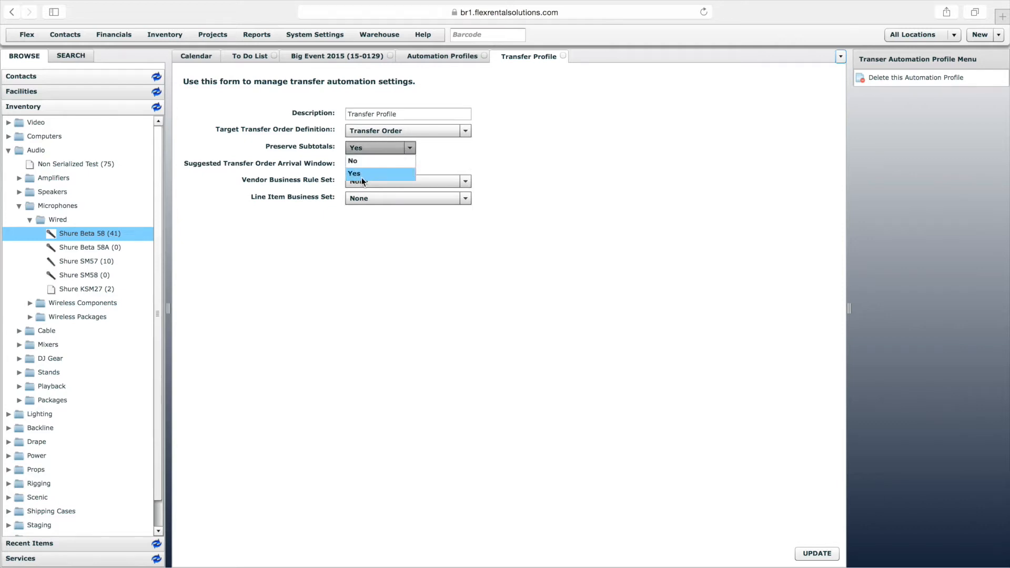
click(464, 157)
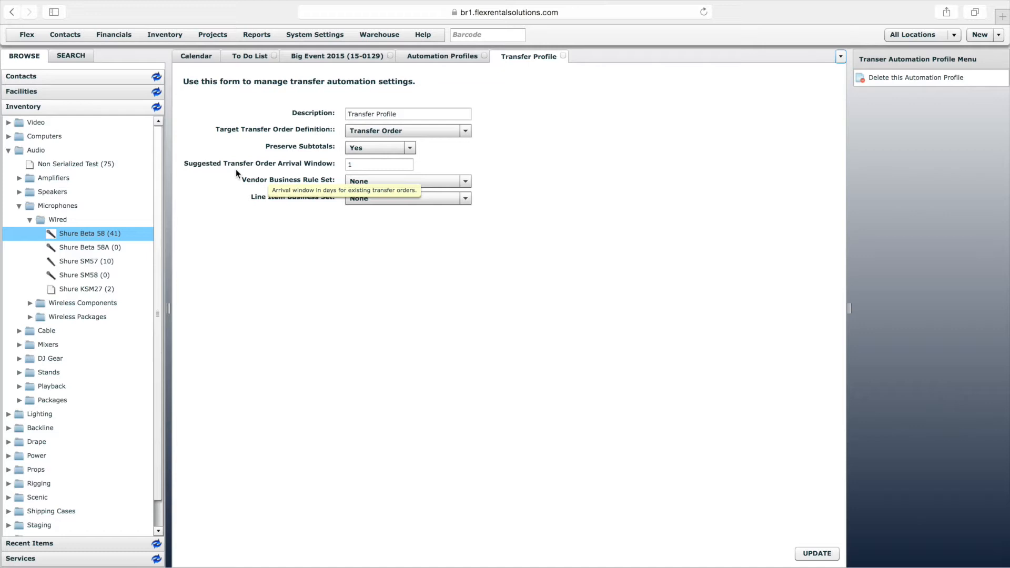
- Examine the Suggested Transfer Order Arrival Window against the ship date and line quantity of the Big Event 2015 quote
click(362, 163)
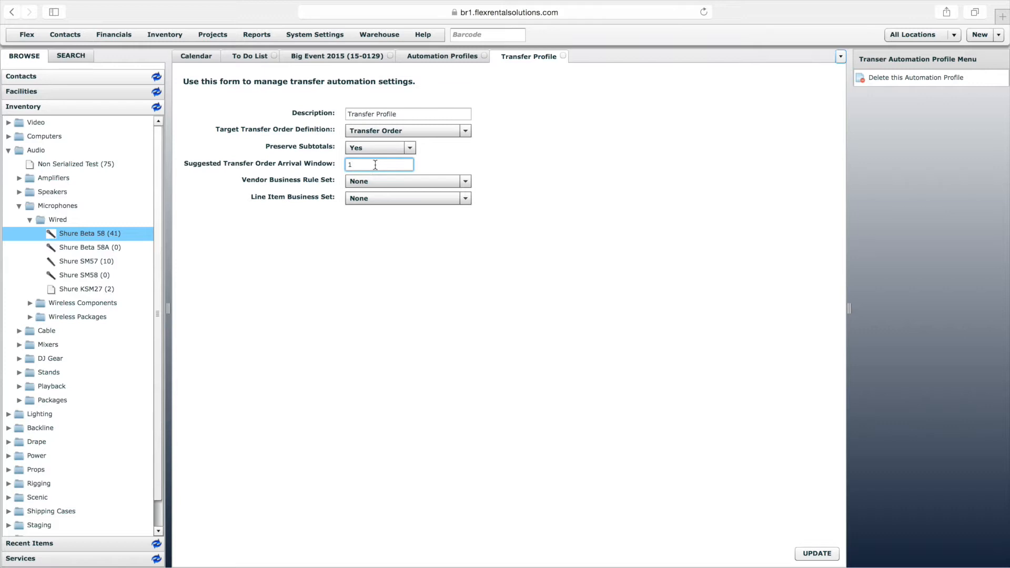
drag(337, 165, 354, 166)
click(360, 165)
click(343, 58)
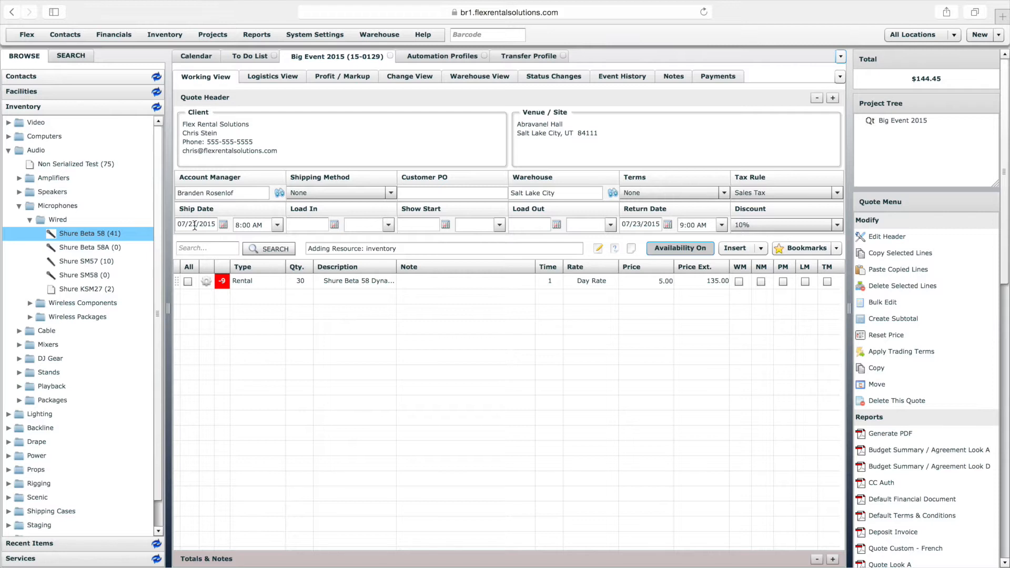
click(287, 283)
click(521, 56)
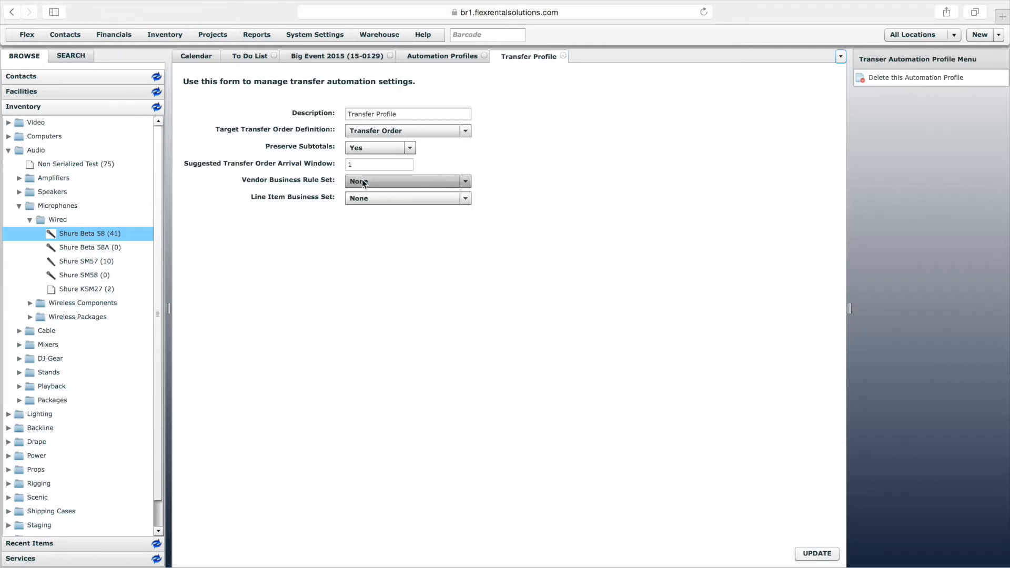
- Set the Transfer Profile's Suggested Transfer Order Arrival Window to 3 days
mouse_move(360, 164)
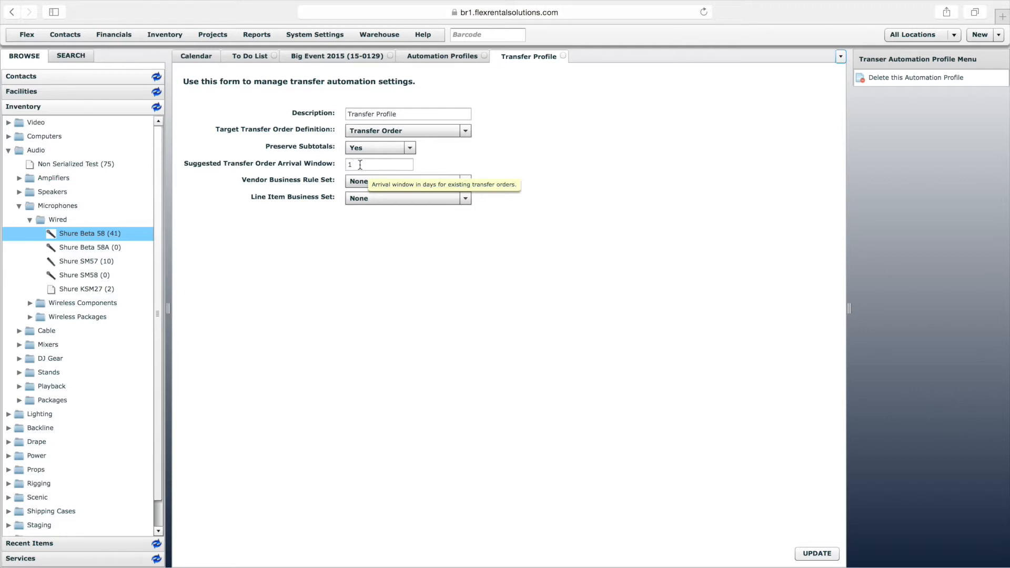
click(361, 164)
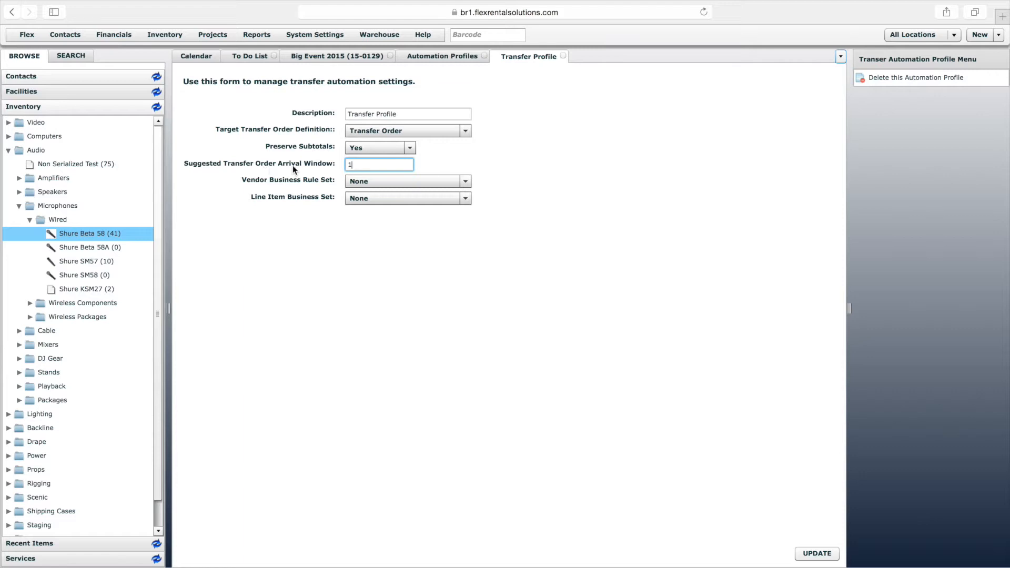
click(347, 164)
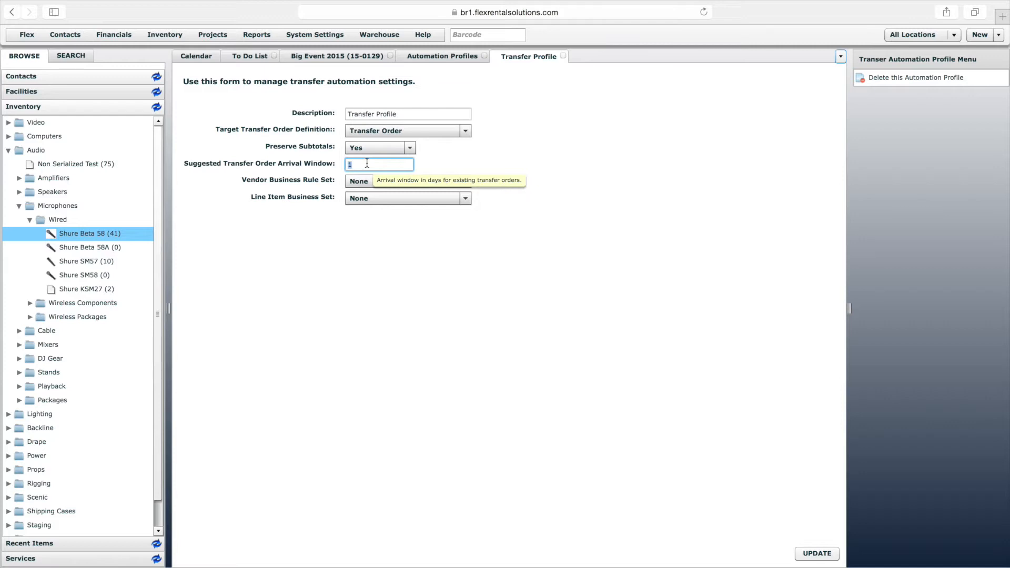
text(3)
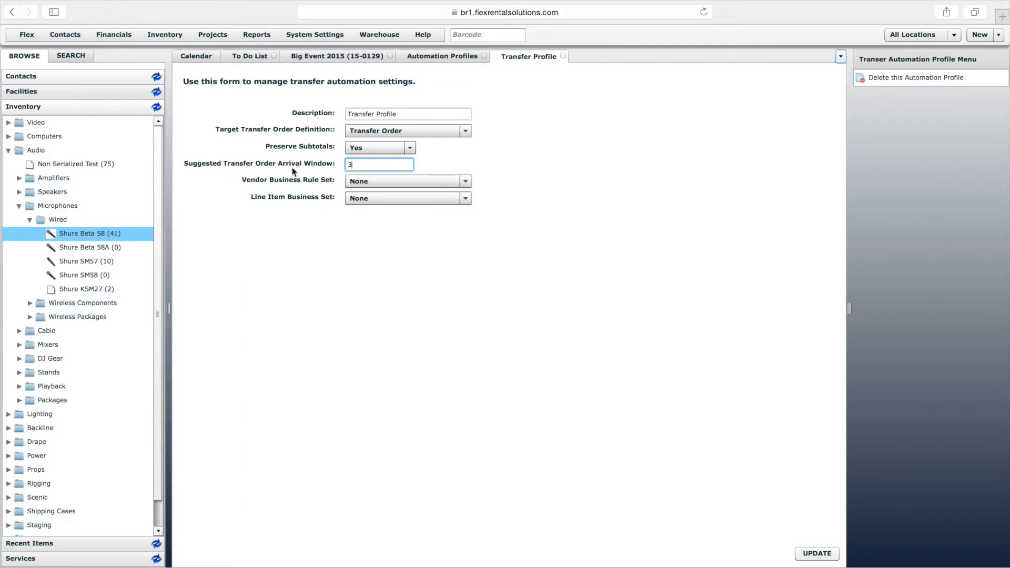
- Compare the Big Event 2015 quote's ship date with the Transfer Profile's three-day arrival window
click(337, 55)
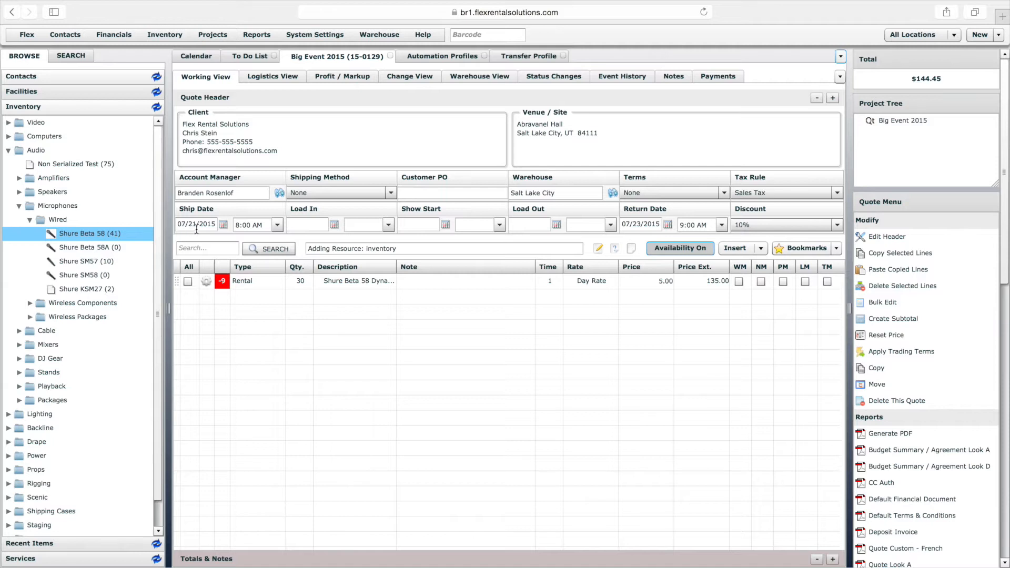
click(506, 57)
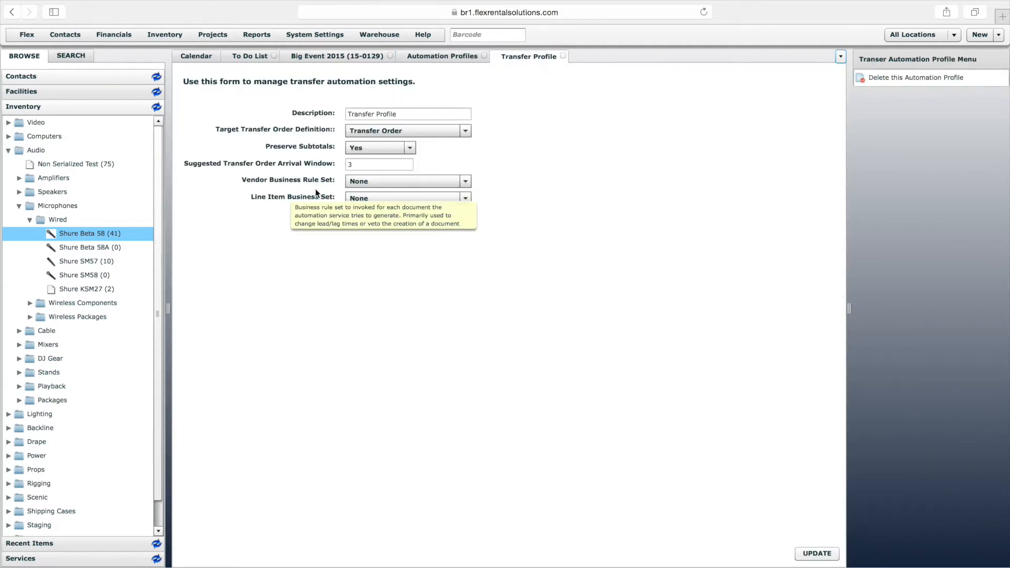
click(365, 163)
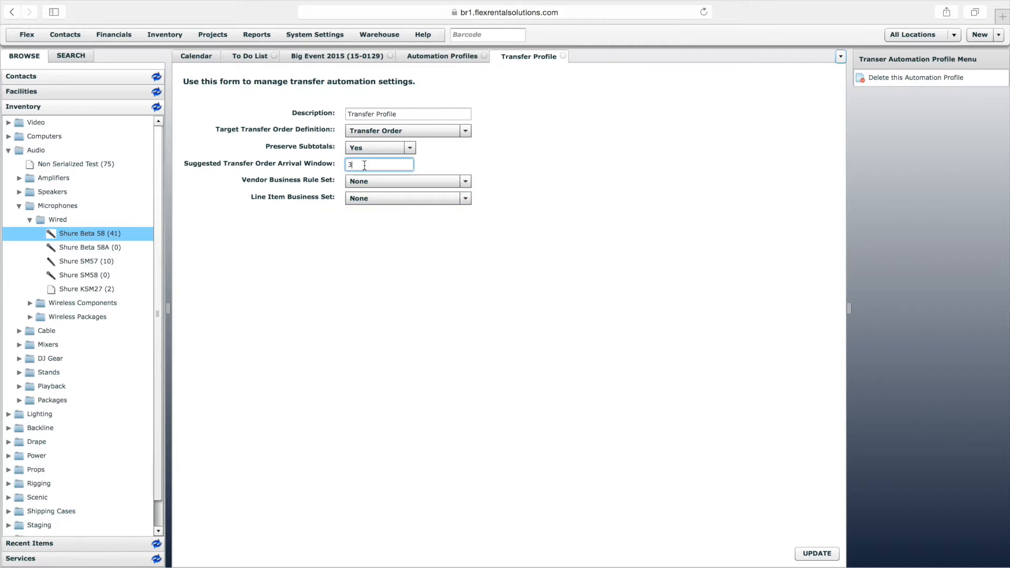
- Save the Transfer Profile's automation settings
click(817, 559)
click(526, 59)
click(213, 36)
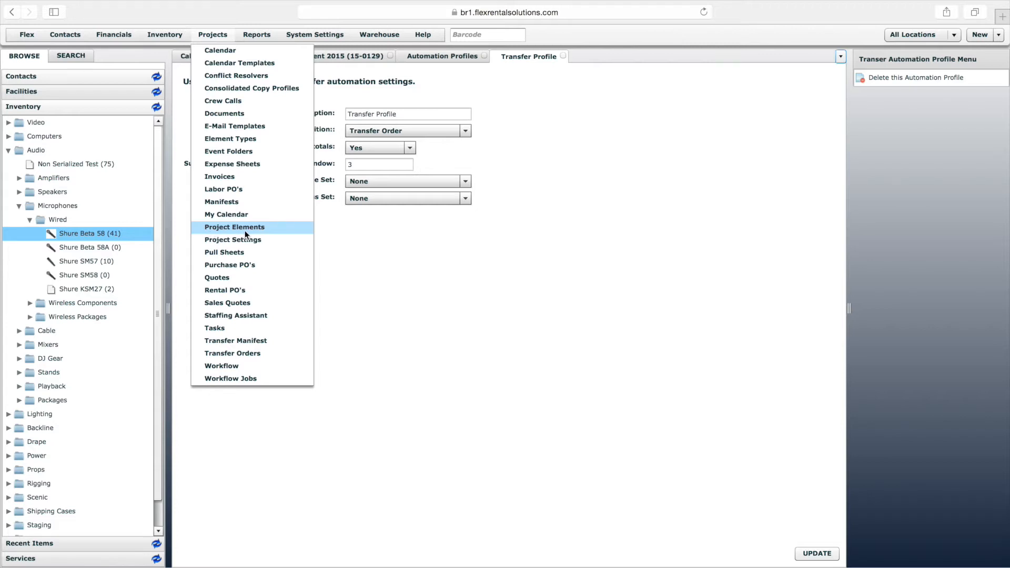
click(128, 39)
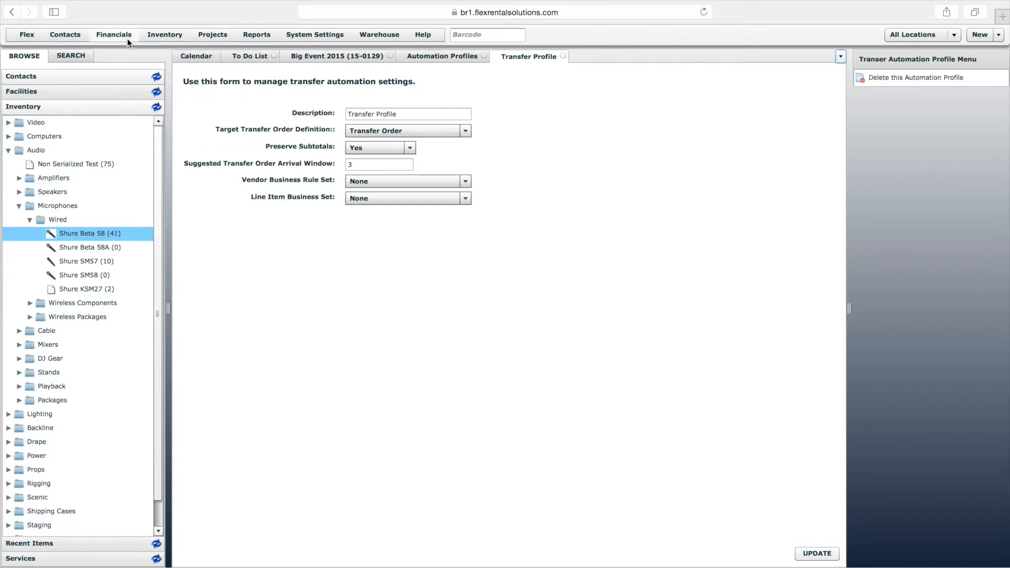
- Recheck the Transfer Profile in the list of automation profiles, then close the profile and the list
click(127, 39)
click(141, 63)
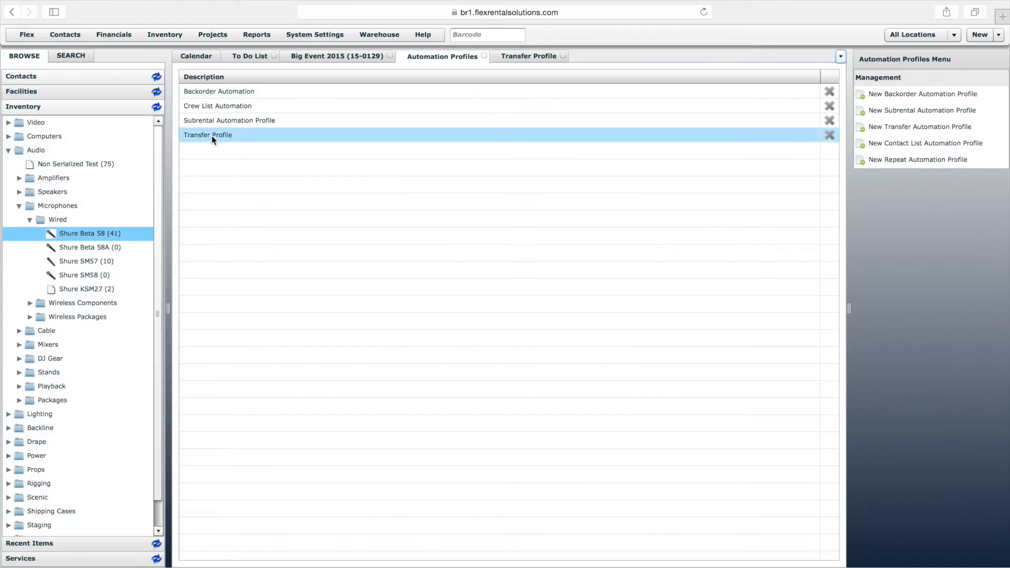
double_click(207, 138)
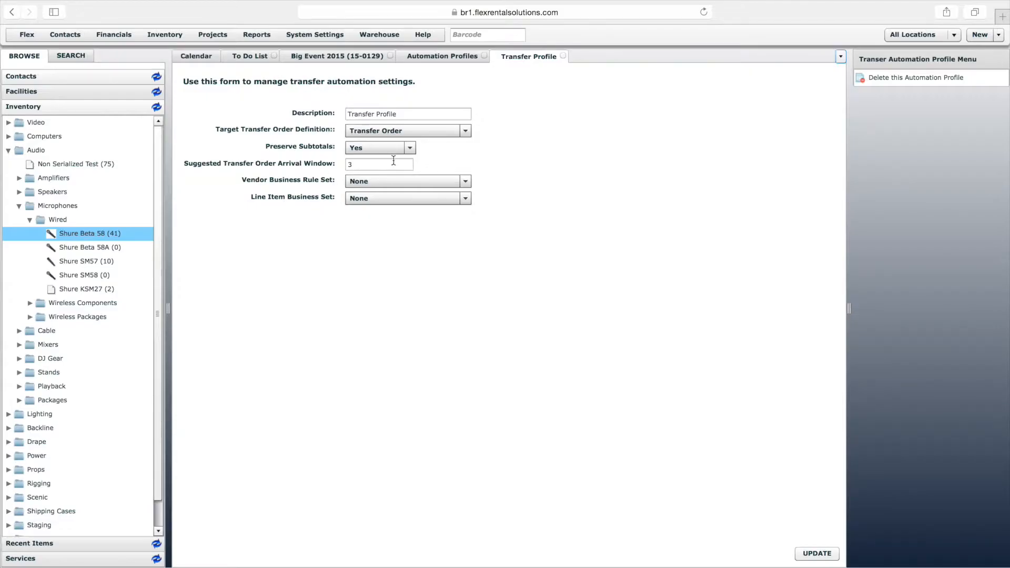
click(564, 56)
click(485, 55)
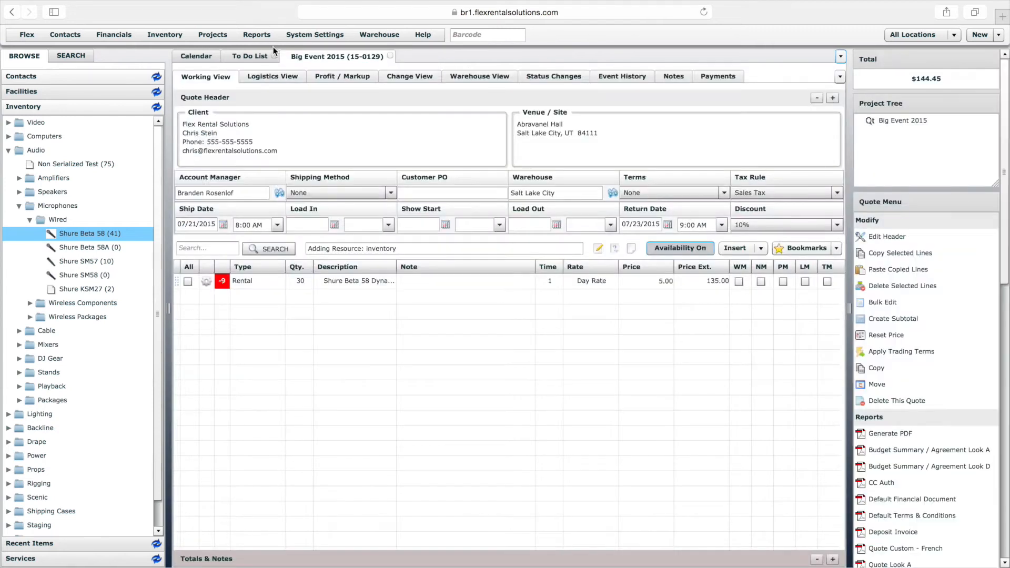
- Open the accounting options of the Quote project element definition
click(213, 36)
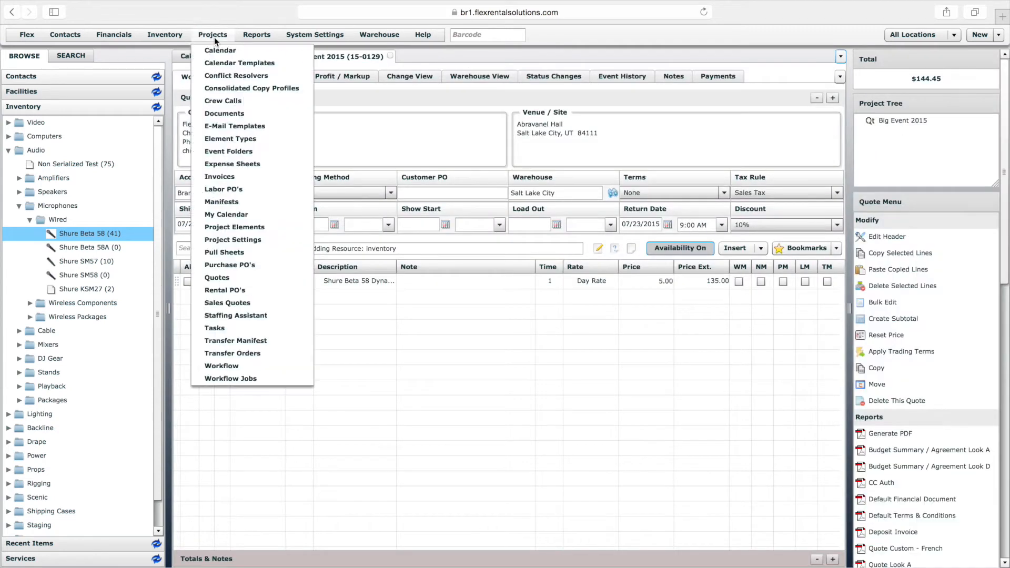
click(233, 228)
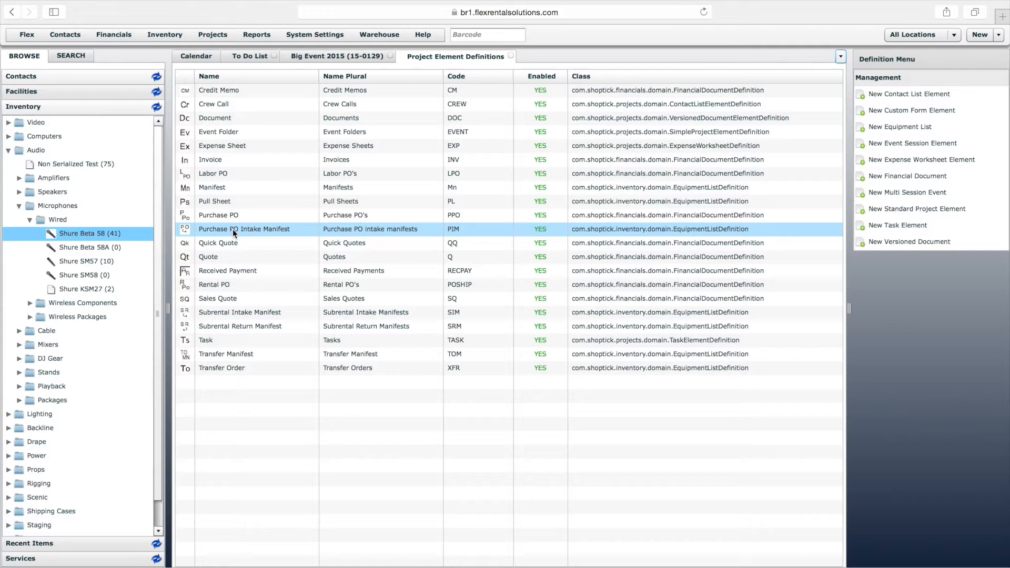
click(211, 258)
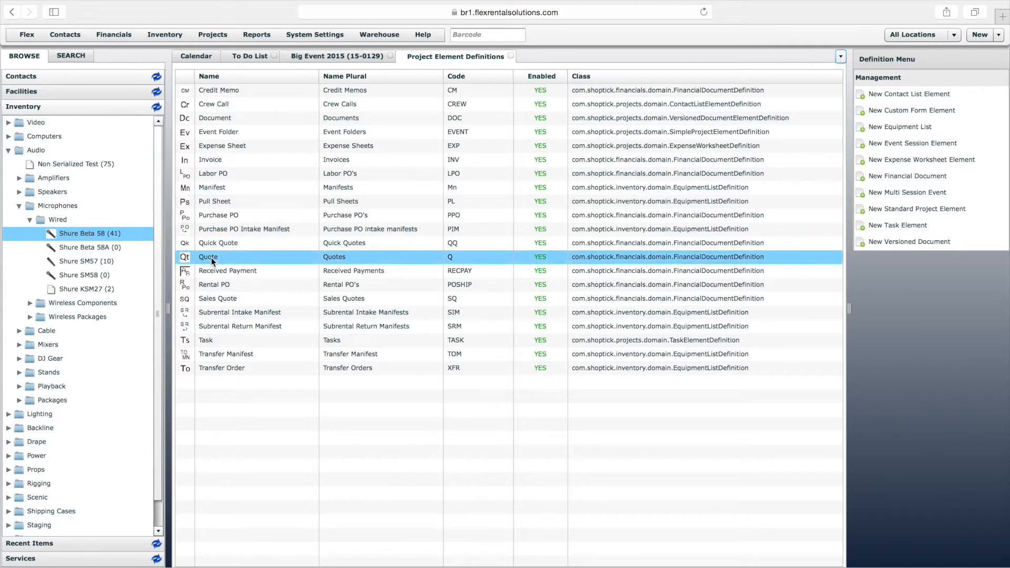
double_click(211, 257)
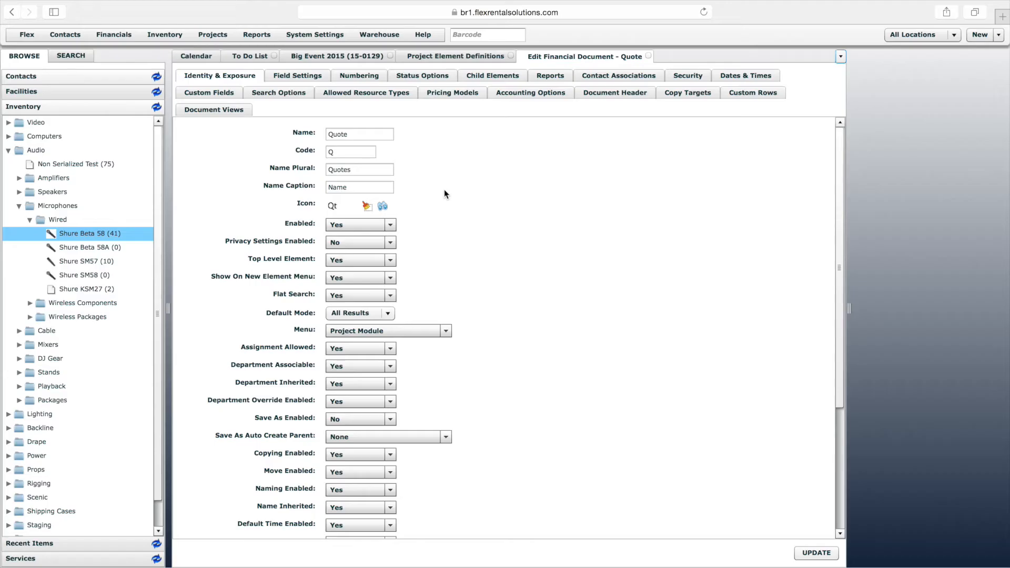
click(545, 100)
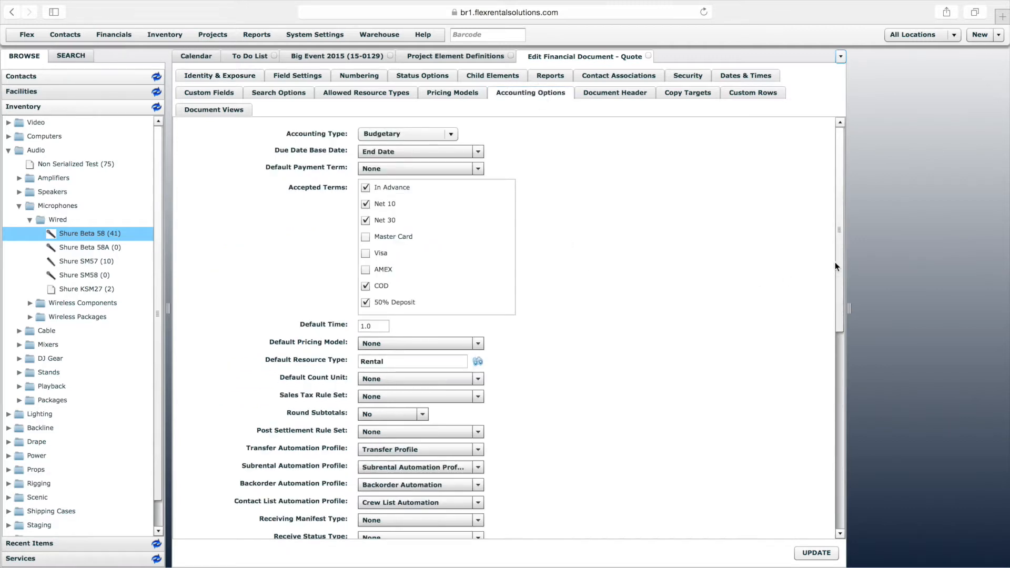
- Assign Transfer Profile as the Quote definition's Transfer Automation Profile, then save and close the definition
drag(842, 274, 841, 351)
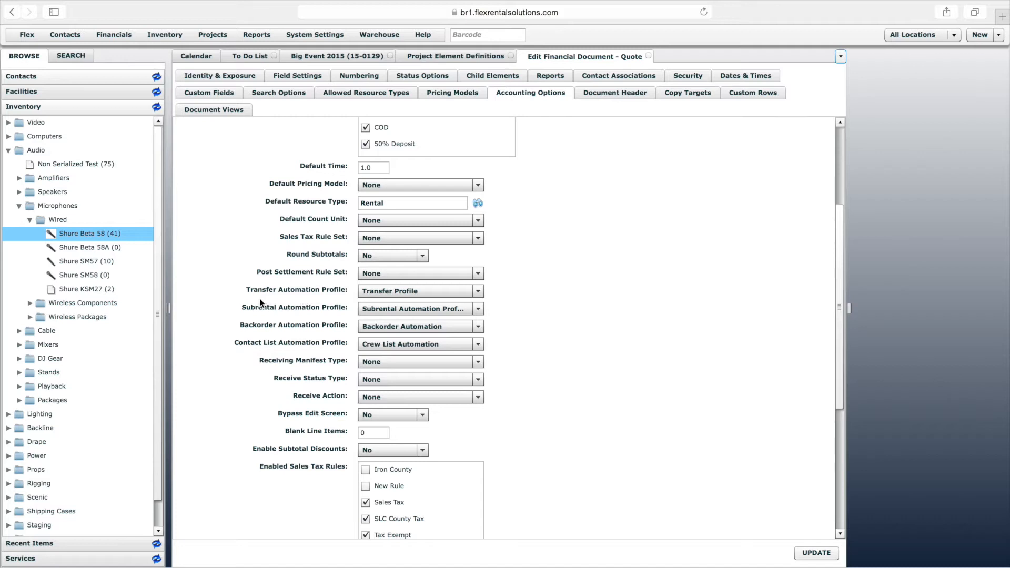
click(391, 292)
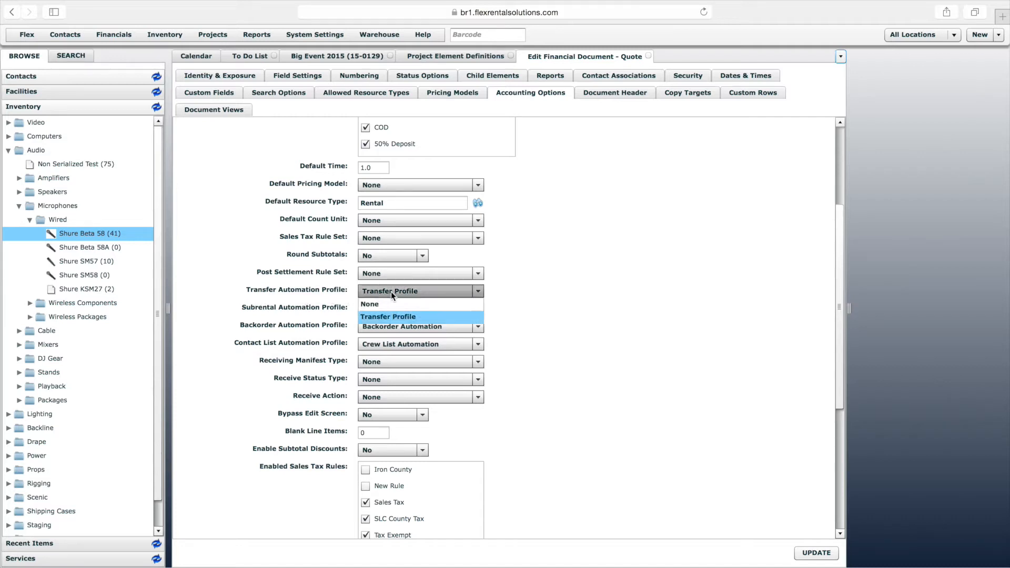
click(395, 321)
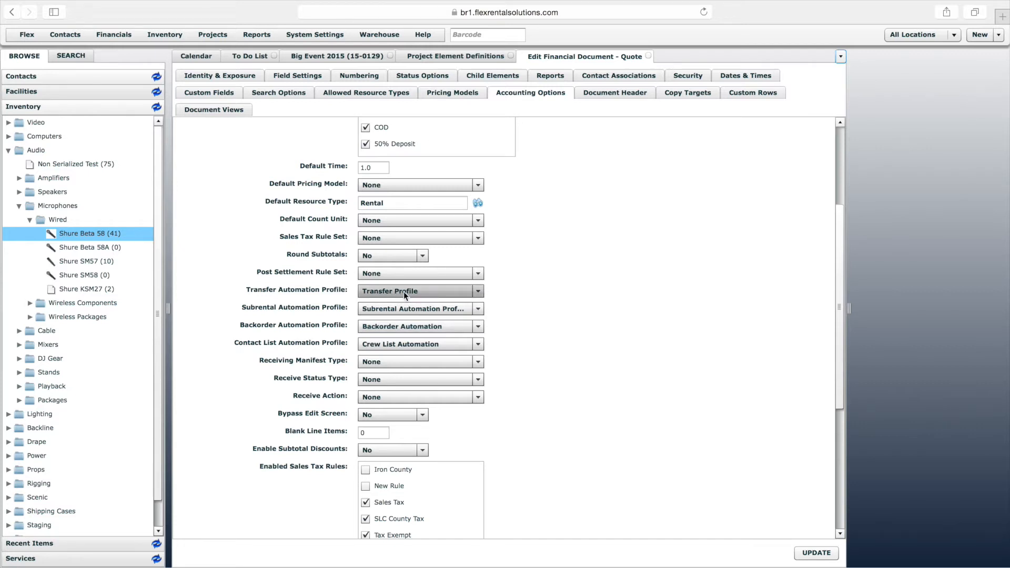
click(111, 34)
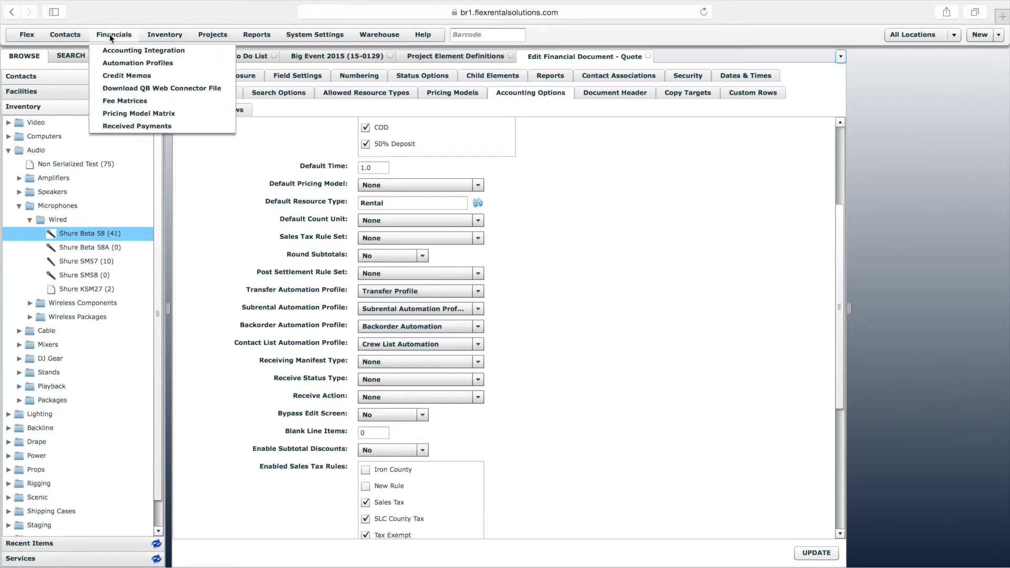
click(235, 234)
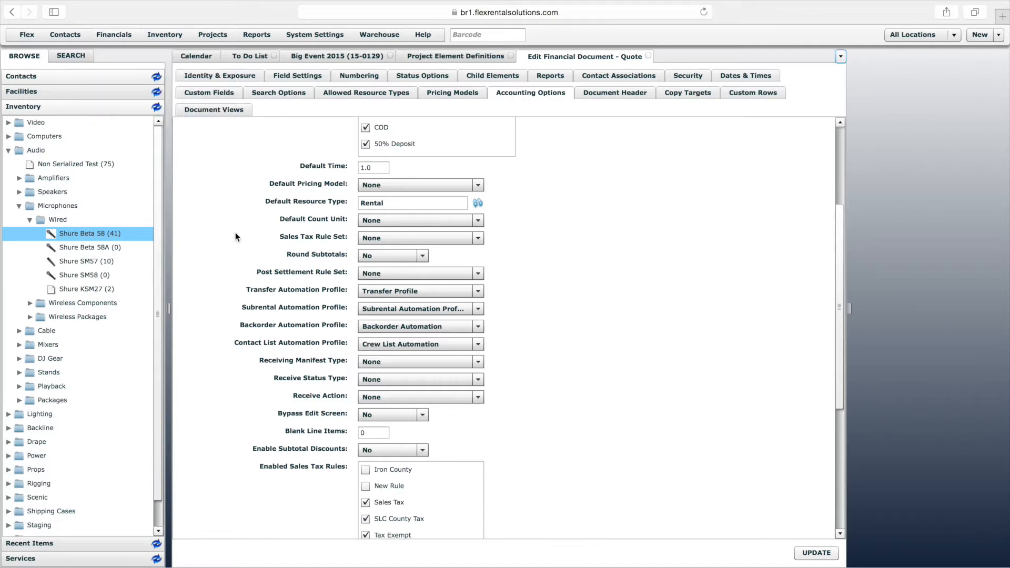
click(815, 553)
click(649, 55)
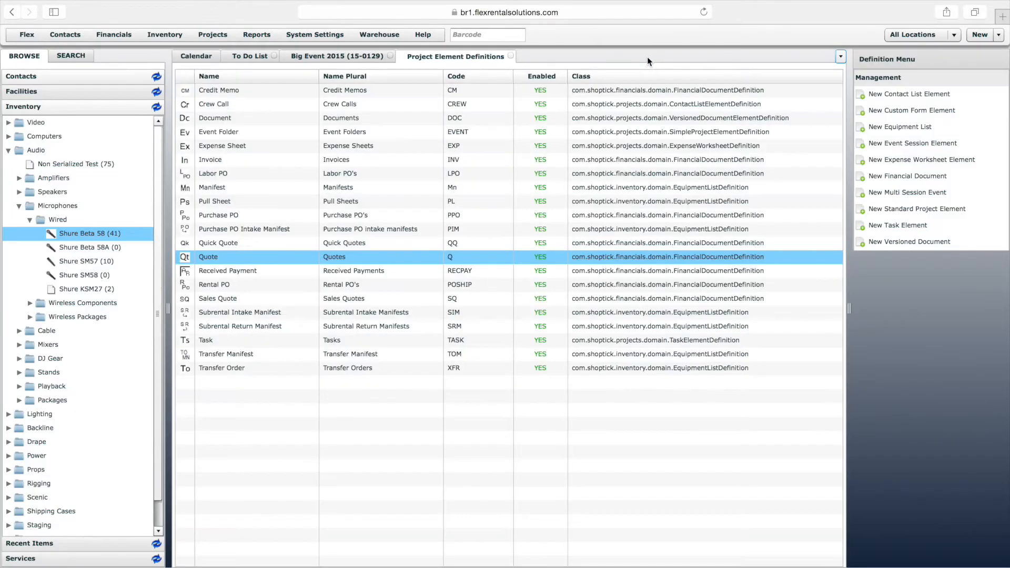
- Open the Pull Sheet definition's equipment list options and set its Transfer Automation Profile to Transfer Profile
click(209, 206)
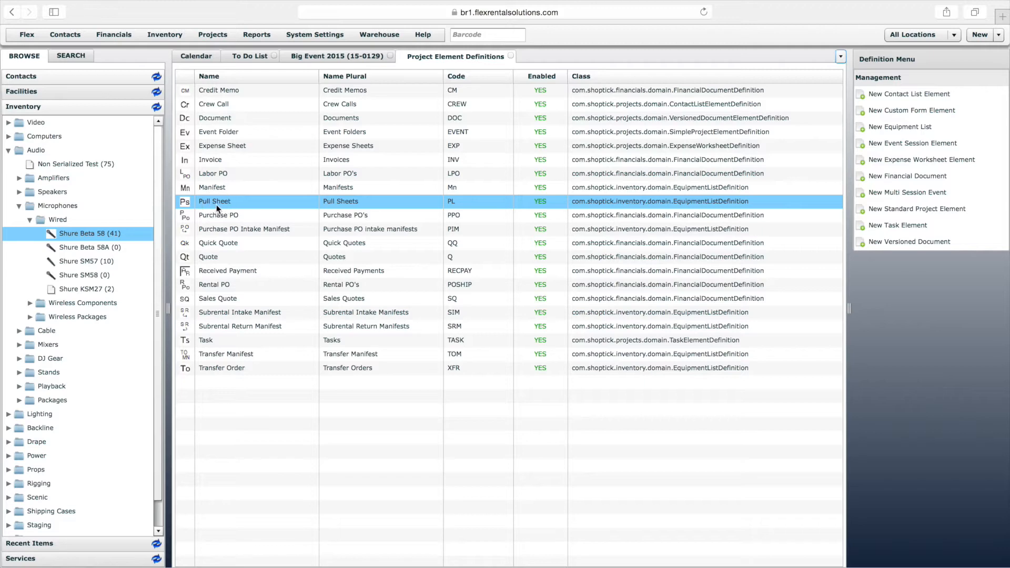
double_click(217, 205)
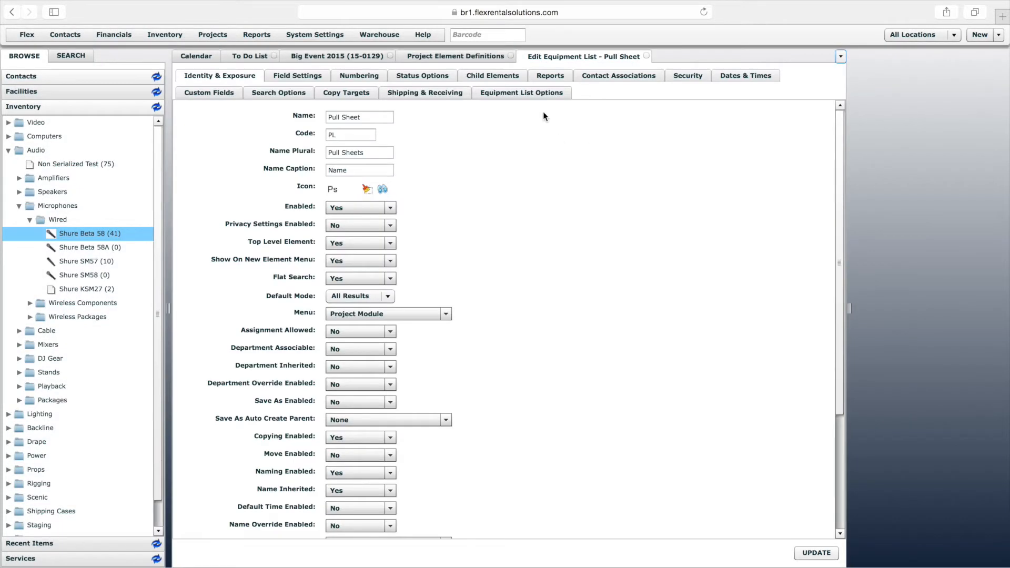
click(539, 100)
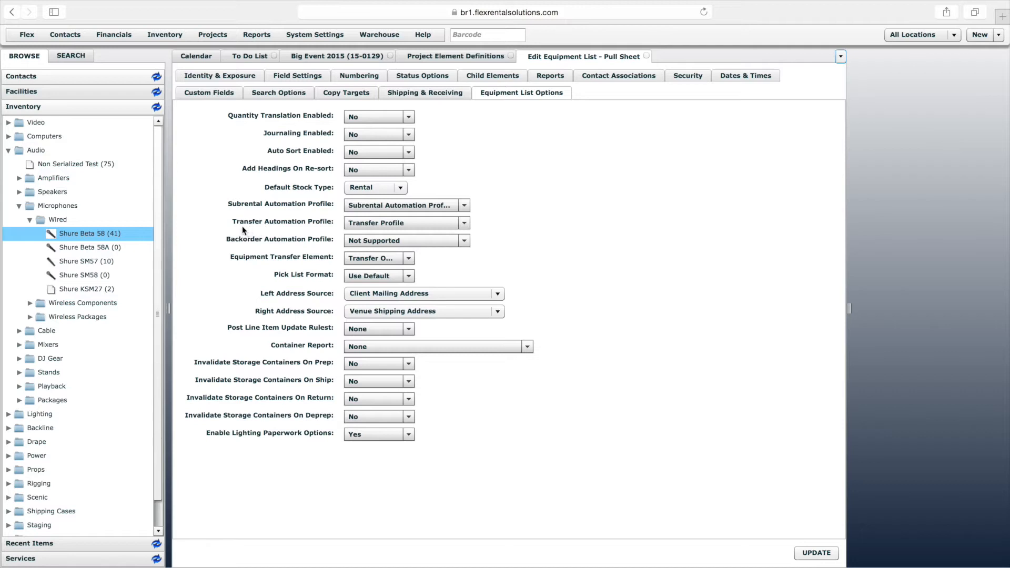
click(369, 224)
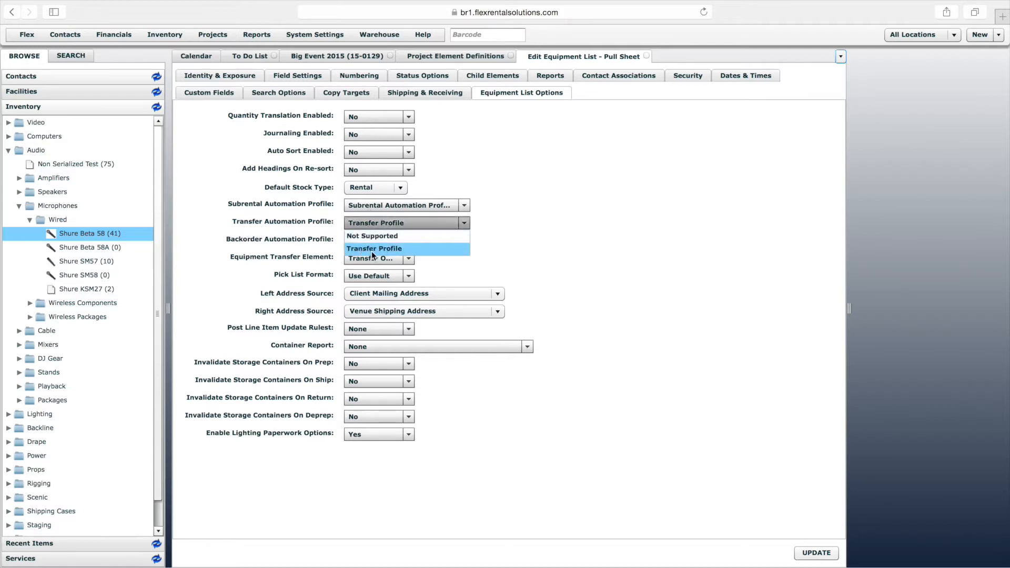
click(365, 254)
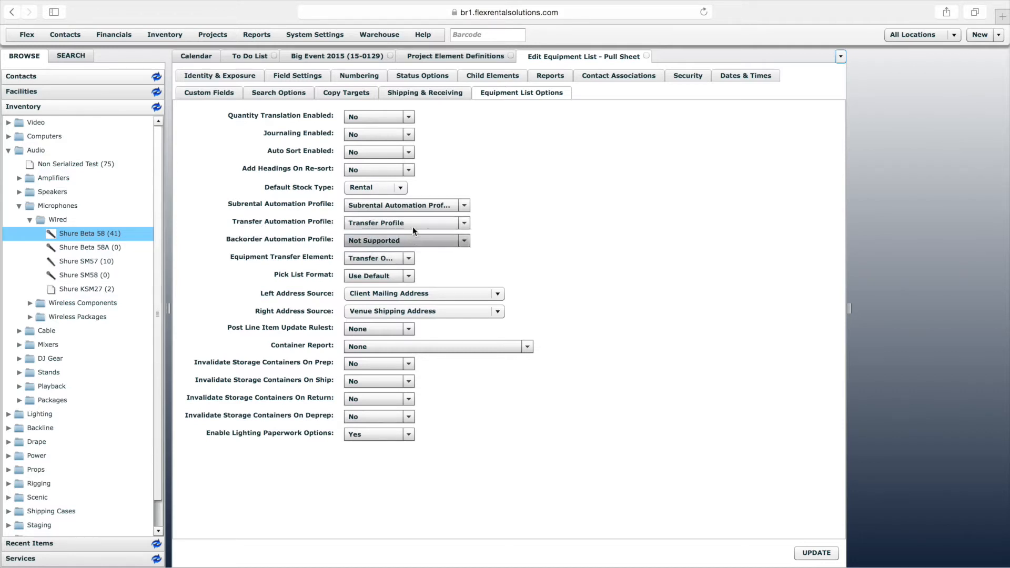
click(976, 37)
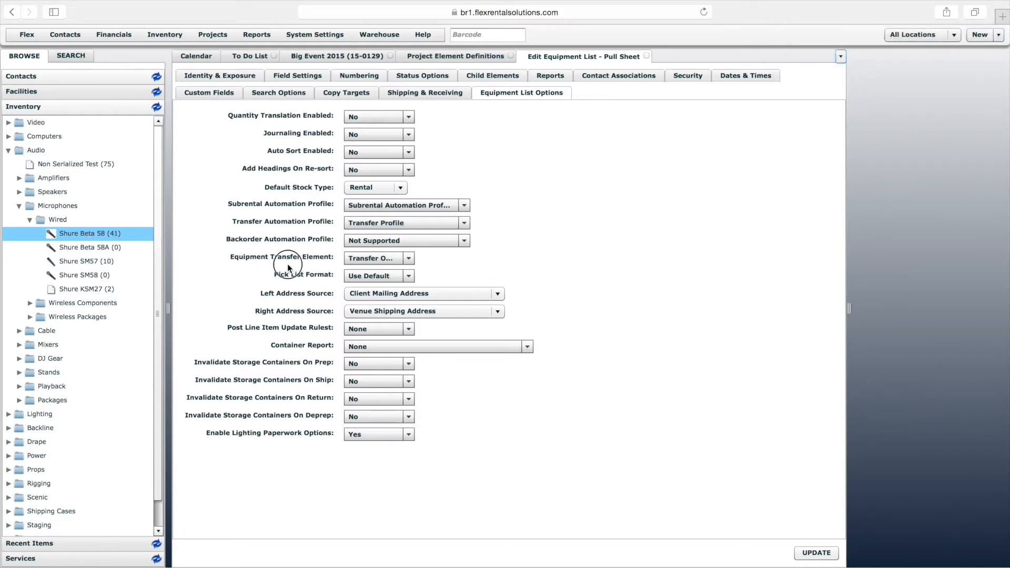
- Set the Pull Sheet's Equipment Transfer Element to Transfer Order and save the definition
click(376, 260)
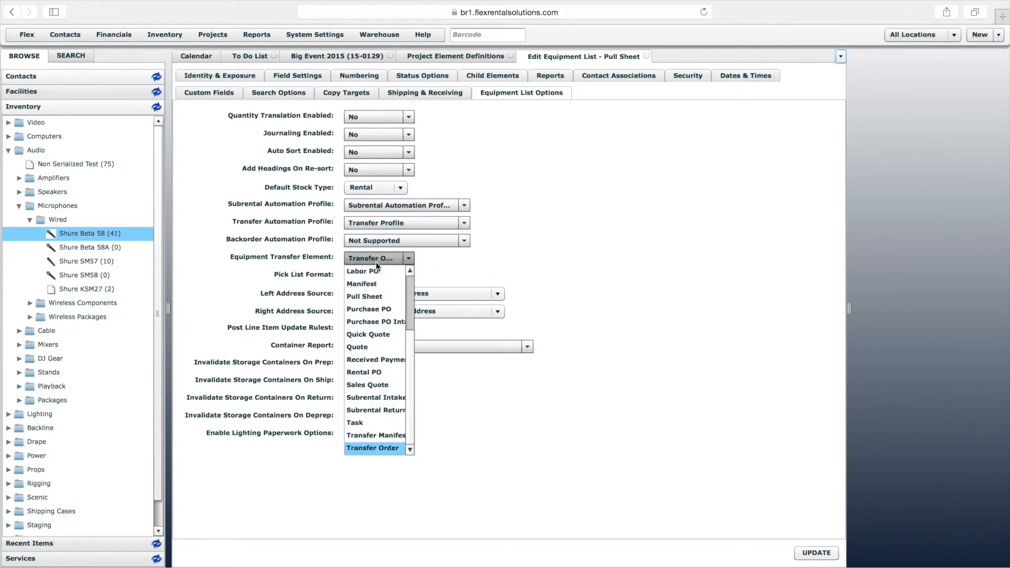
click(396, 449)
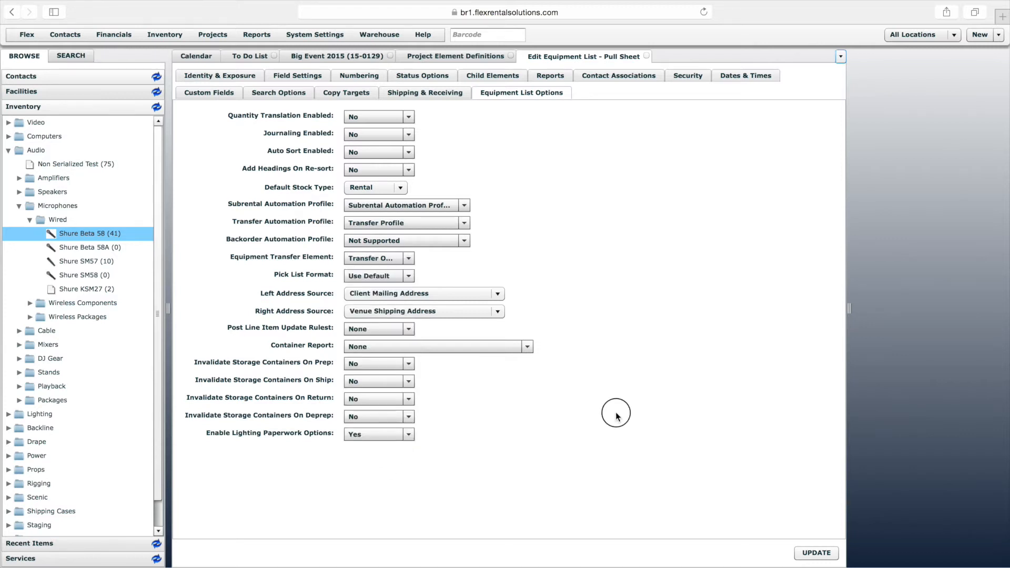
click(813, 557)
- Open the Transfer Order element definition and examine its Workflow setting and the workflows available for it
click(358, 57)
click(453, 57)
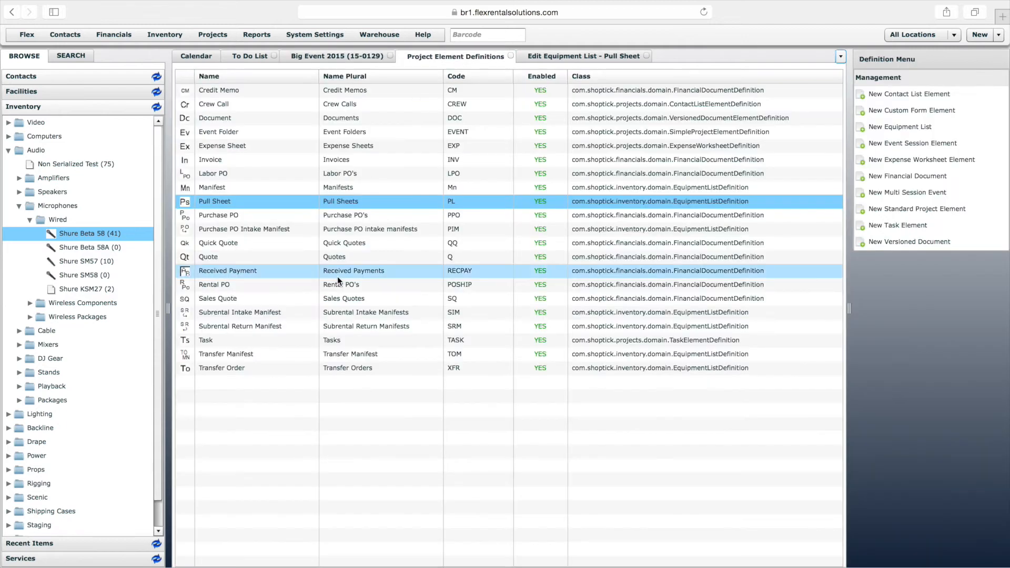
click(223, 375)
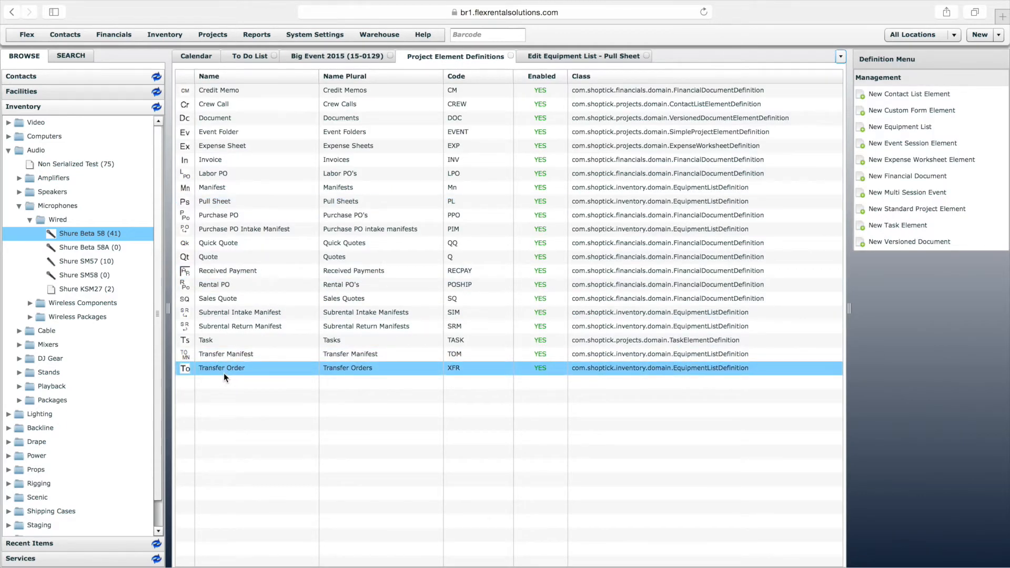
double_click(223, 374)
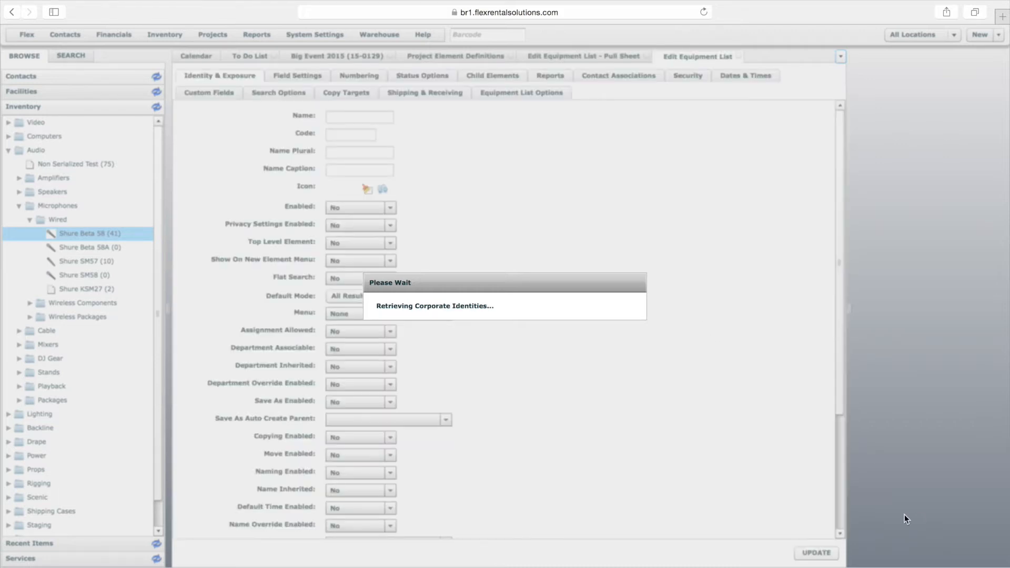
click(841, 514)
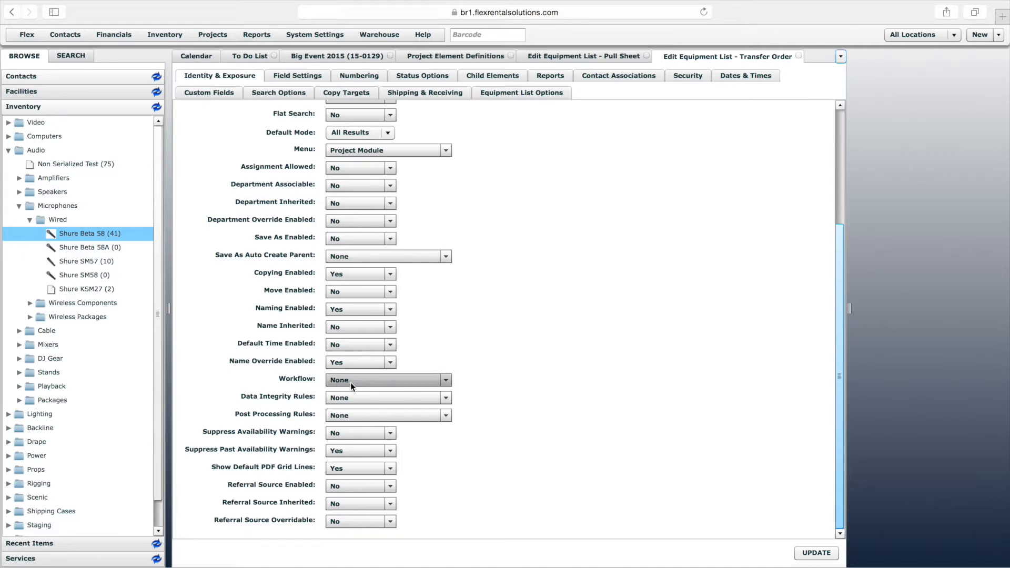
click(446, 381)
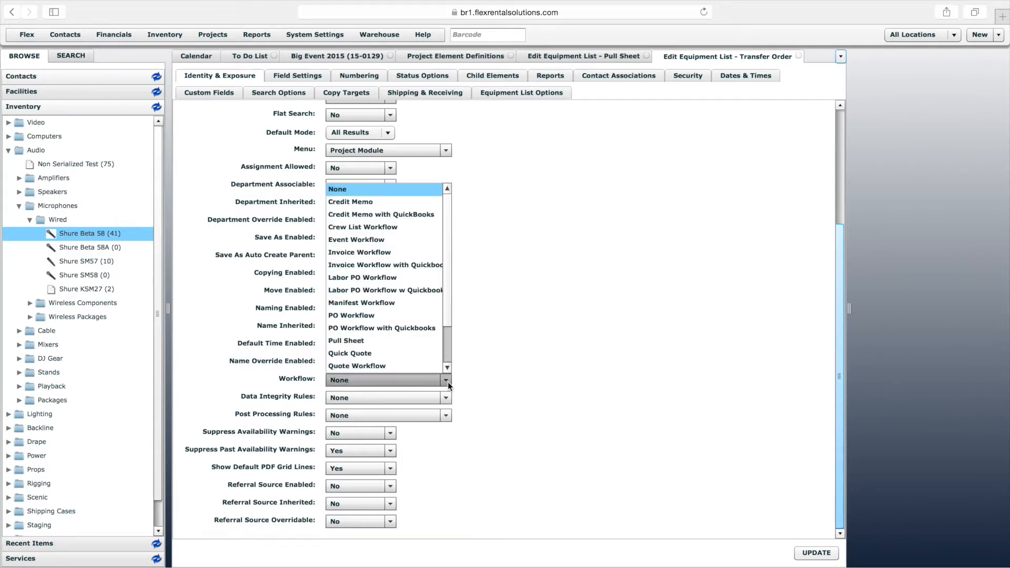
scroll(448, 370, down, 2)
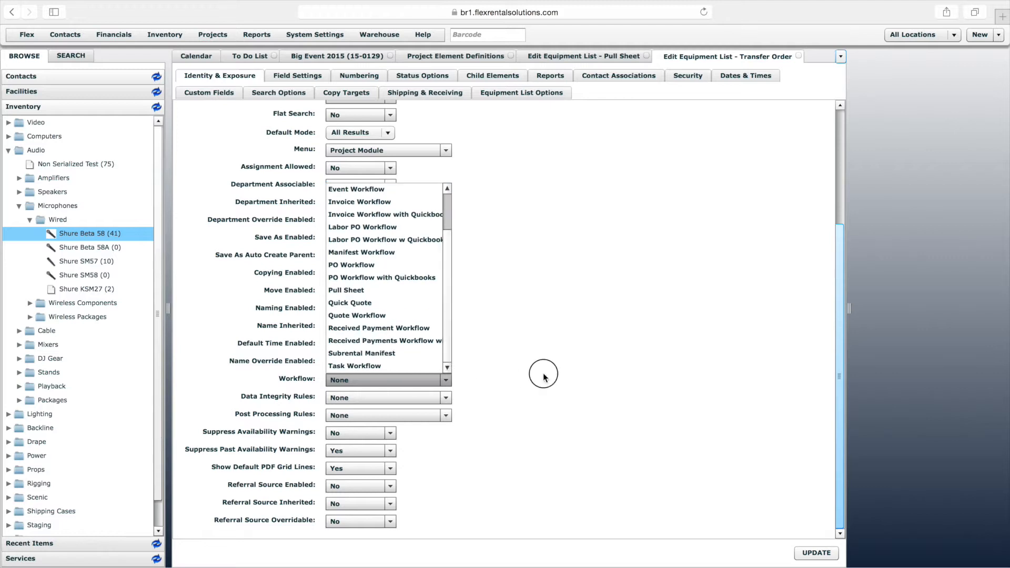
click(544, 375)
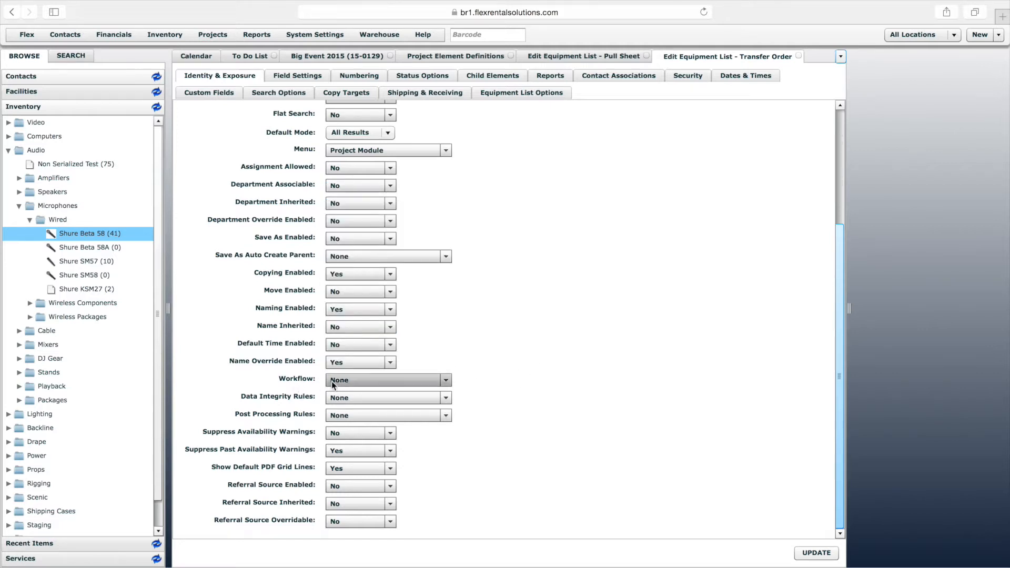
click(521, 240)
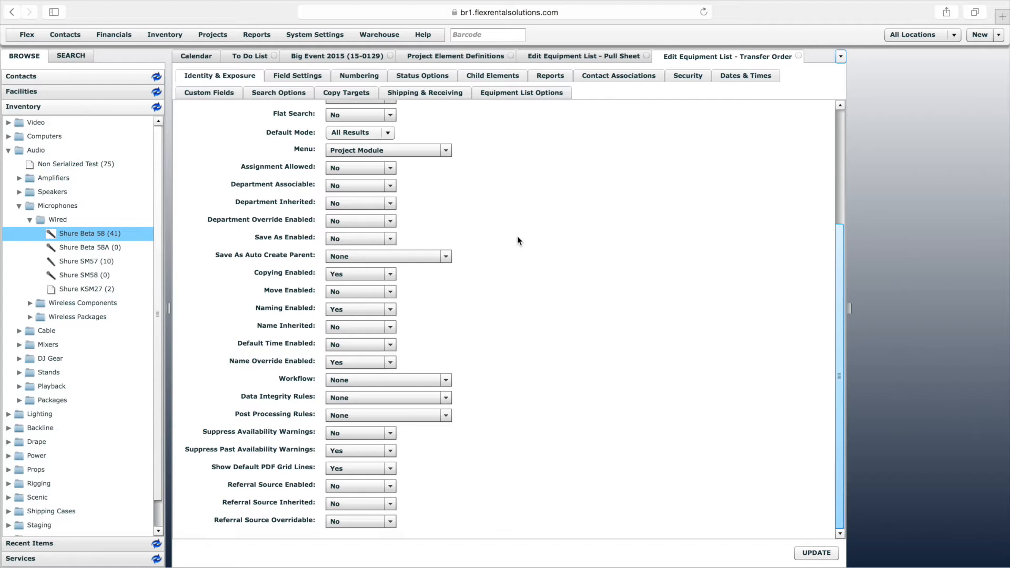
- Review the list of defined workflows, then close it and the Transfer Order definition
click(208, 37)
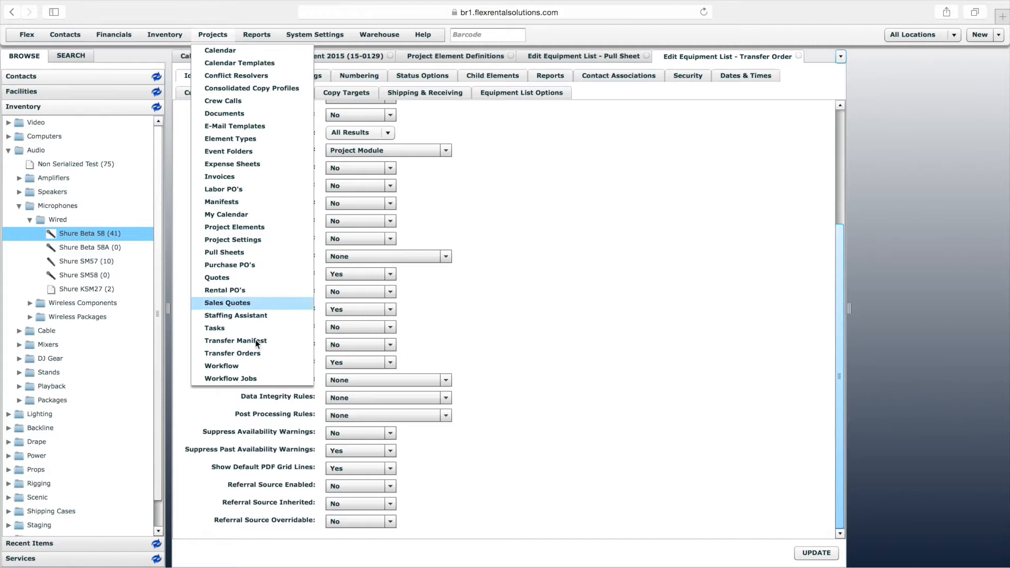
click(223, 367)
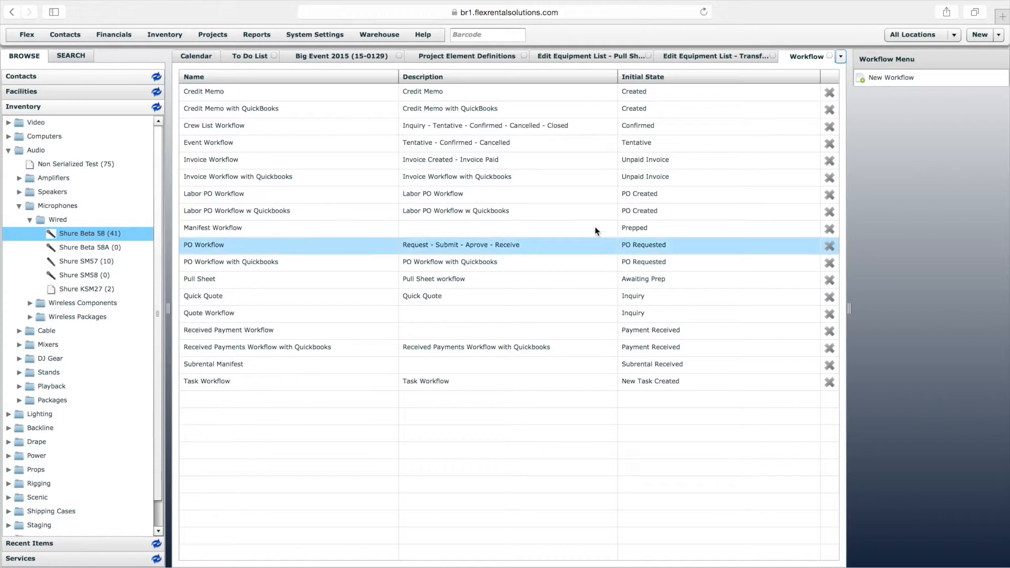
click(831, 55)
click(798, 55)
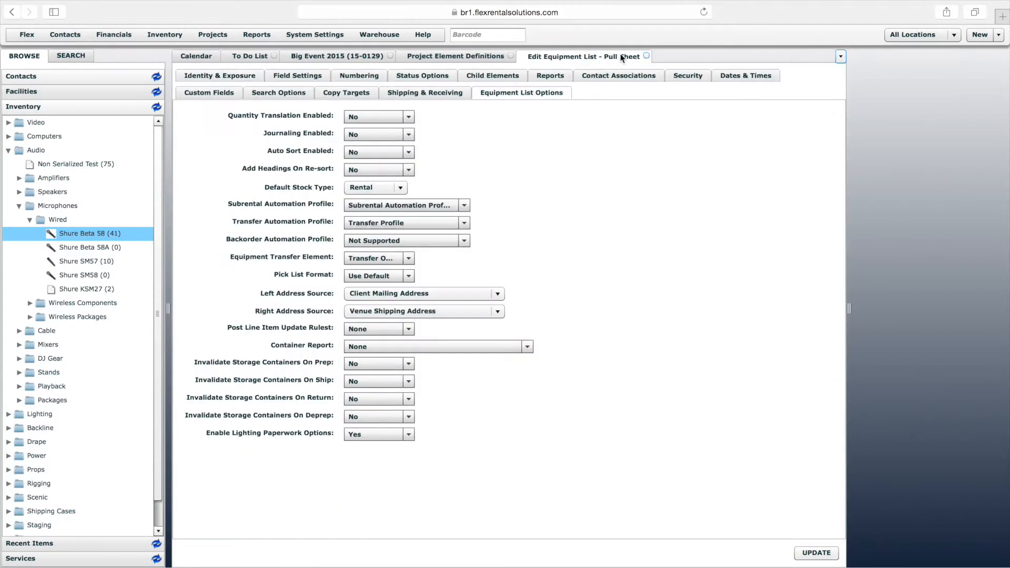
- Close the remaining definition pages and inspect the availability shortage on the Big Event 2015 quote's Shure Beta 58 line
click(647, 56)
click(510, 55)
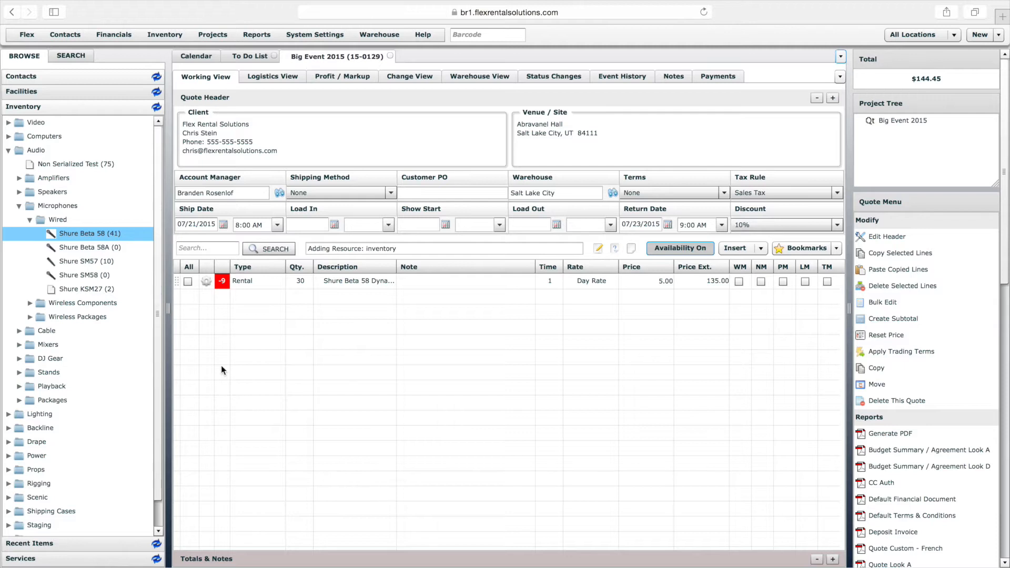
click(223, 282)
click(218, 299)
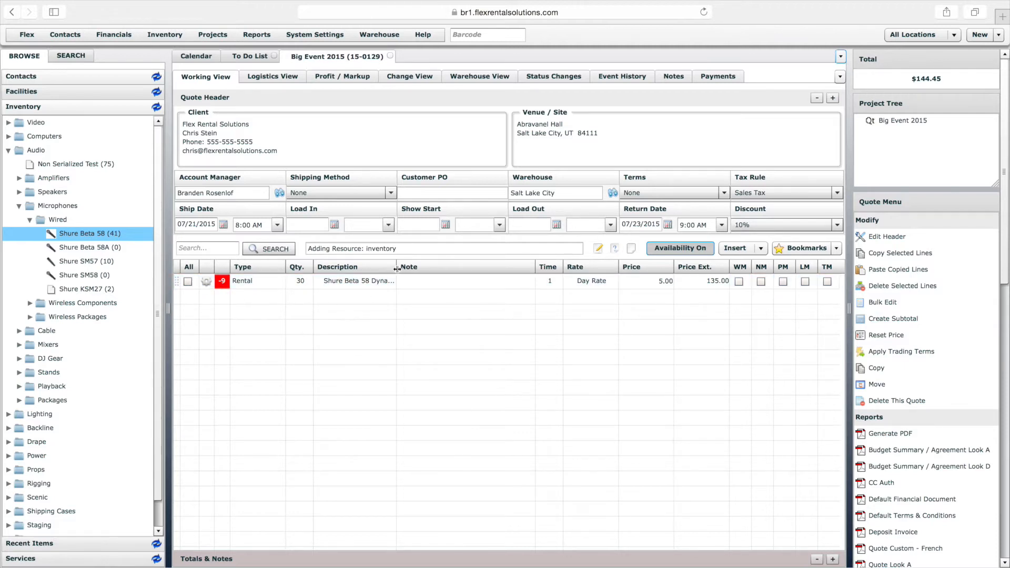
- Check the quote's warehouse and the Shure Beta 58's rental quantities by location in its inventory record, and return to the quote
drag(398, 268, 413, 269)
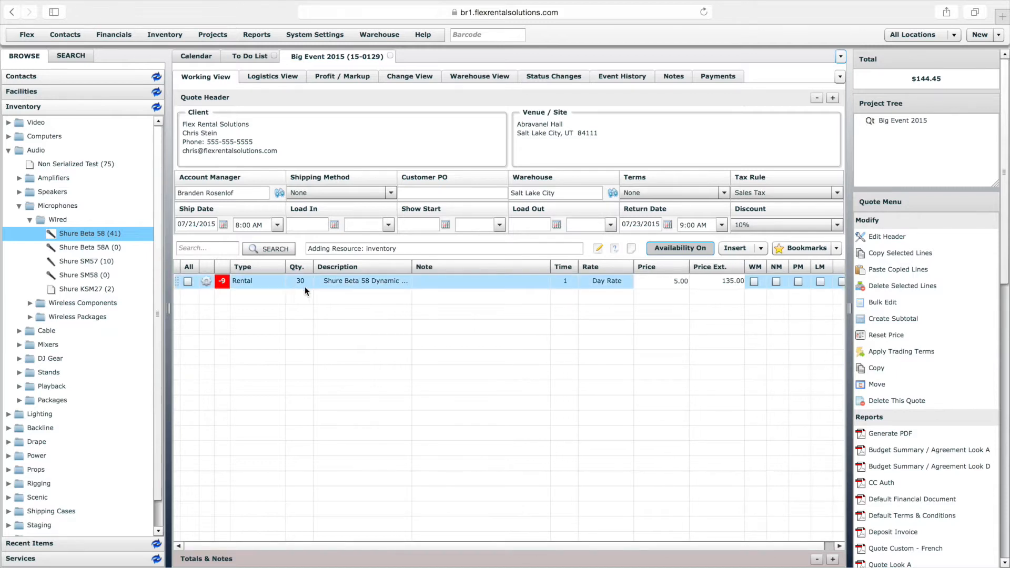
click(567, 194)
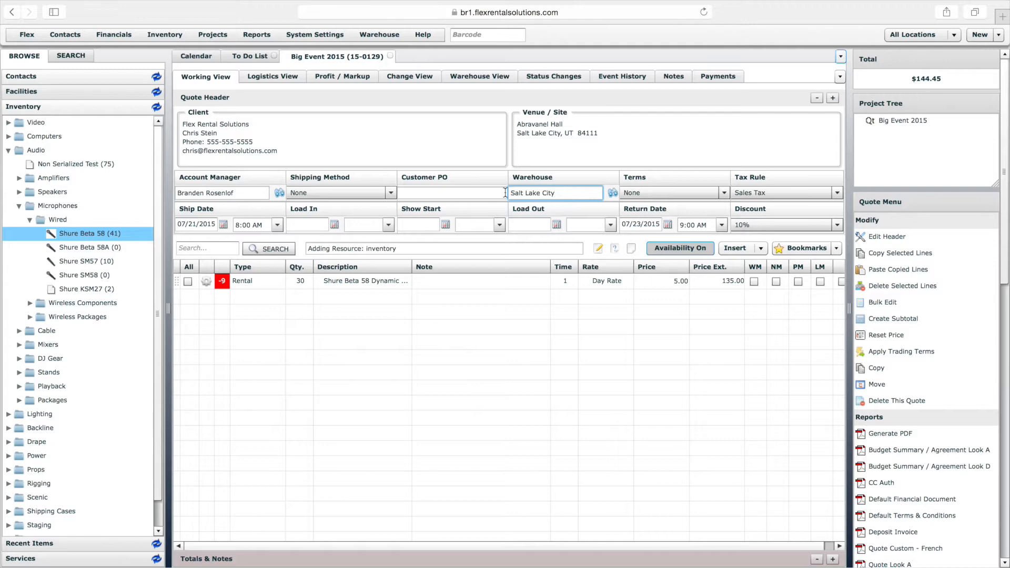
double_click(84, 235)
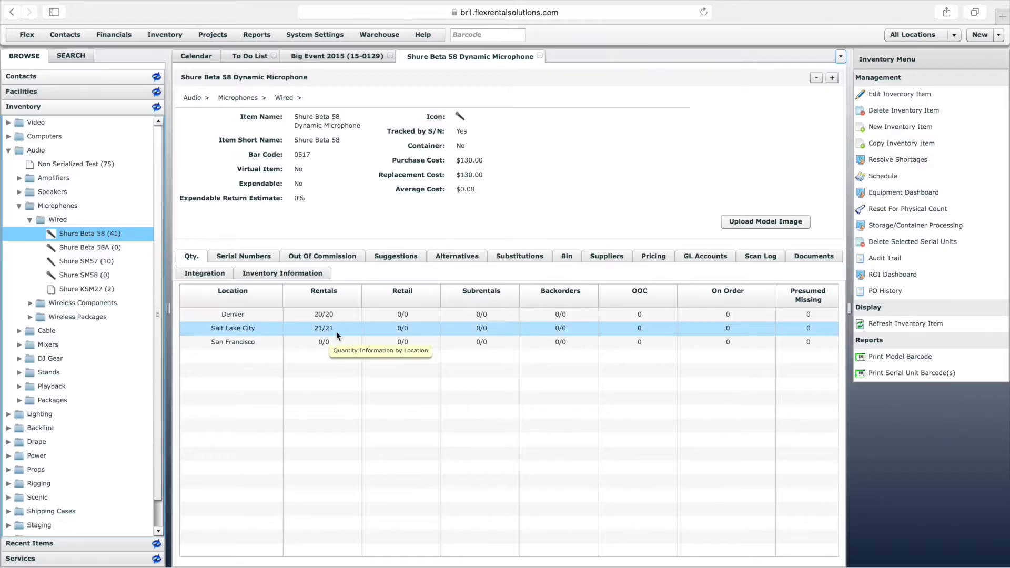
click(339, 55)
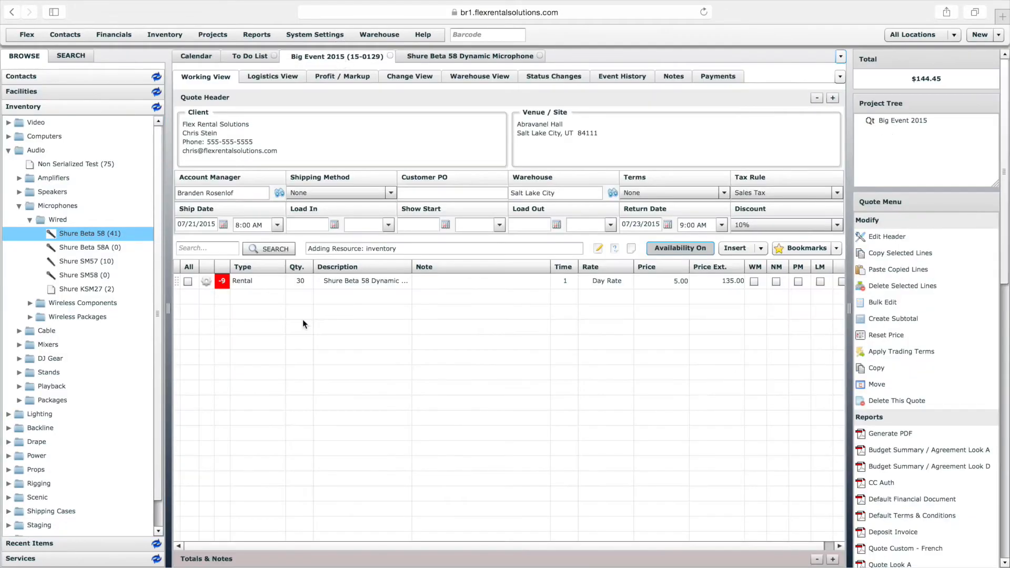
- Review the conflict resolution options for the quote's Shure Beta 58 line and cover the shortage with a transfer from Denver
click(205, 283)
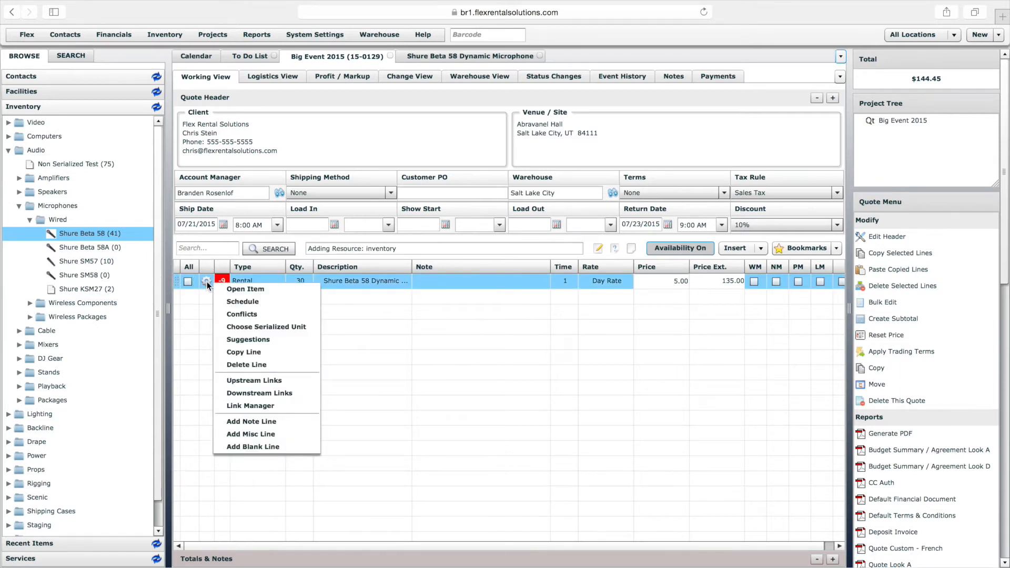
click(241, 315)
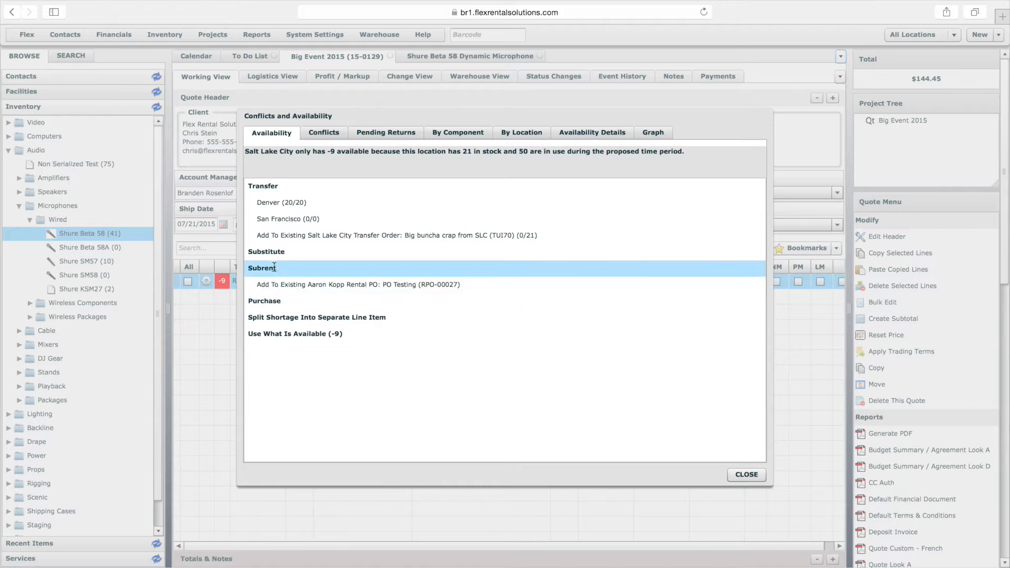
click(292, 203)
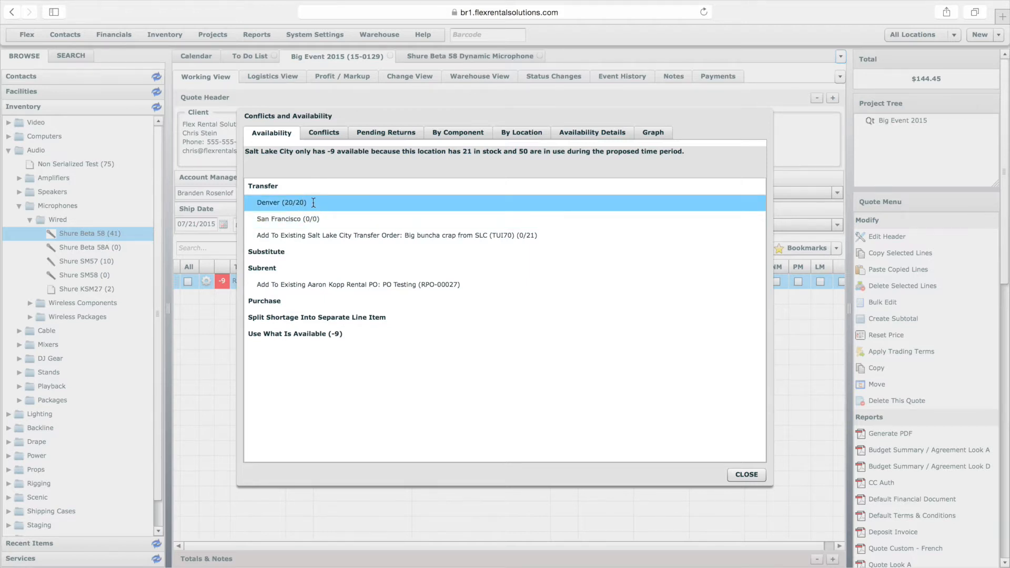
click(275, 238)
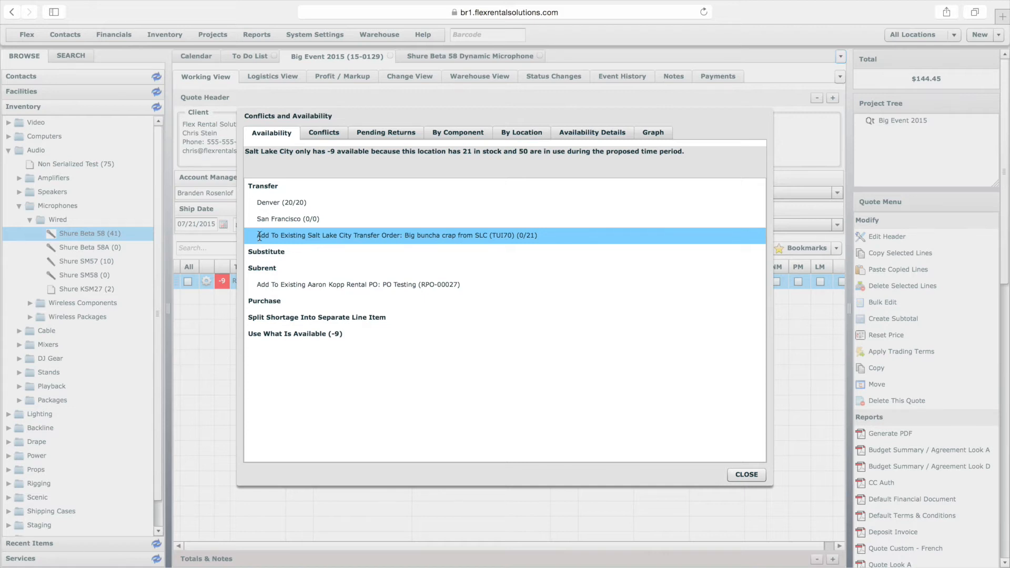
click(278, 202)
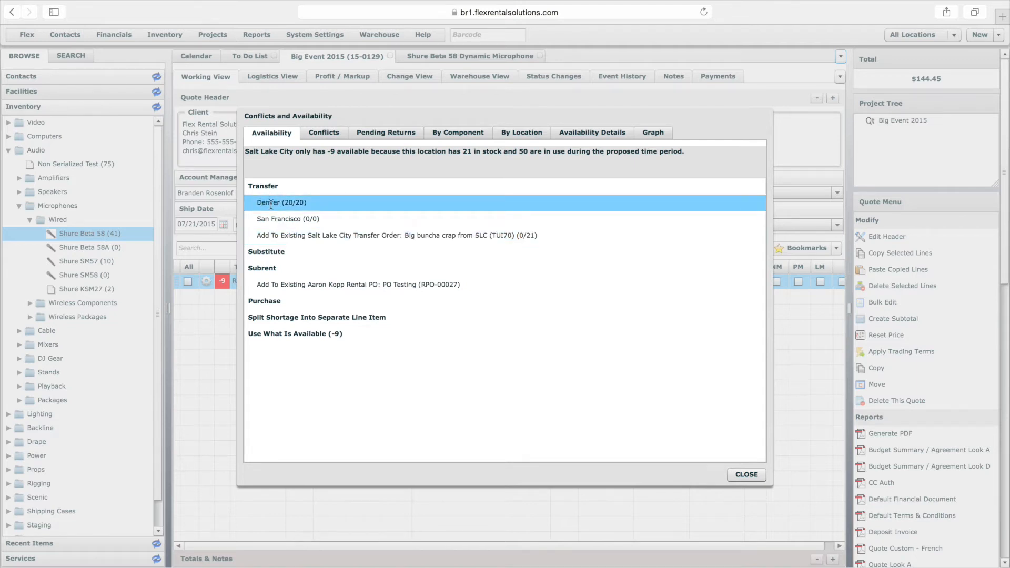
drag(285, 203, 303, 203)
click(267, 204)
double_click(267, 203)
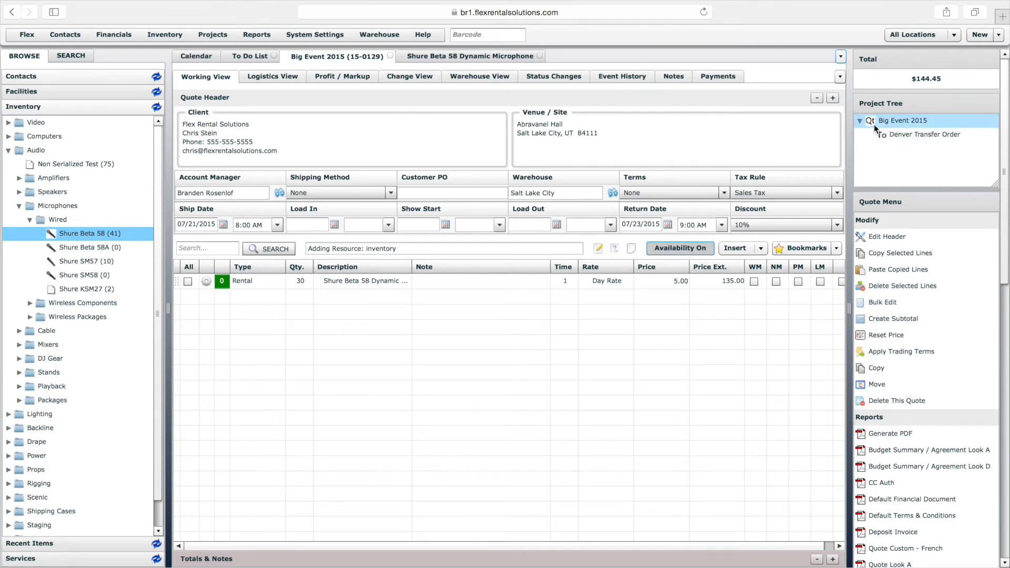
- Open the Denver Transfer Order from the project tree and examine its origin warehouse, destination warehouse and ship date
double_click(899, 137)
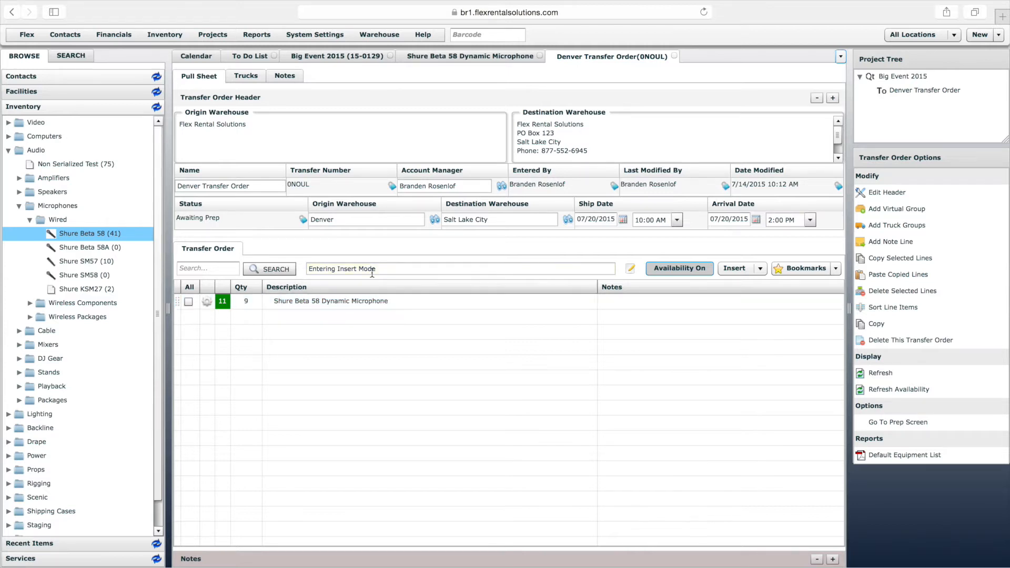
click(354, 221)
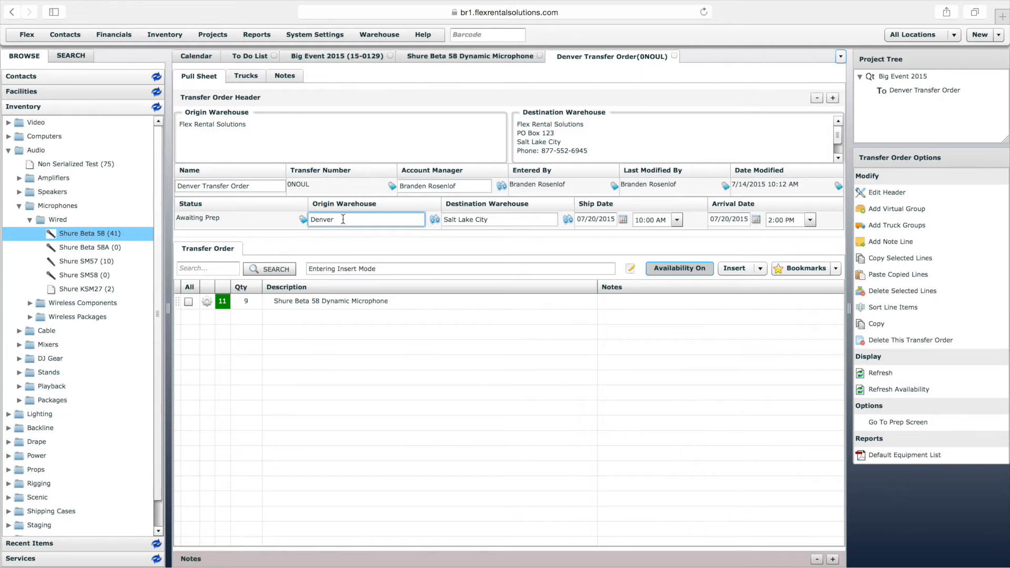
click(491, 220)
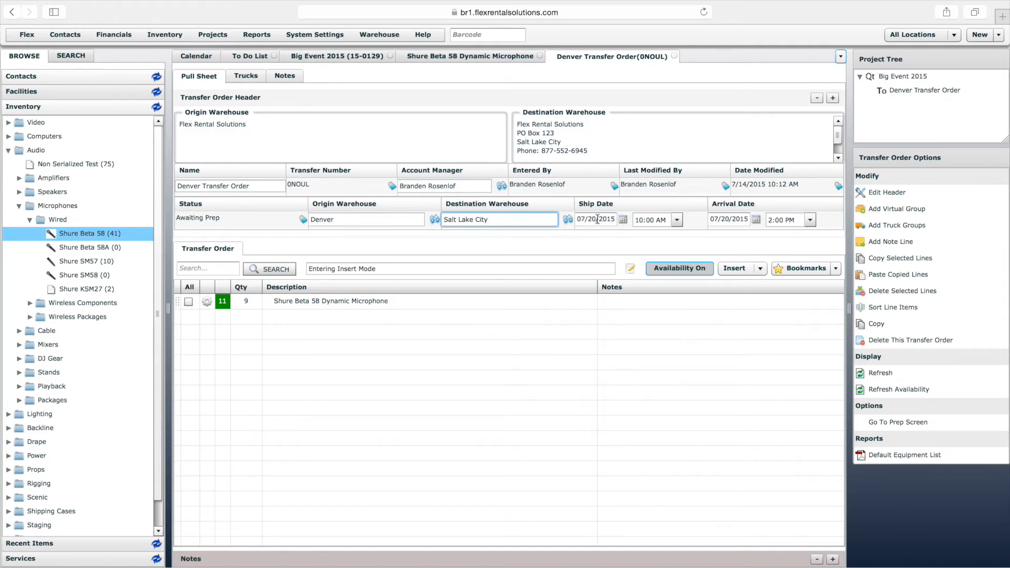
drag(578, 218, 616, 219)
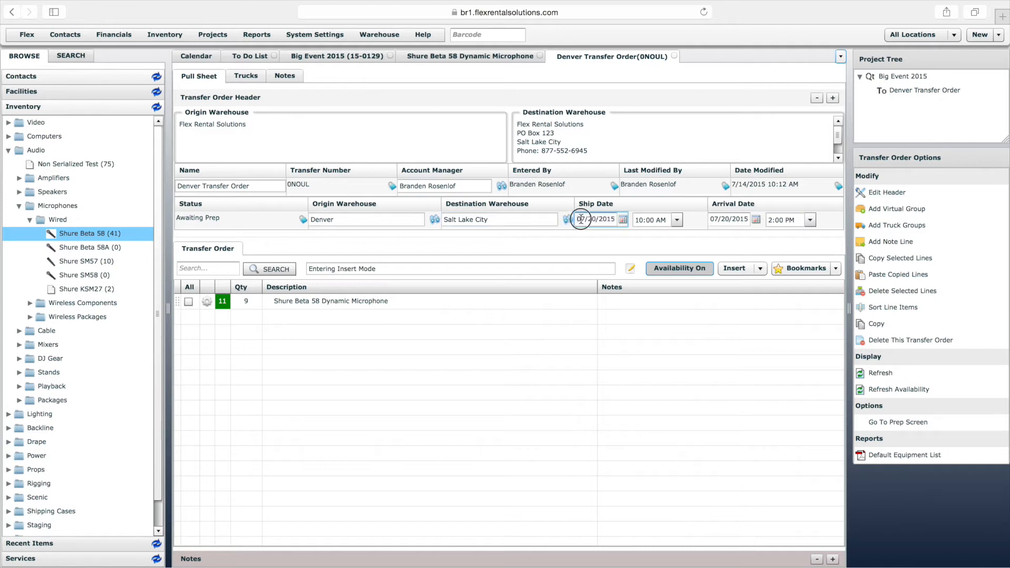
click(609, 234)
- Compare the quote with the transfer order and inspect the line's transfer quantity and location in the quote's Logistics View
click(362, 56)
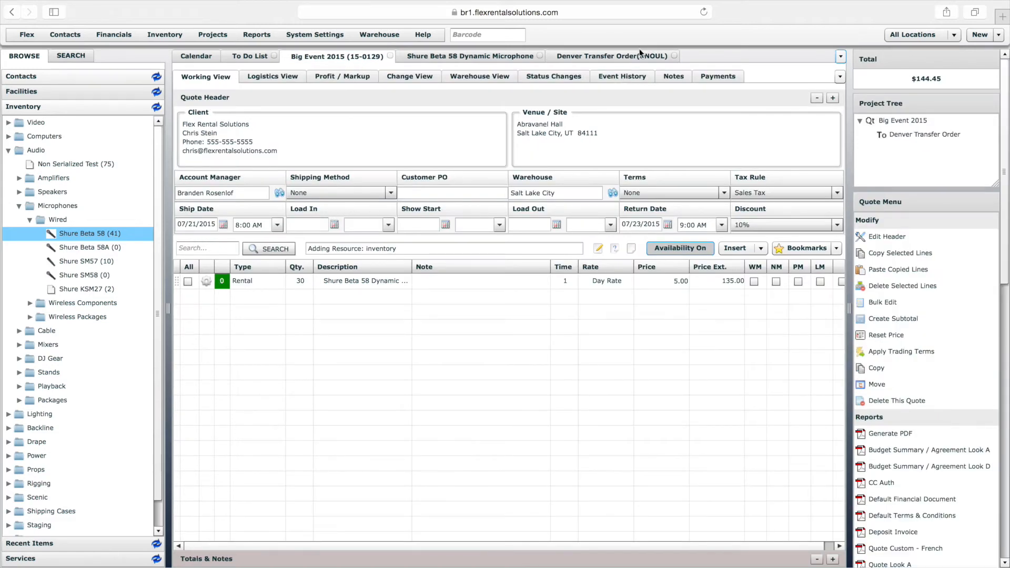
click(638, 56)
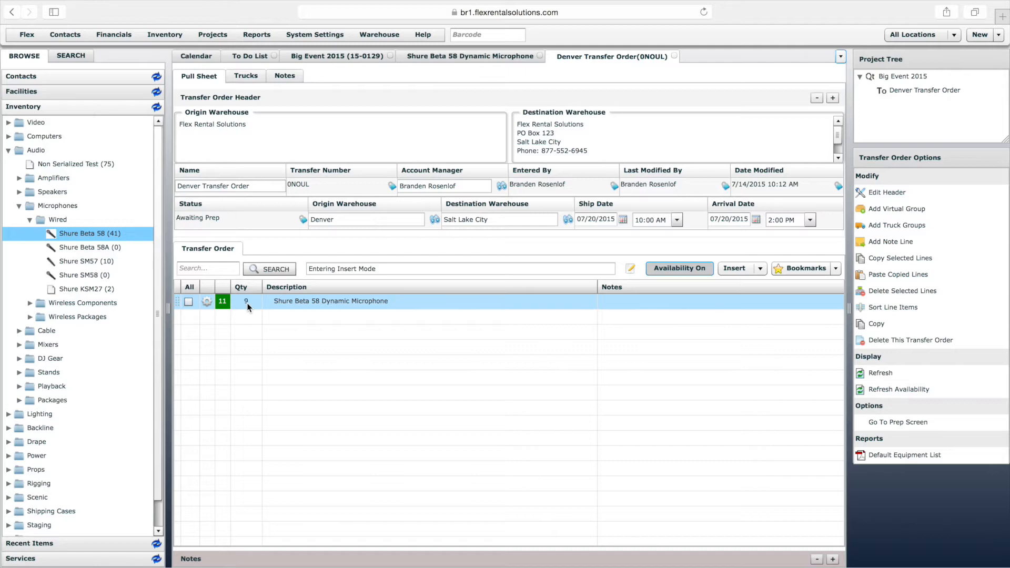
click(344, 52)
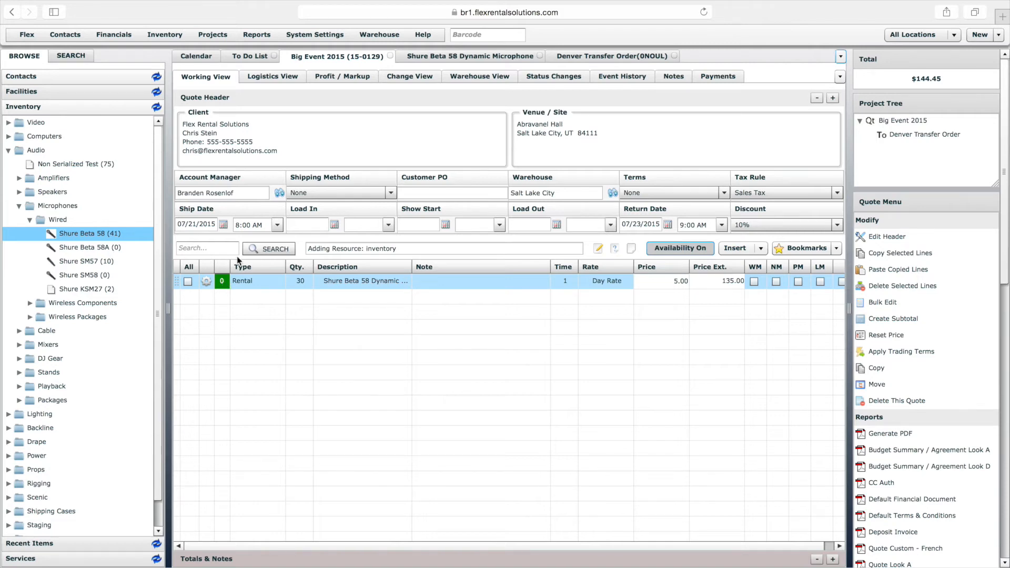
click(281, 77)
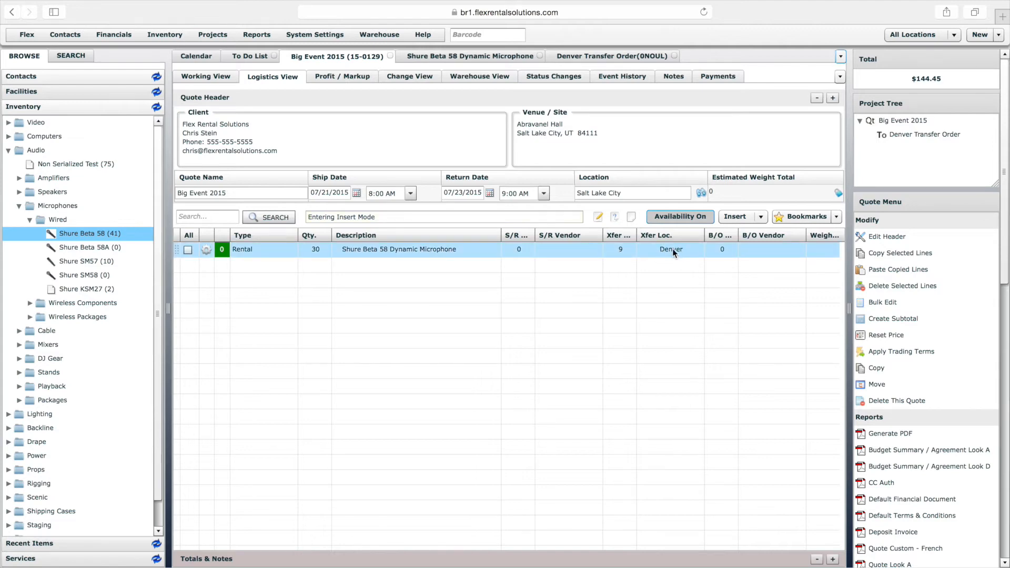
- Set the Shure Beta 58 quantity on the Denver Transfer Order to 12
click(616, 57)
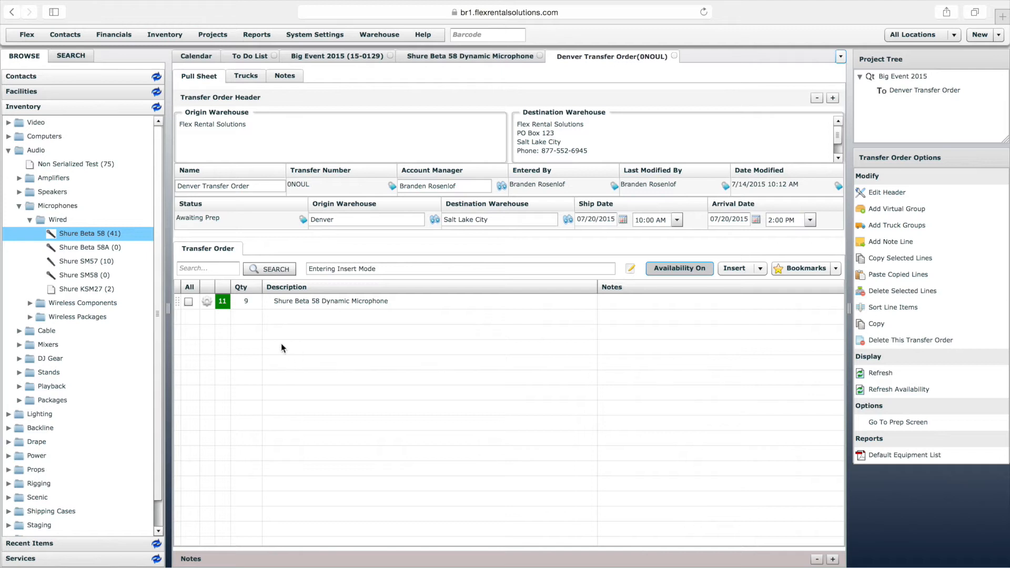
click(251, 304)
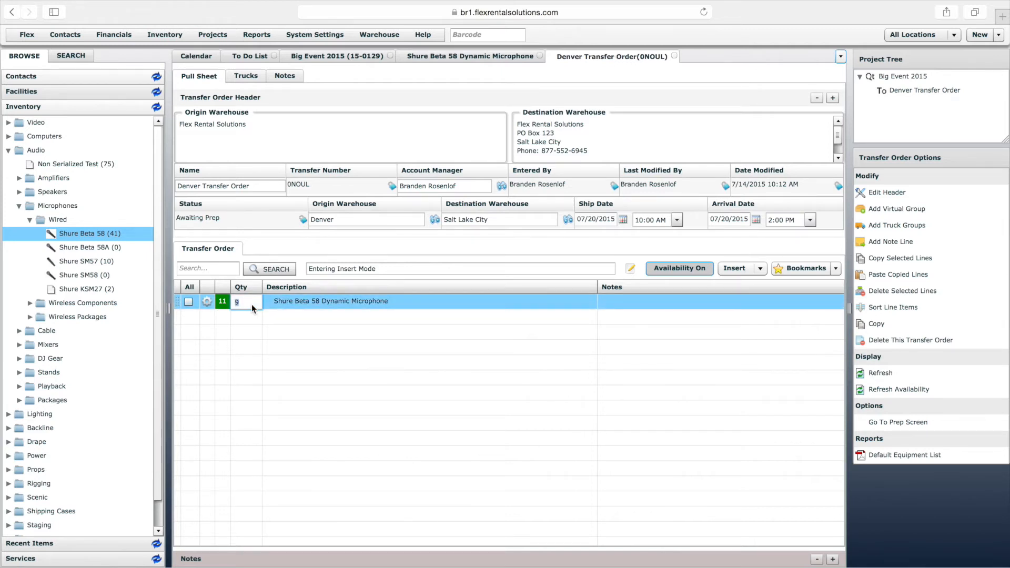
text(12)
key(Return)
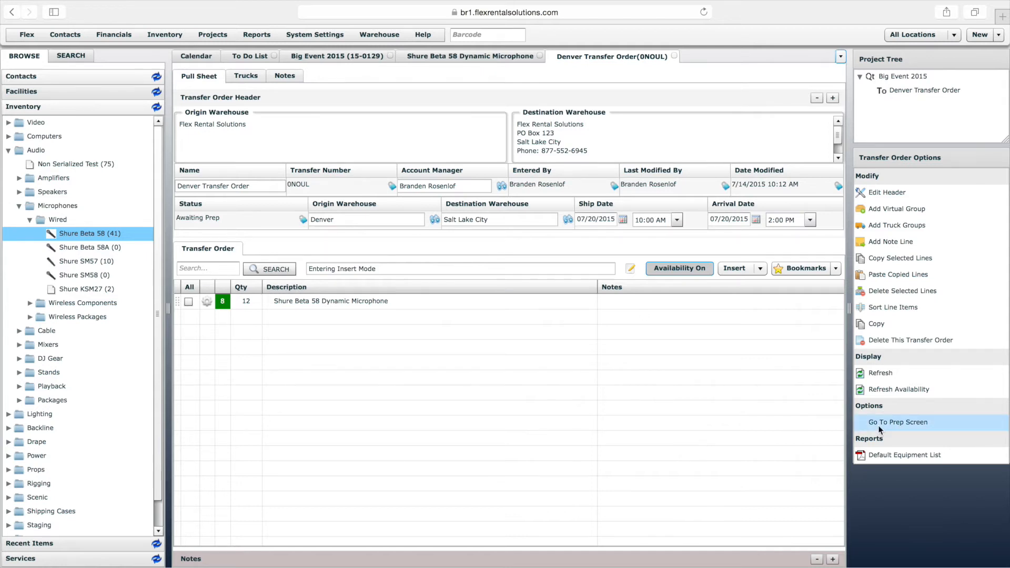
- Open the transfer order's prep screen, change its current location to the Denver warehouse and dismiss the location warning
click(914, 426)
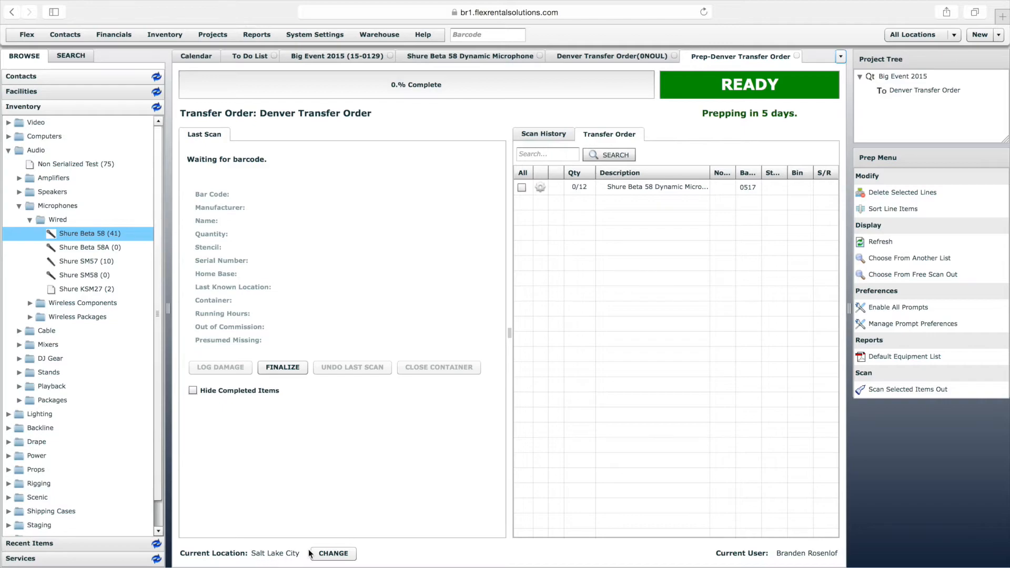
click(344, 555)
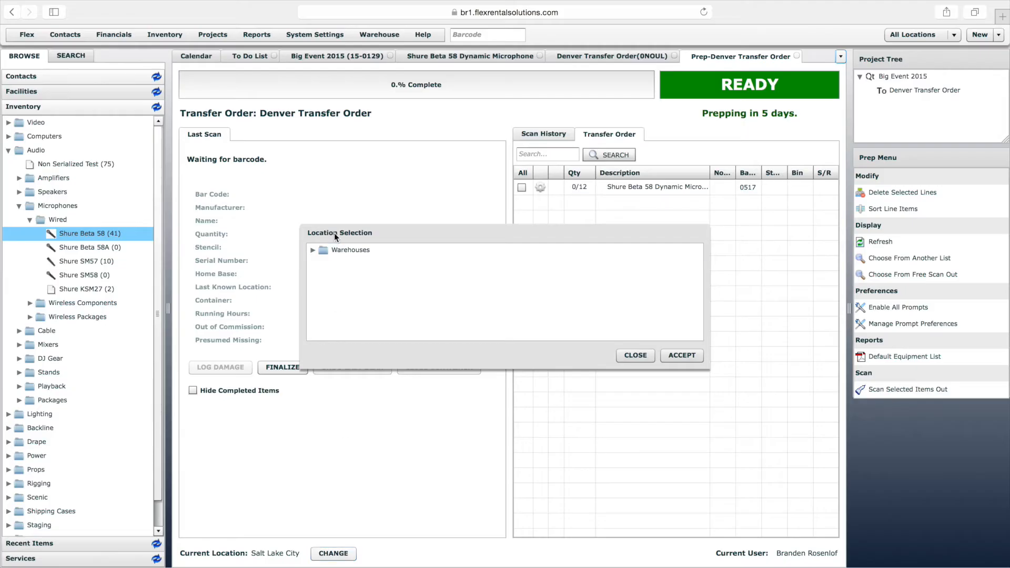
click(314, 250)
click(365, 264)
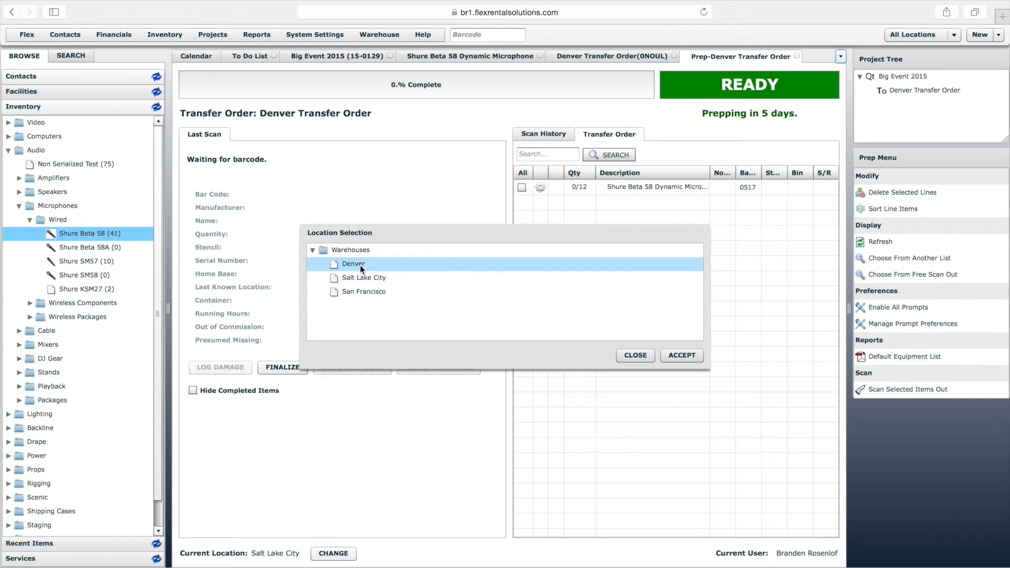
double_click(360, 264)
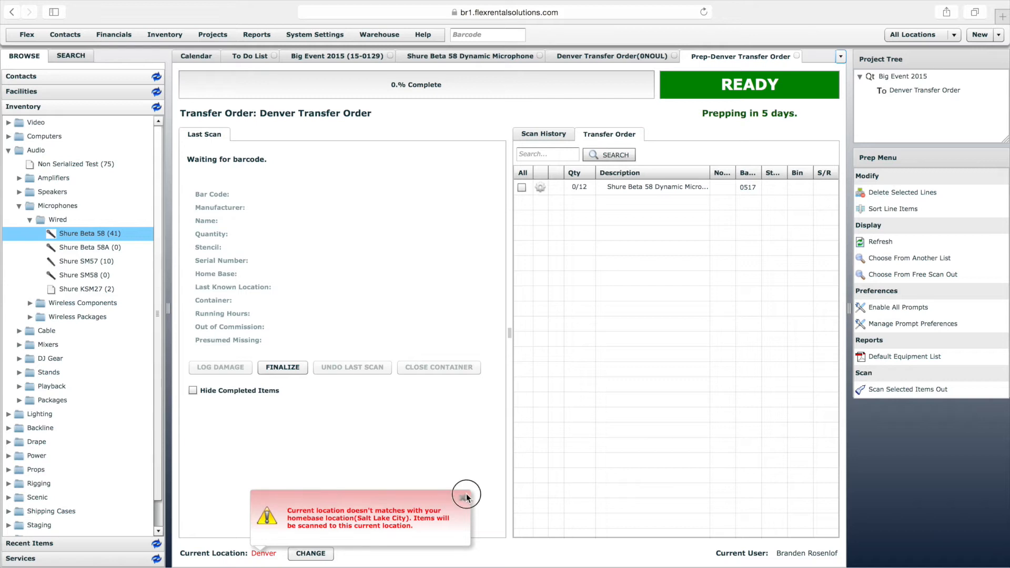
click(464, 496)
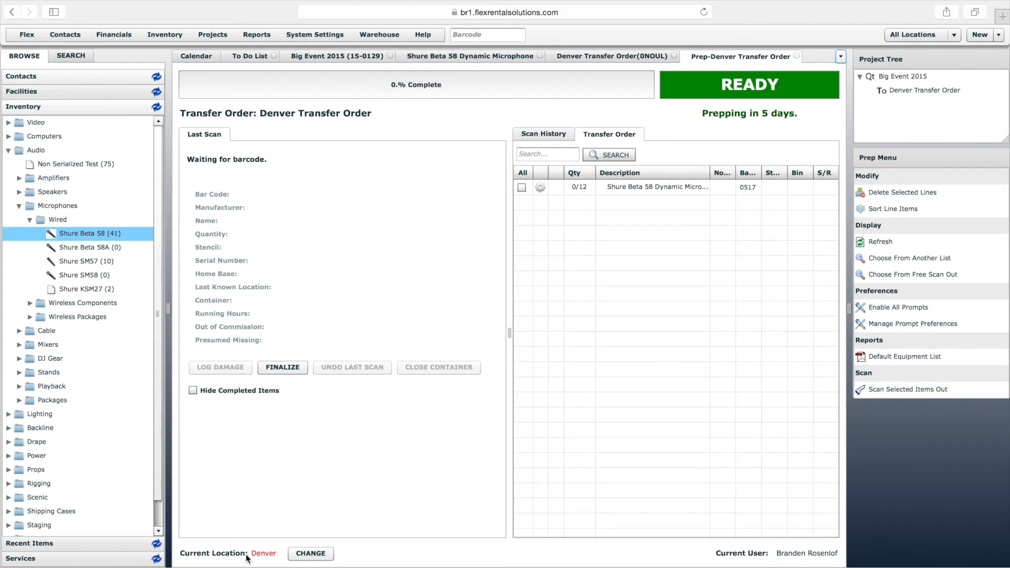
- Check the current user's home base and enabled locations in their employee contact's terms, and return to the prep screen
mouse_move(267, 556)
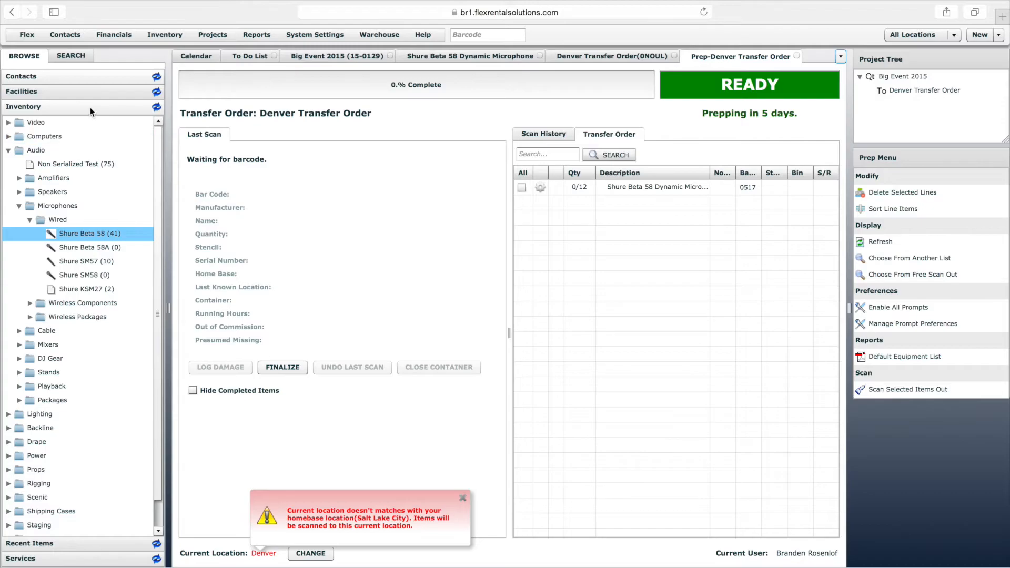
click(59, 73)
click(10, 108)
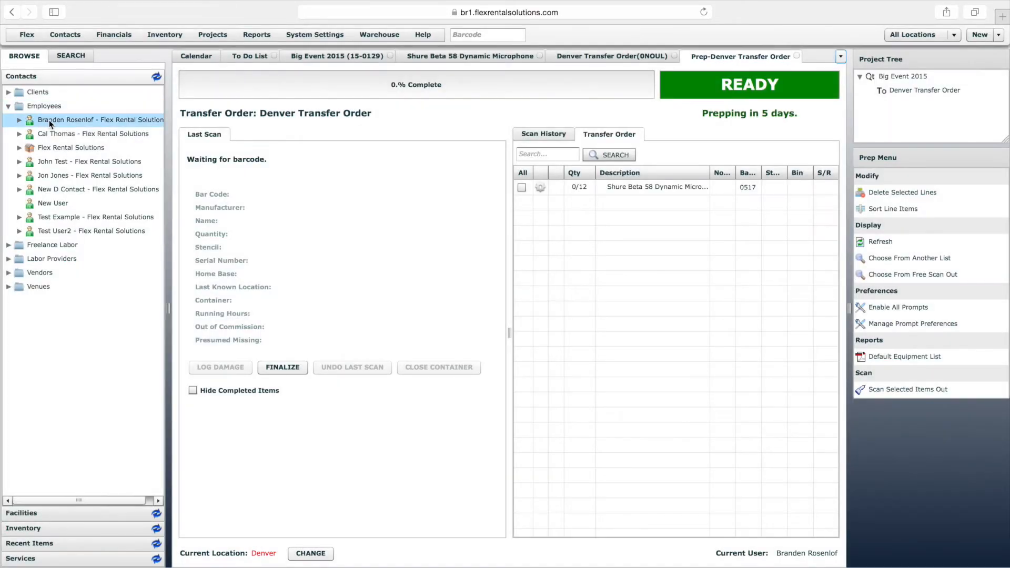
click(48, 120)
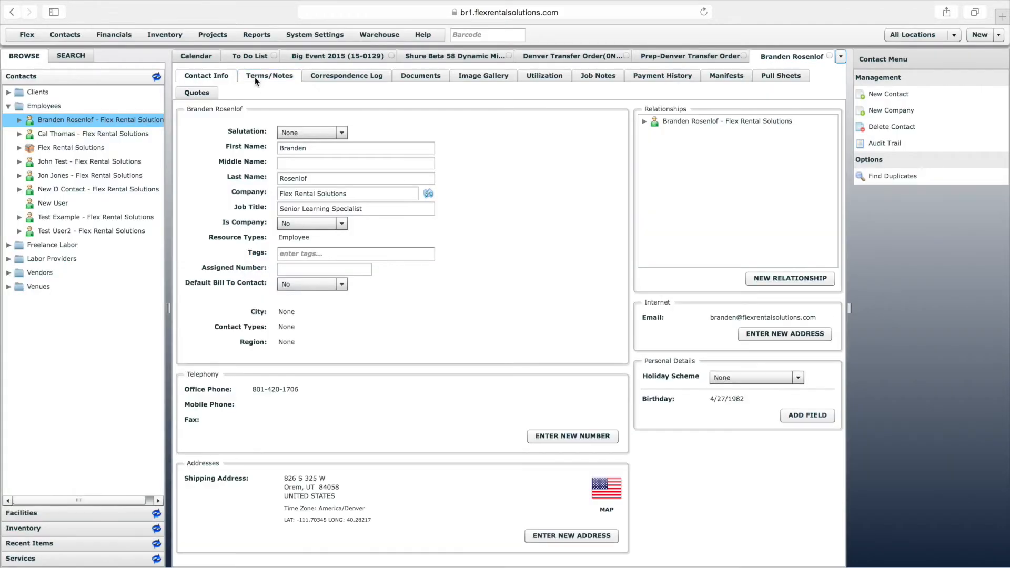
click(255, 78)
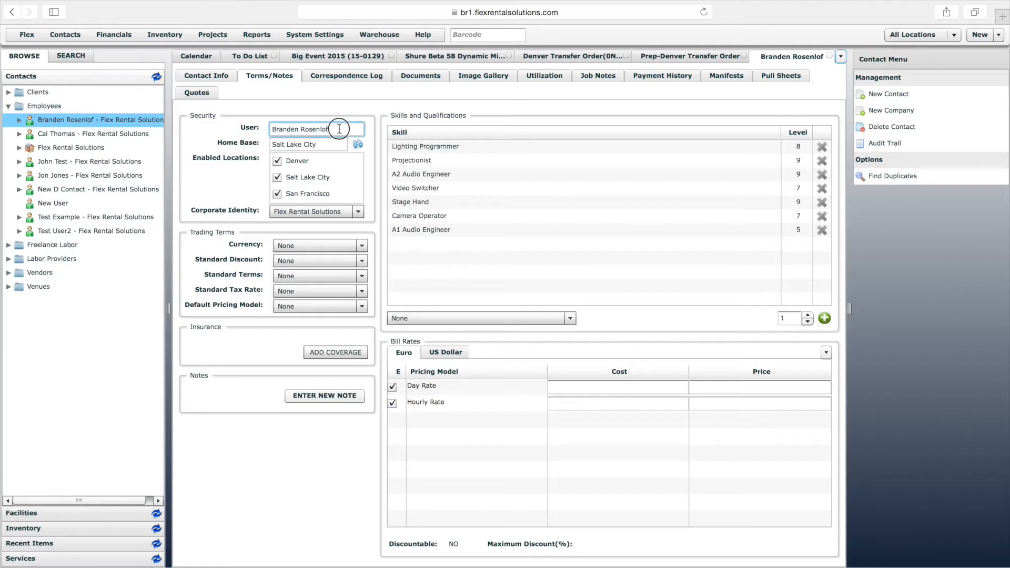
click(339, 129)
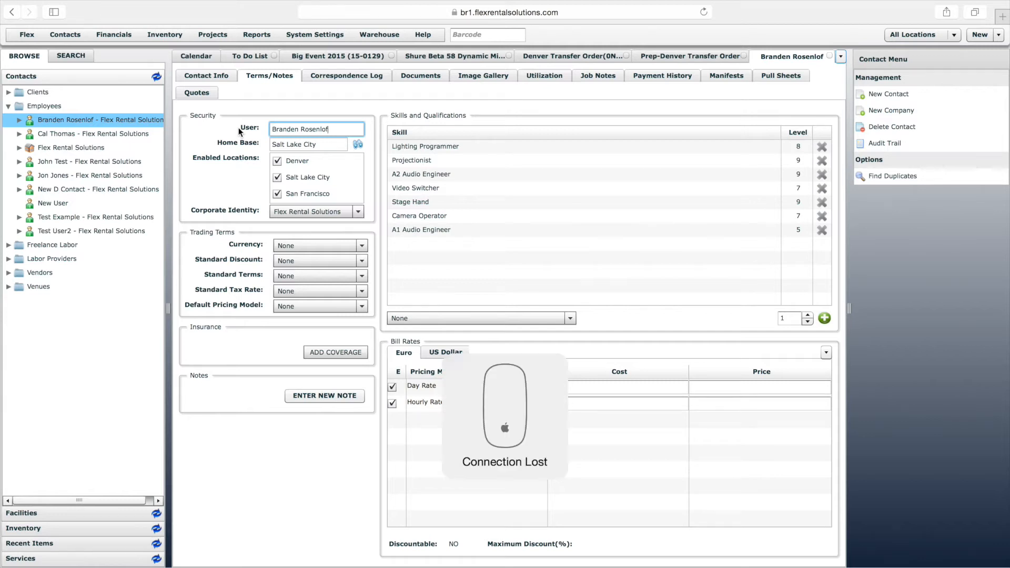
click(238, 128)
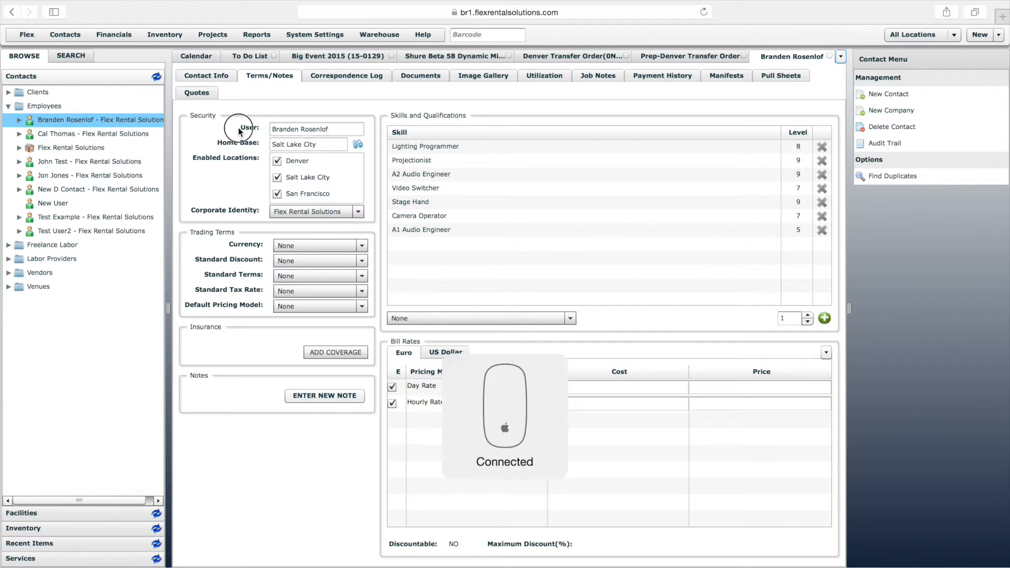
click(331, 147)
click(682, 56)
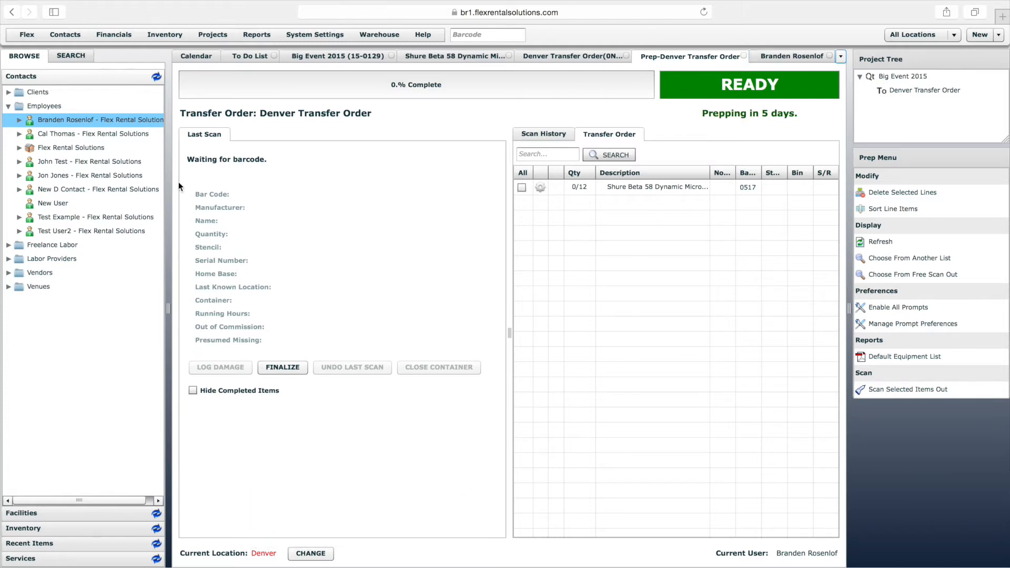
- Check the sales rep's home base and enabled locations in their employee contact's terms, and close both employee contacts
click(56, 137)
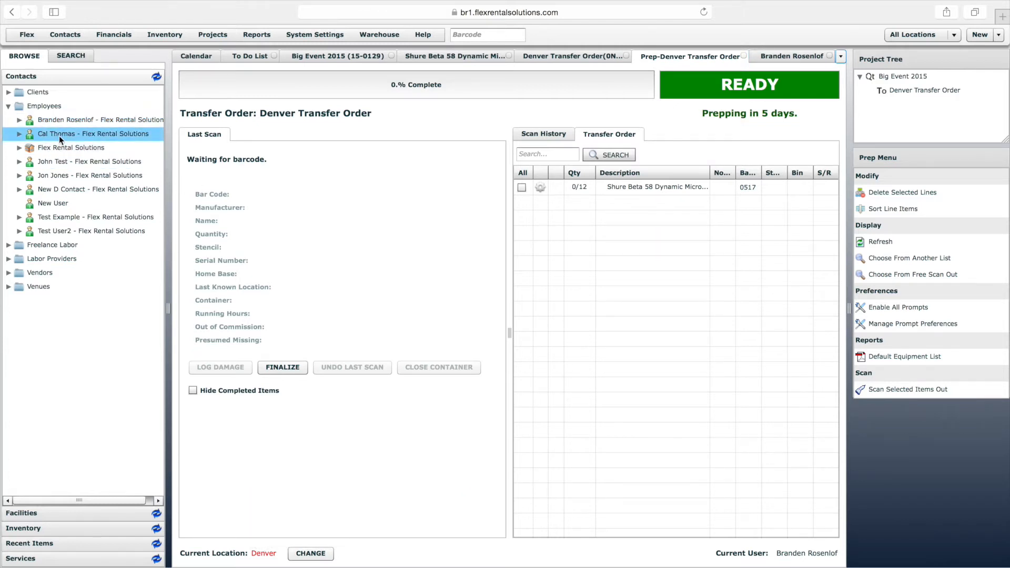
double_click(59, 136)
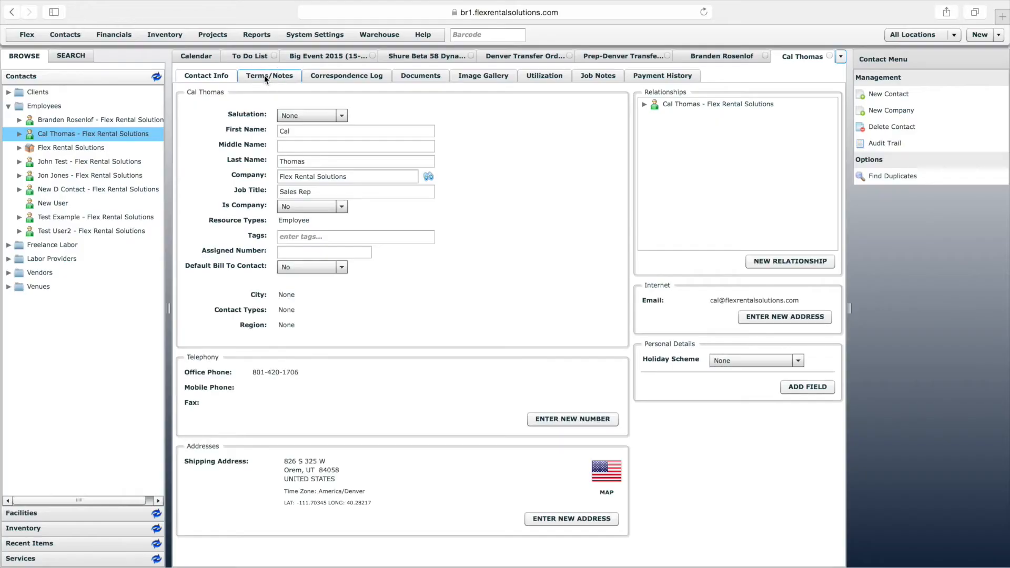
click(264, 75)
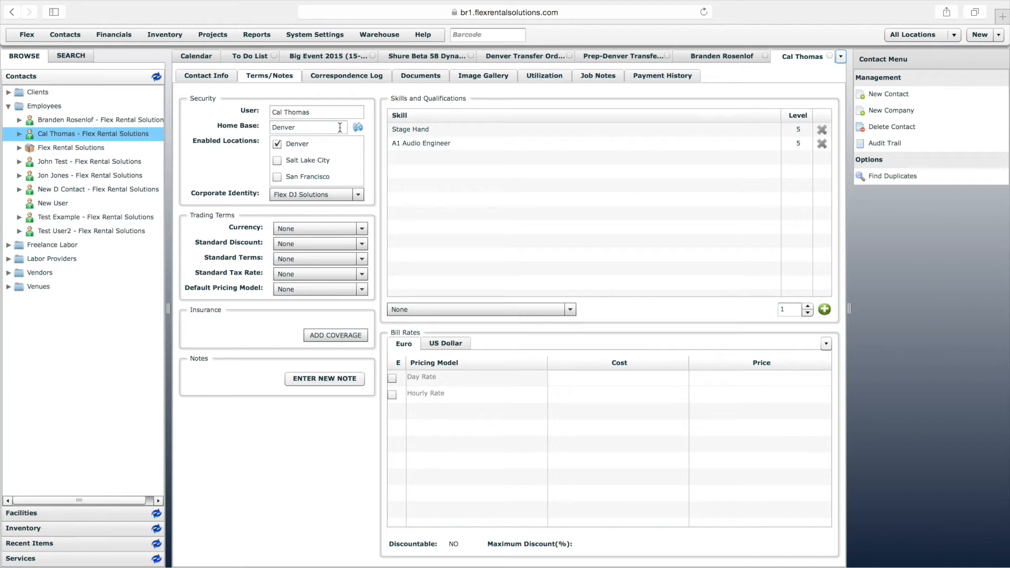
click(830, 56)
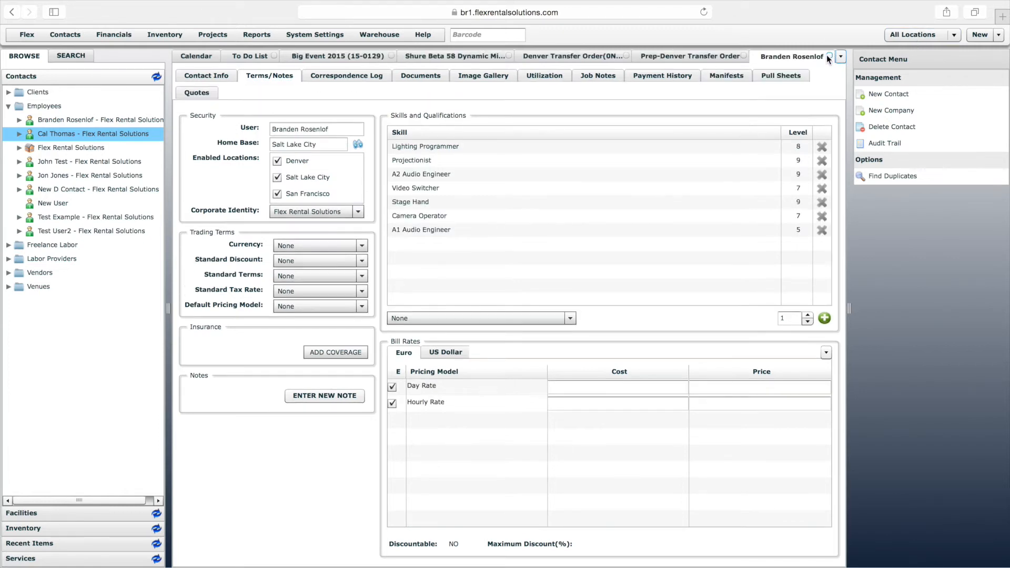
click(830, 55)
- Compare the Denver Transfer Order's origin warehouse with the current location and its warning on the prep screen
click(602, 57)
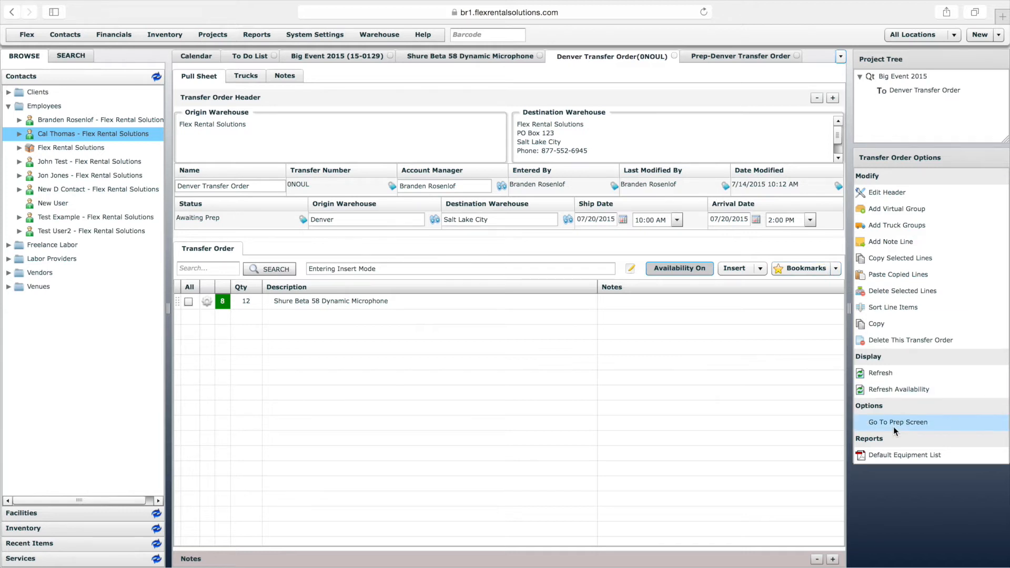
click(721, 55)
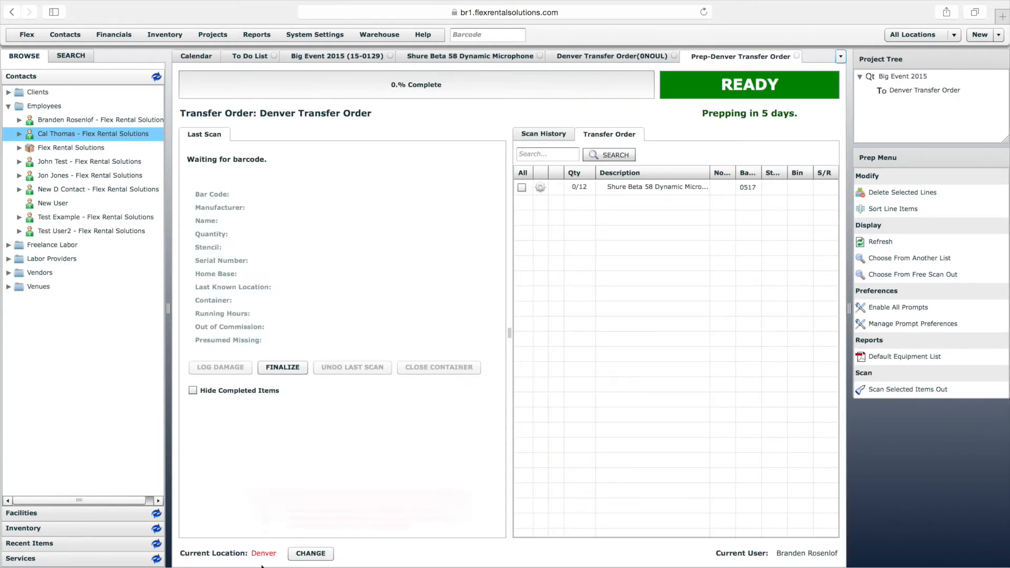
mouse_move(265, 559)
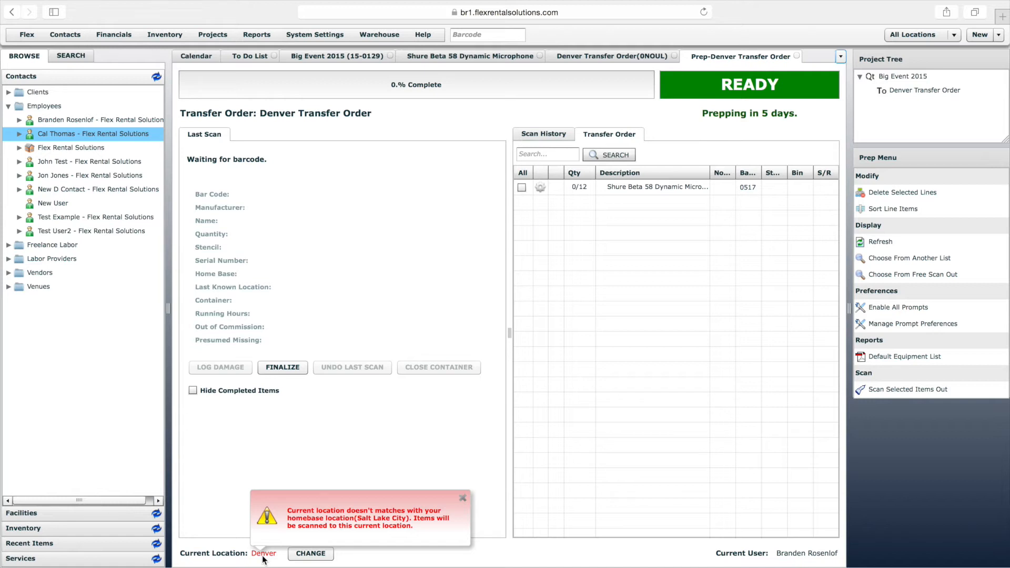
click(597, 60)
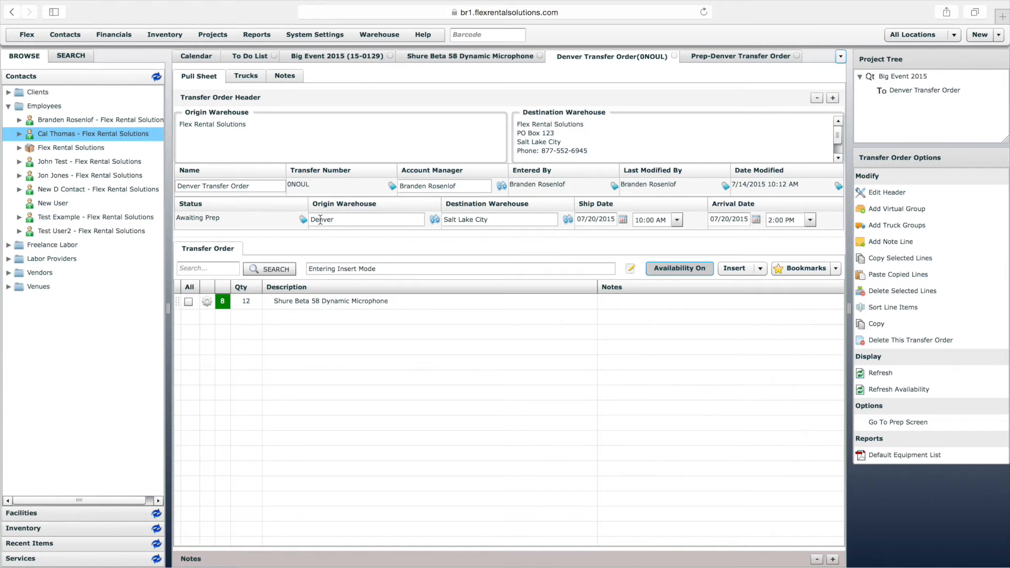
click(721, 56)
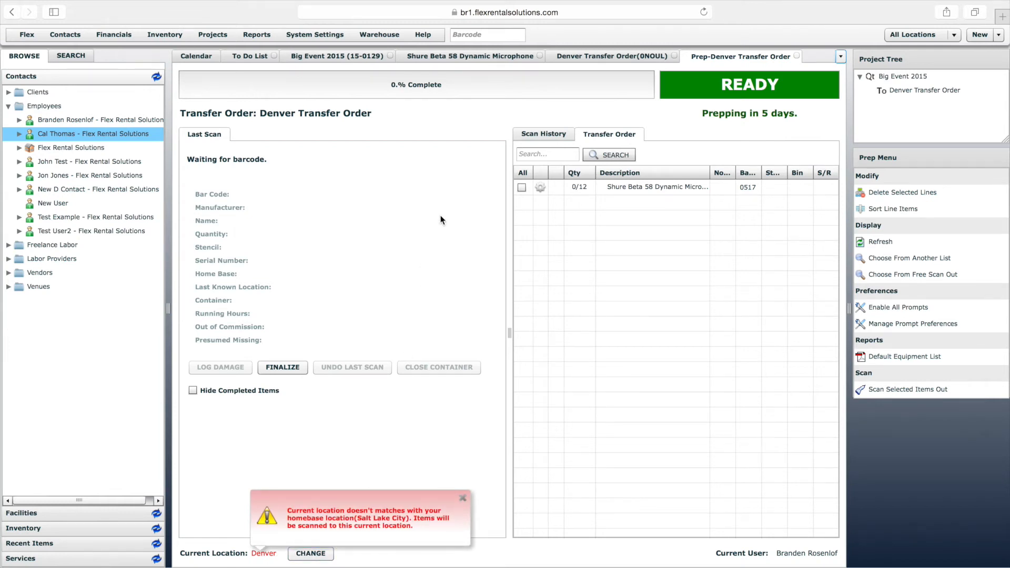
- Close the transfer order, prep and microphone records, and reopen the Denver Transfer Order's prep from the warehouse's list of transfer orders to prep
click(798, 55)
click(675, 56)
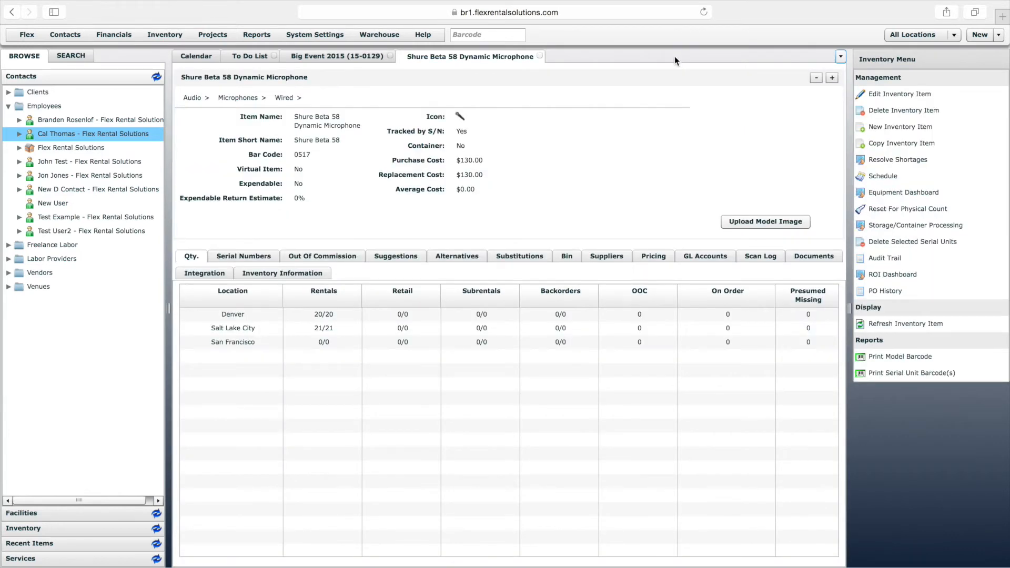
click(540, 55)
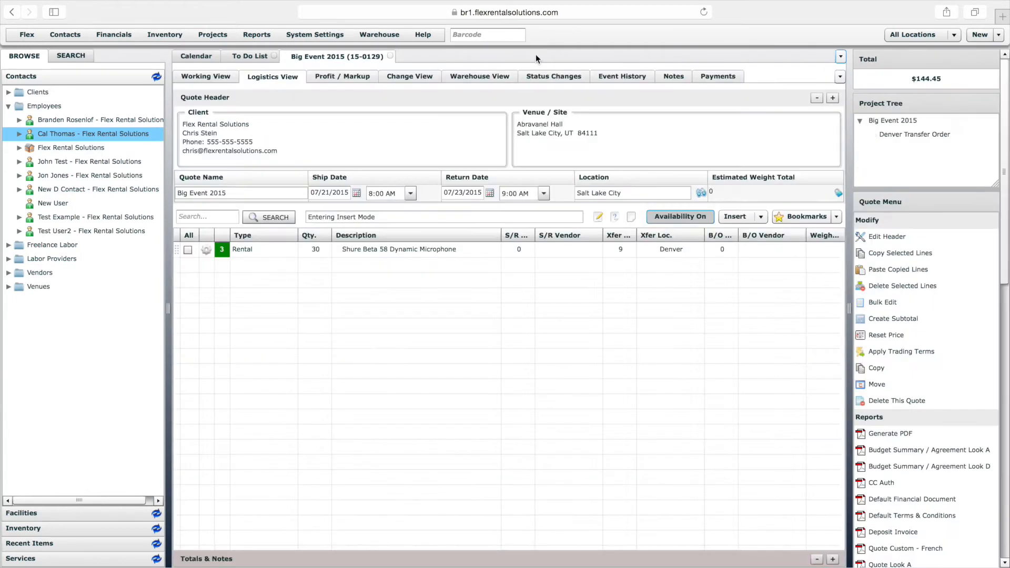
click(369, 34)
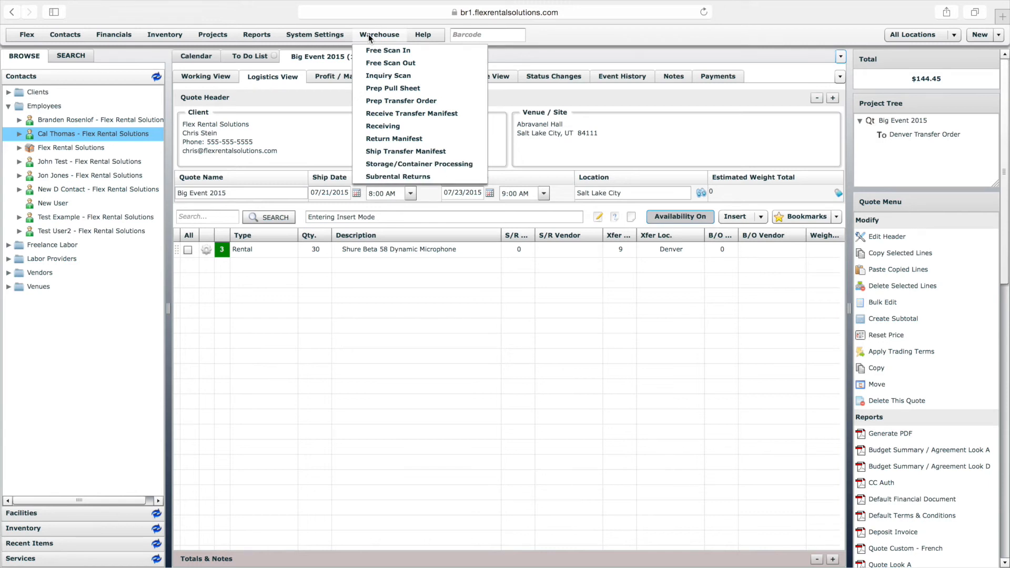
click(389, 101)
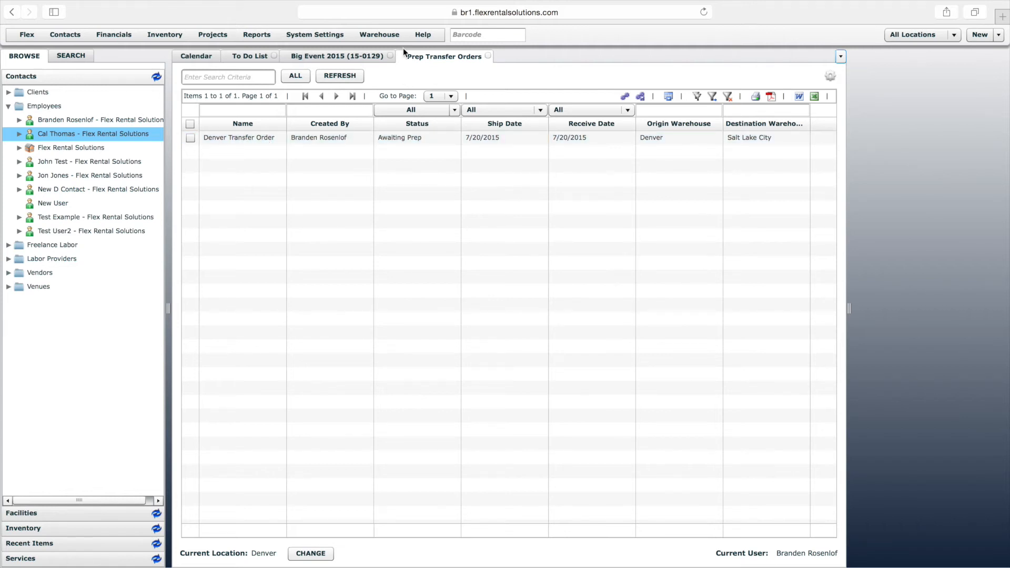
click(370, 36)
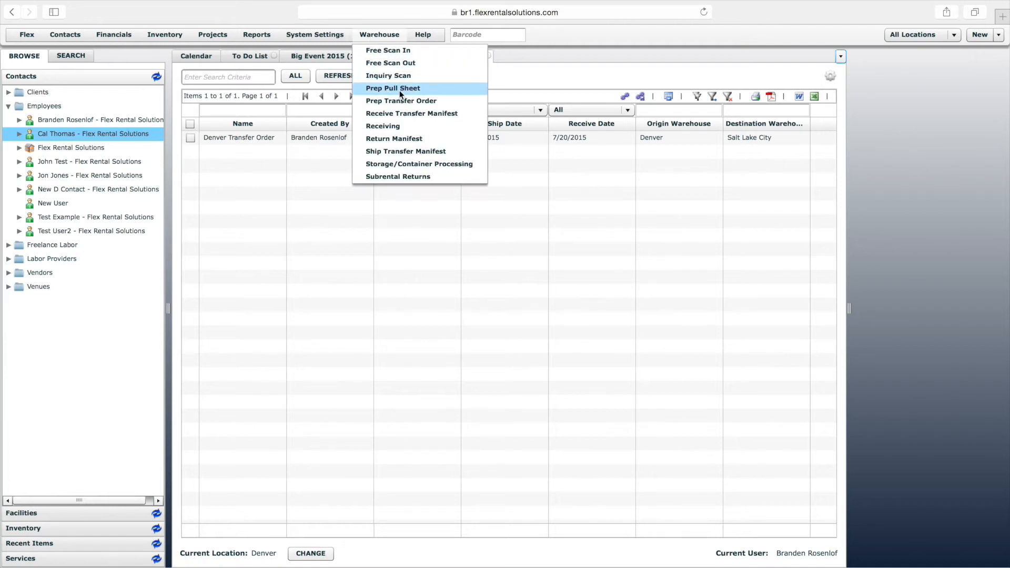
click(397, 102)
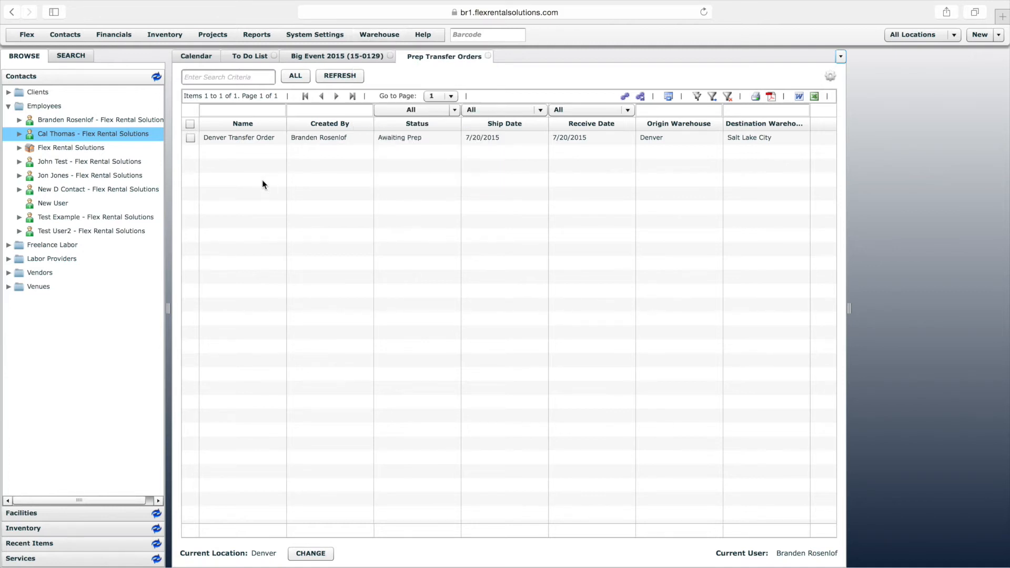
double_click(246, 138)
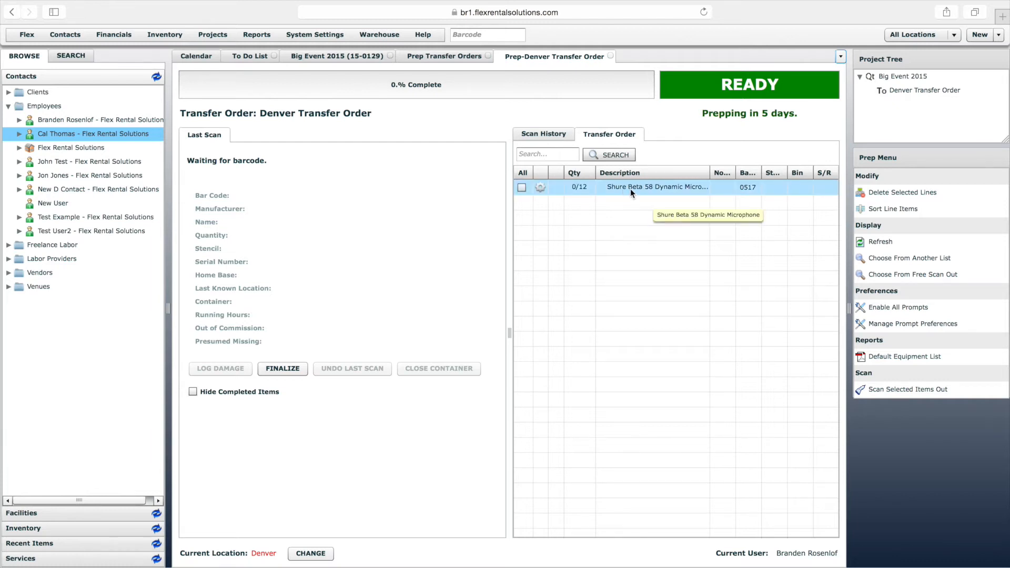
- Prep the Shure Beta 58 line with serial units 00518 through 00529 and finalize the Denver Transfer Order
drag(762, 173, 772, 172)
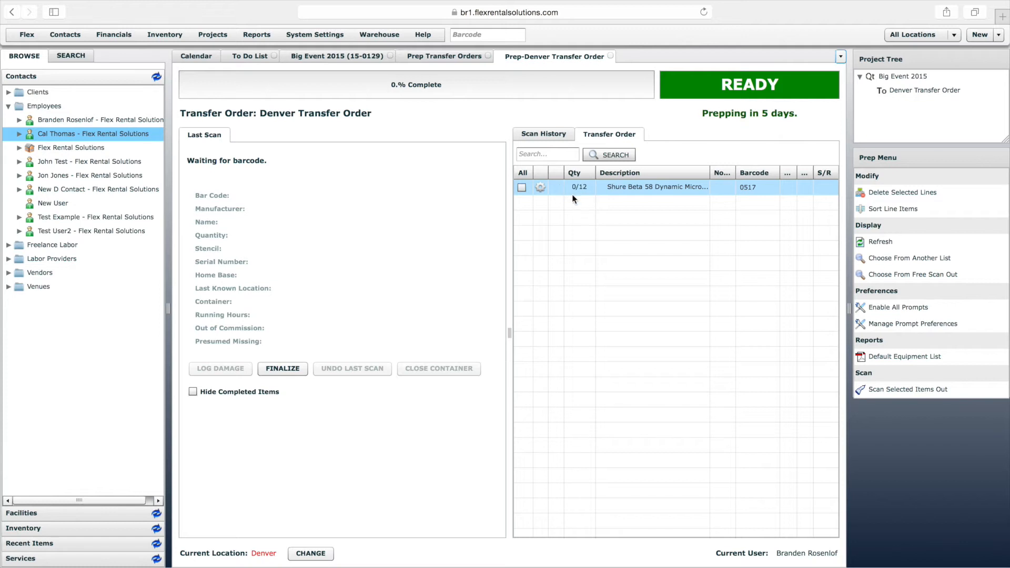
double_click(646, 187)
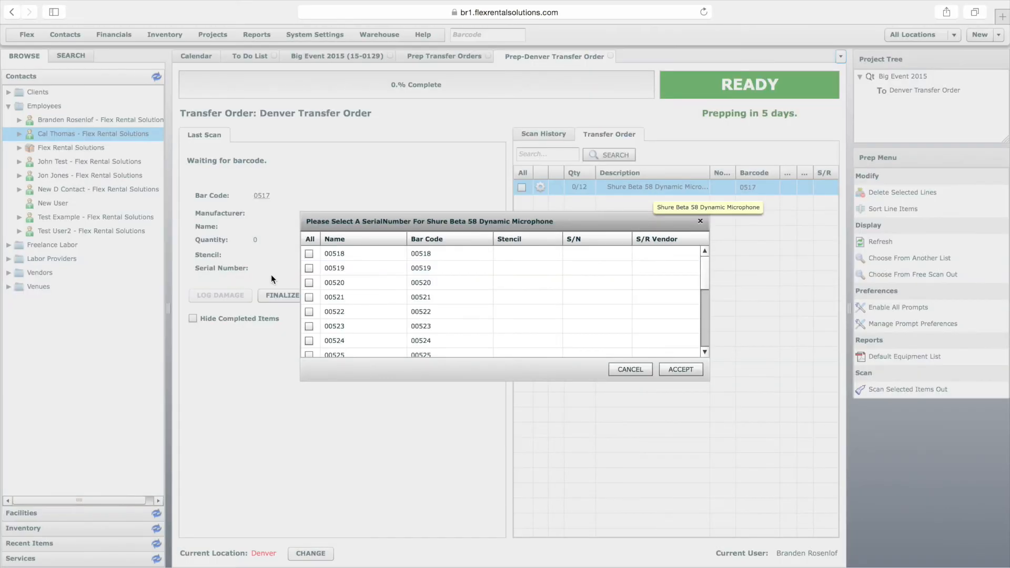
click(310, 254)
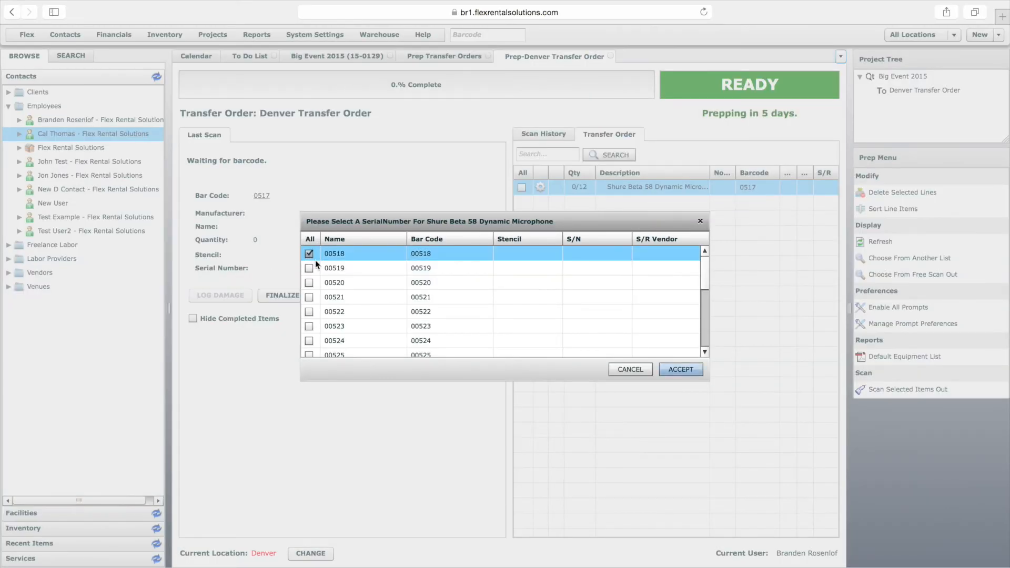
click(309, 268)
click(309, 283)
click(309, 297)
click(309, 312)
click(309, 327)
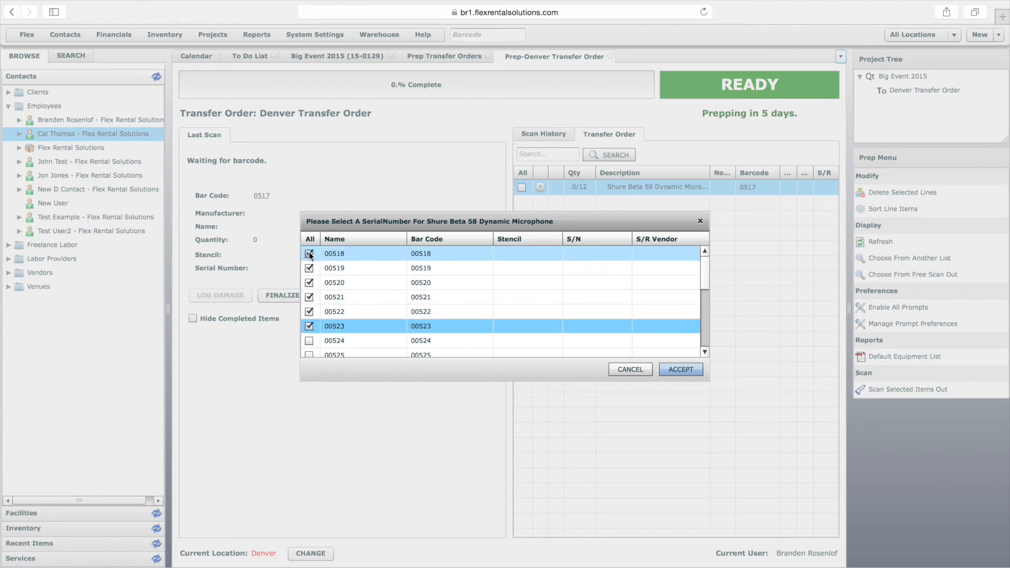
click(309, 342)
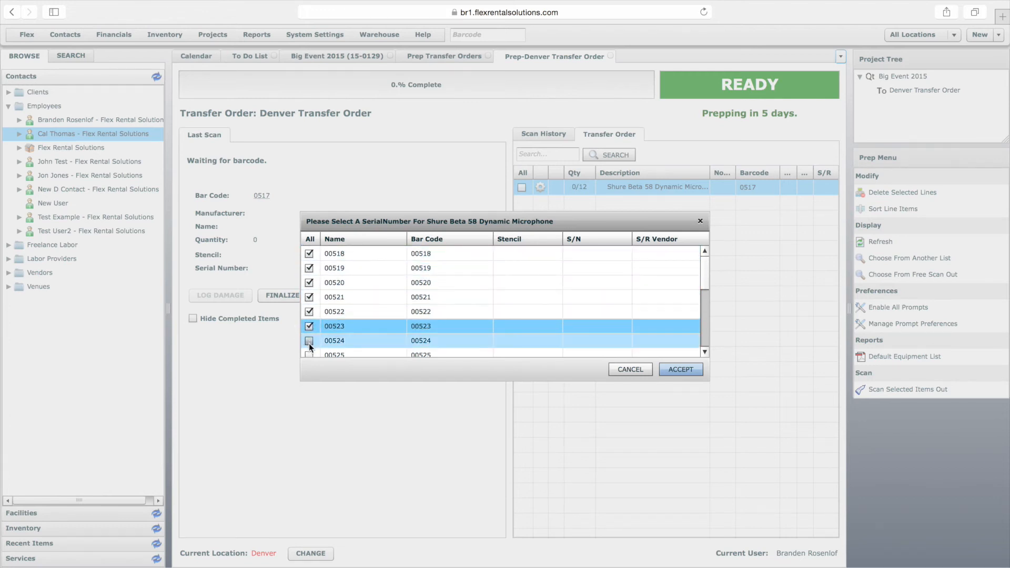
click(310, 355)
drag(705, 274, 706, 308)
click(316, 268)
click(309, 283)
click(308, 297)
click(310, 311)
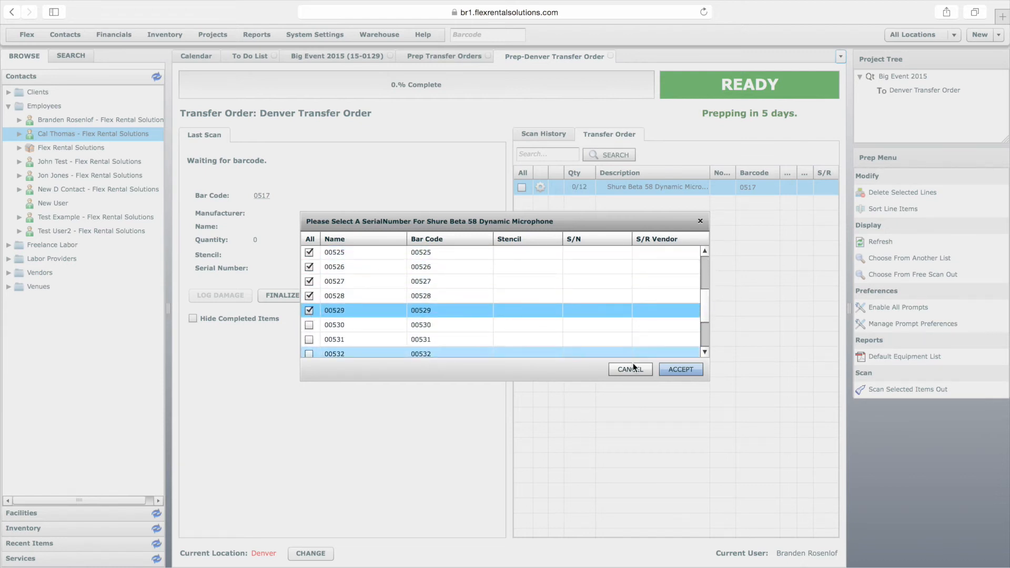
click(681, 369)
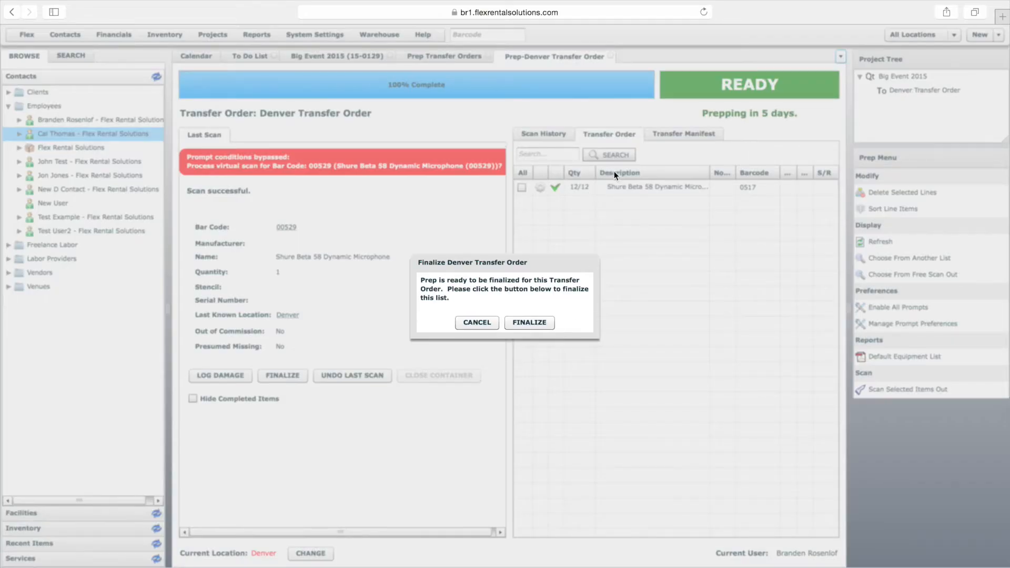
click(528, 323)
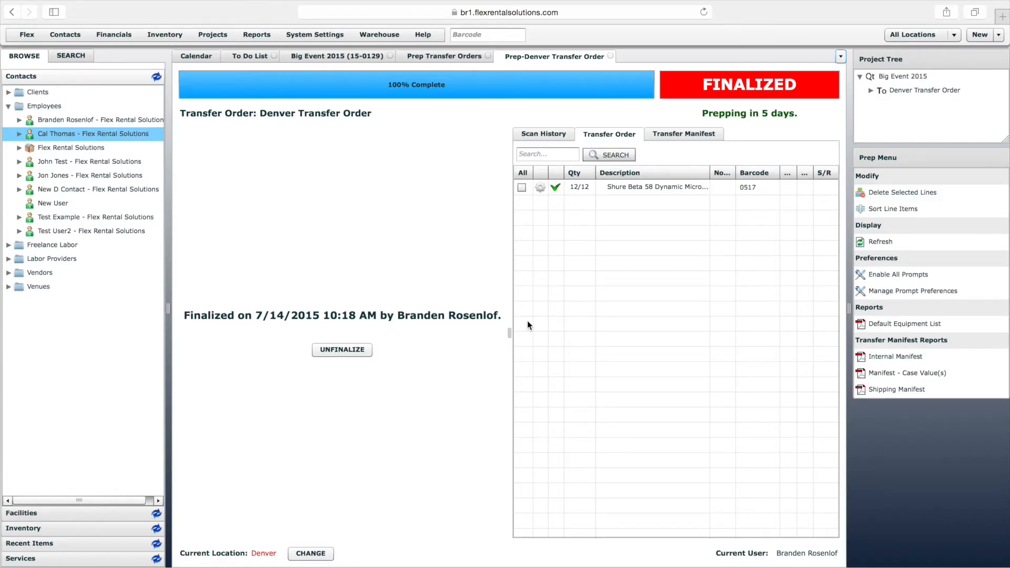
- Check the Shure Beta 58's quantities per location and its serial units' current locations in the wired microphone inventory, and close the item
click(67, 529)
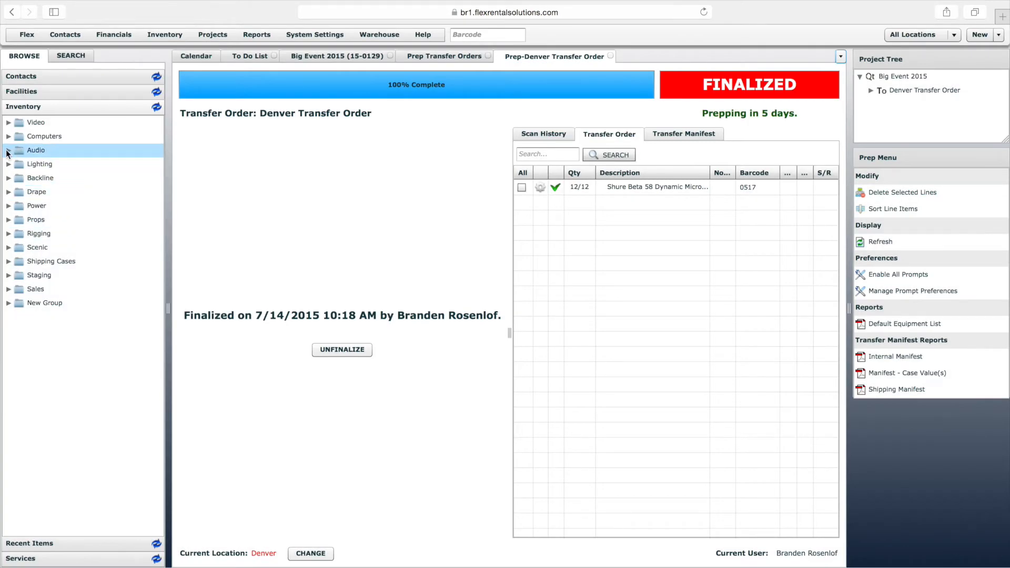
click(7, 151)
click(18, 206)
click(30, 221)
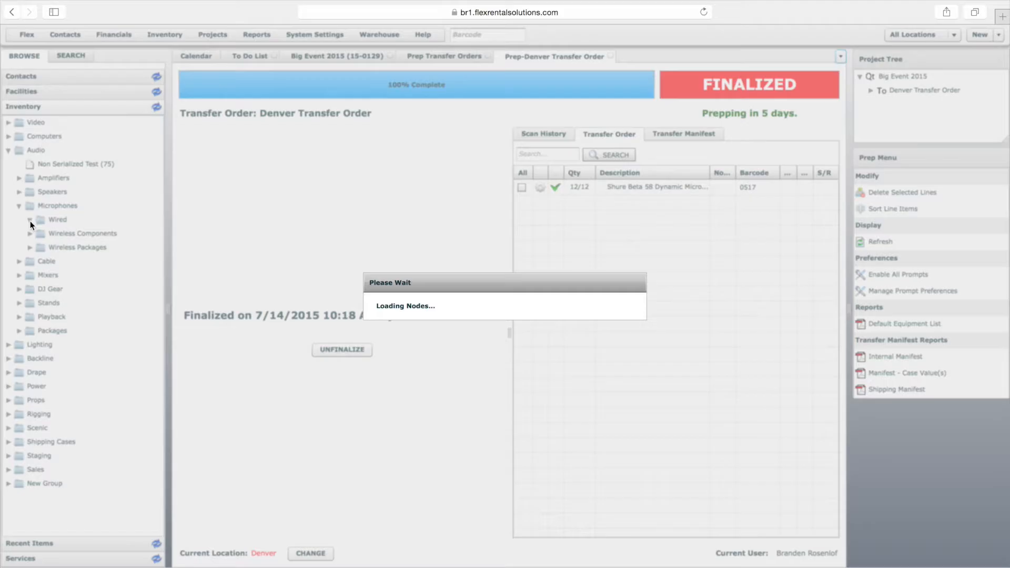
click(82, 234)
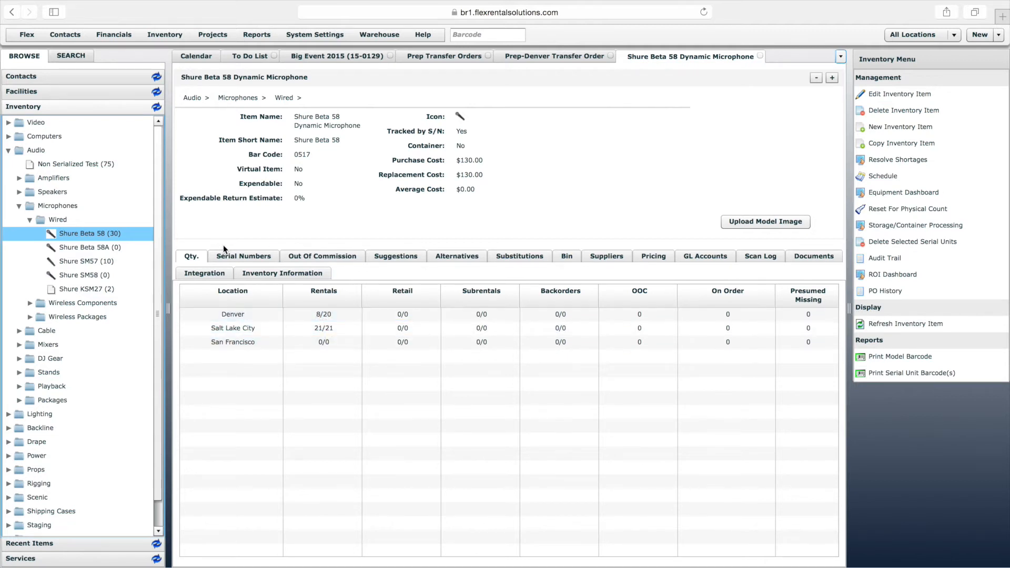
click(243, 255)
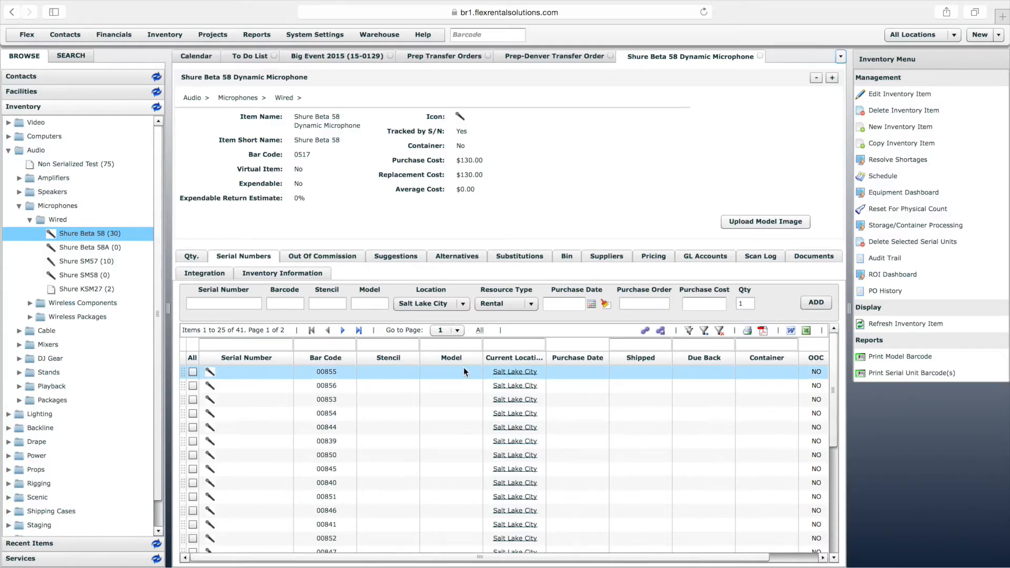
drag(834, 390, 834, 496)
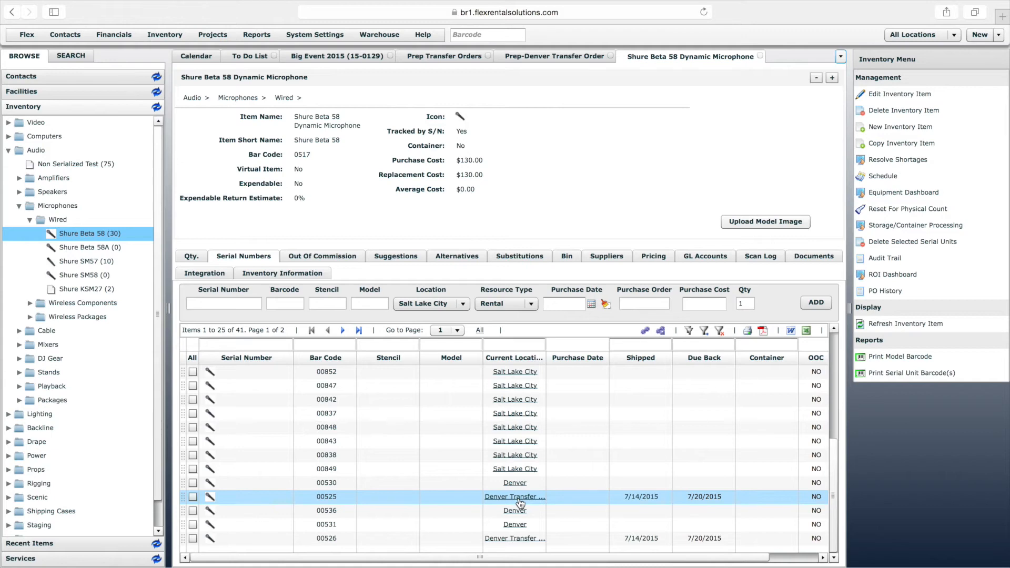
click(760, 56)
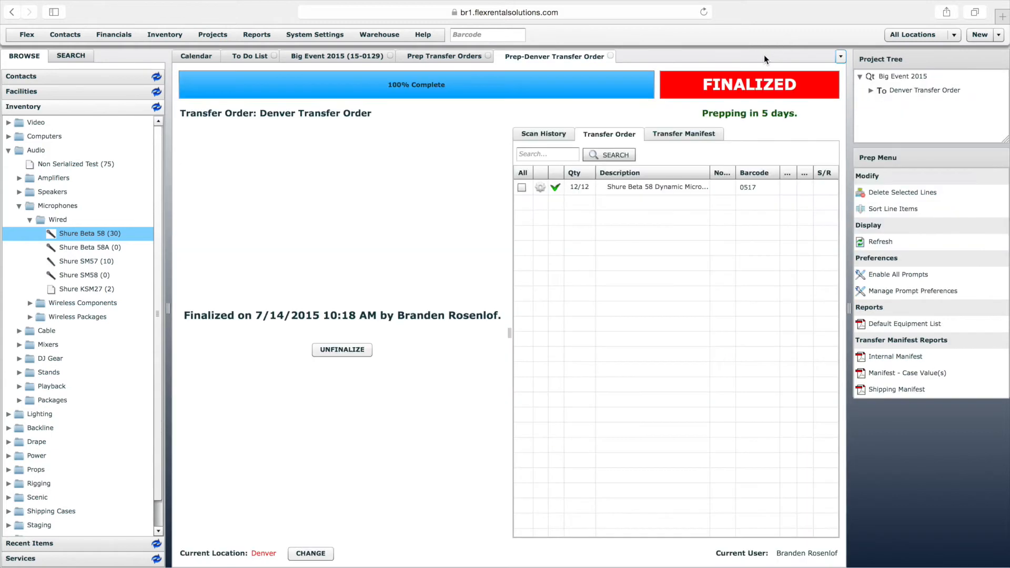
- Close the finalized prep, reopen it from the Prep Transfer Orders list to review its status, and close it again
click(611, 56)
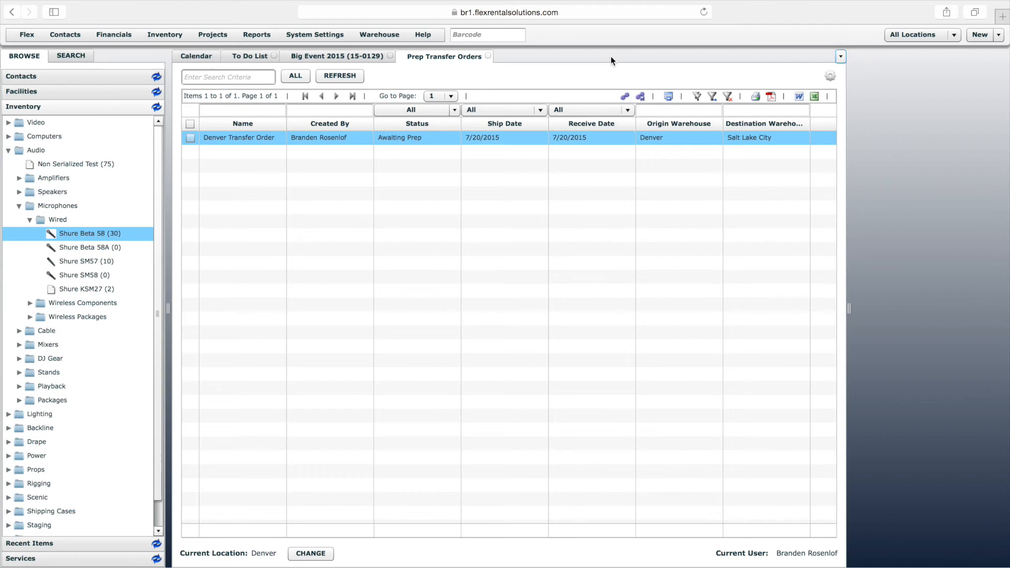
double_click(249, 138)
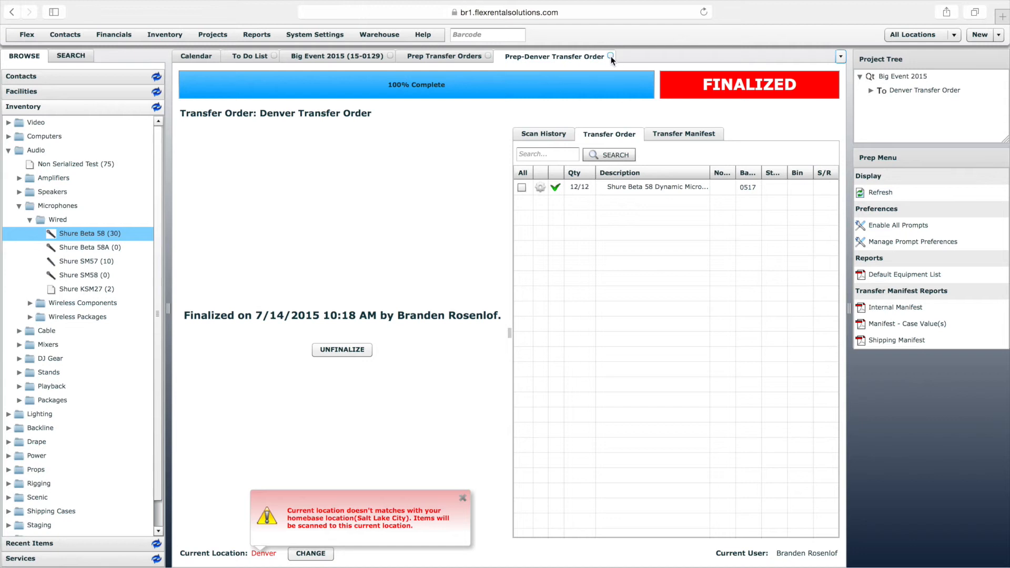
click(610, 56)
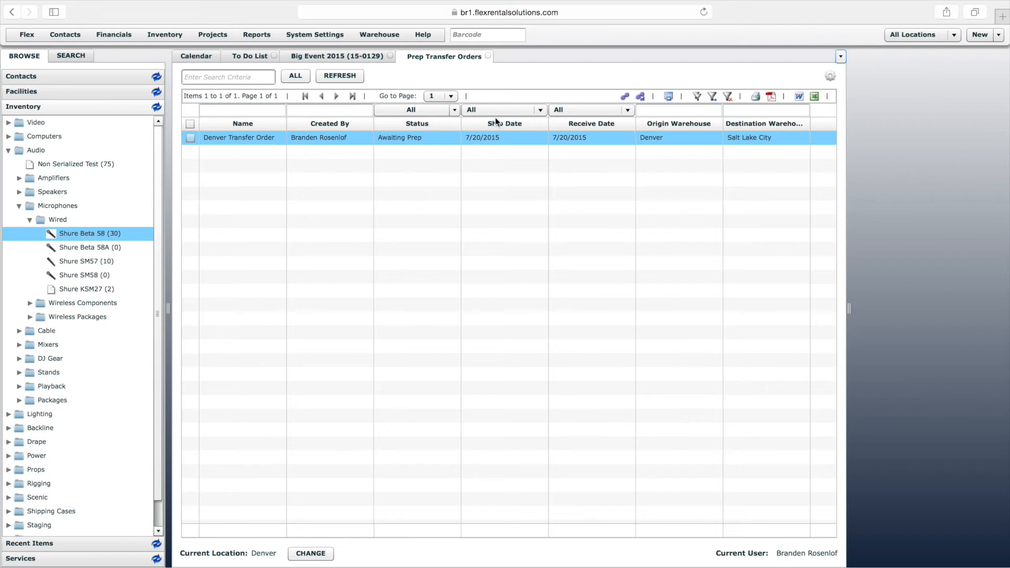
- Close the Prep Transfer Orders list and open the warehouse's Receive Transfer Manifest list
click(489, 57)
click(401, 34)
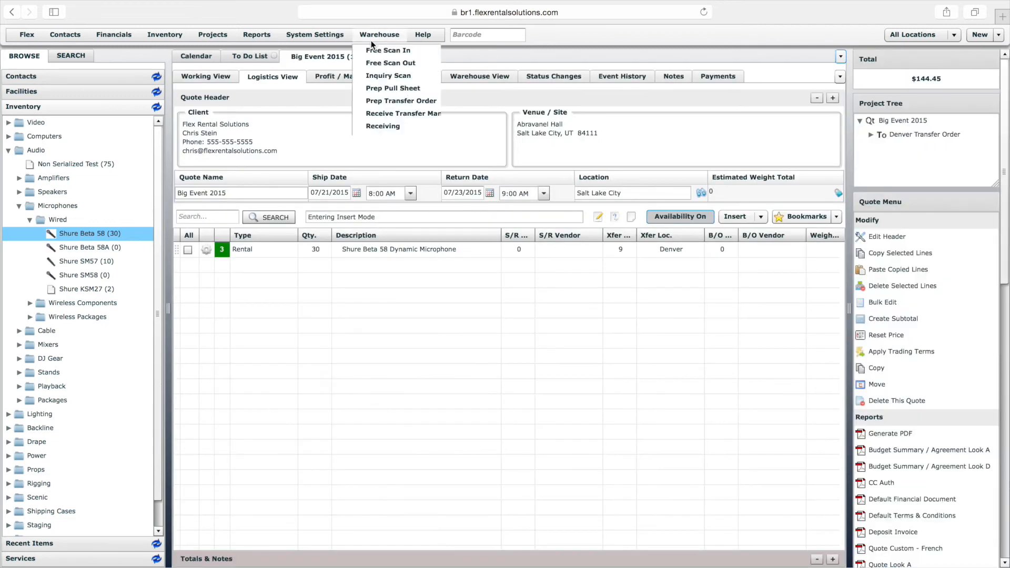
click(411, 114)
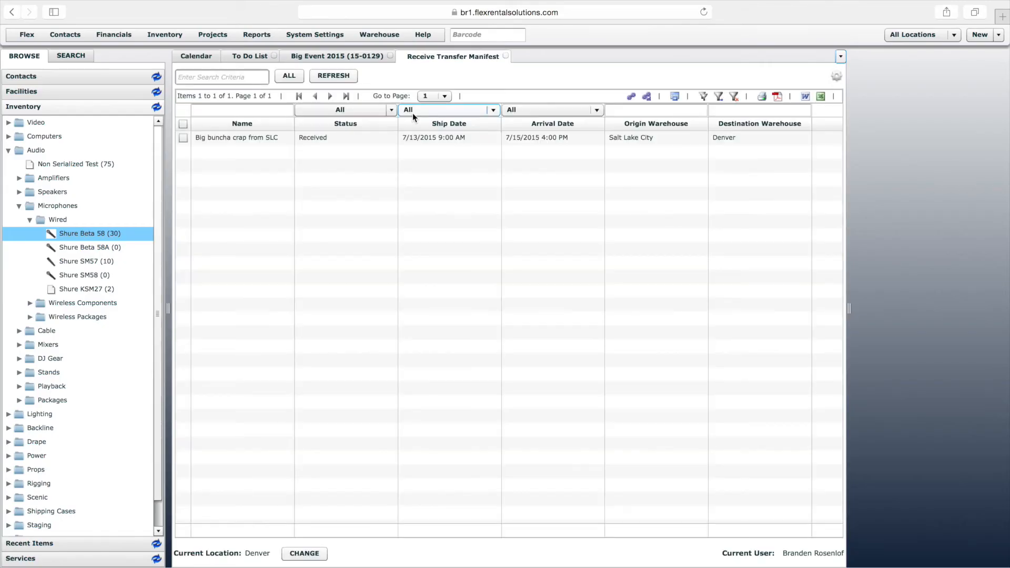
- List all transfer manifests and open the prepped Denver Transfer Order shipping 7/20/2015 from Denver to Salt Lake City
click(296, 77)
click(269, 153)
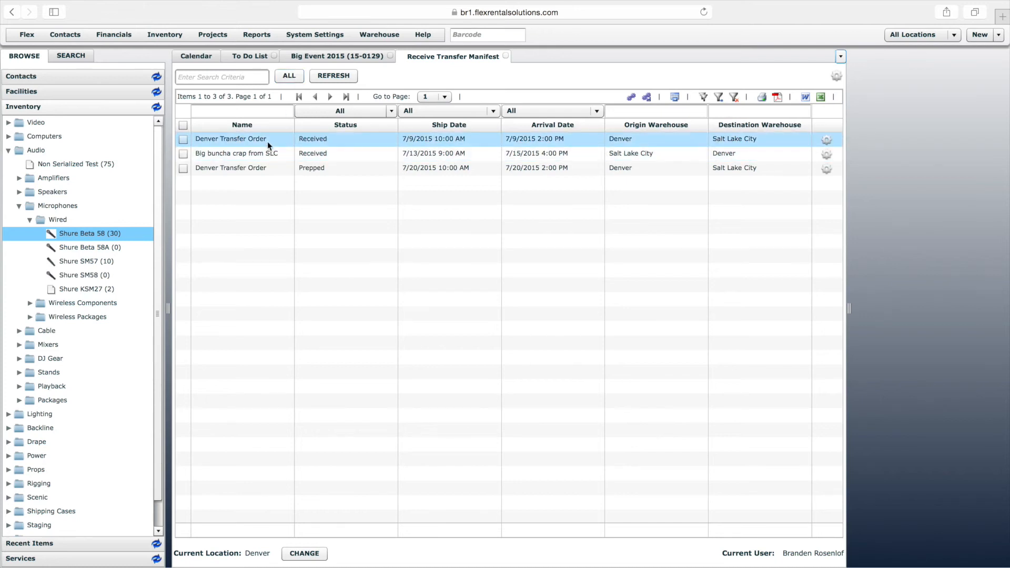
click(256, 166)
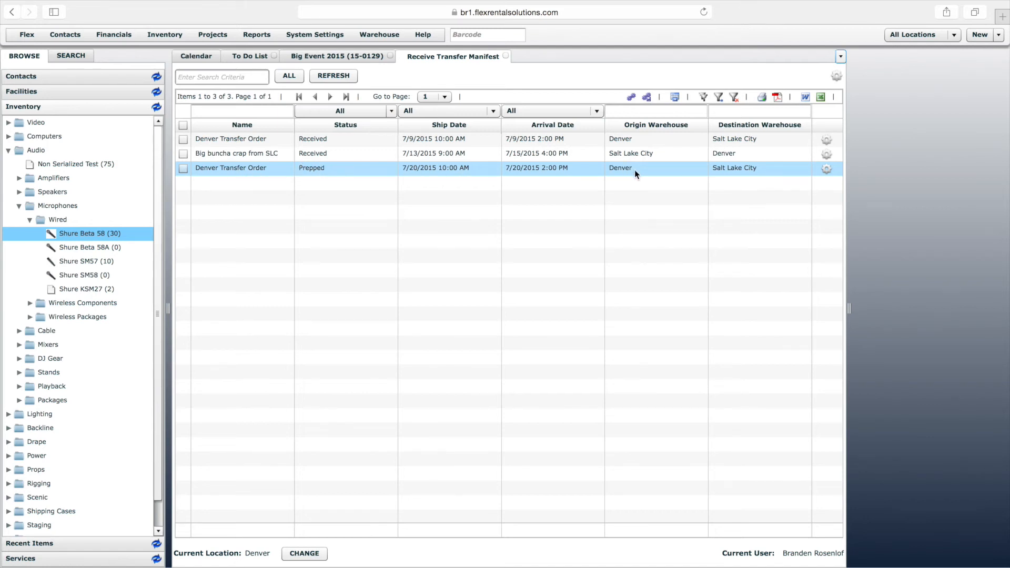
double_click(205, 171)
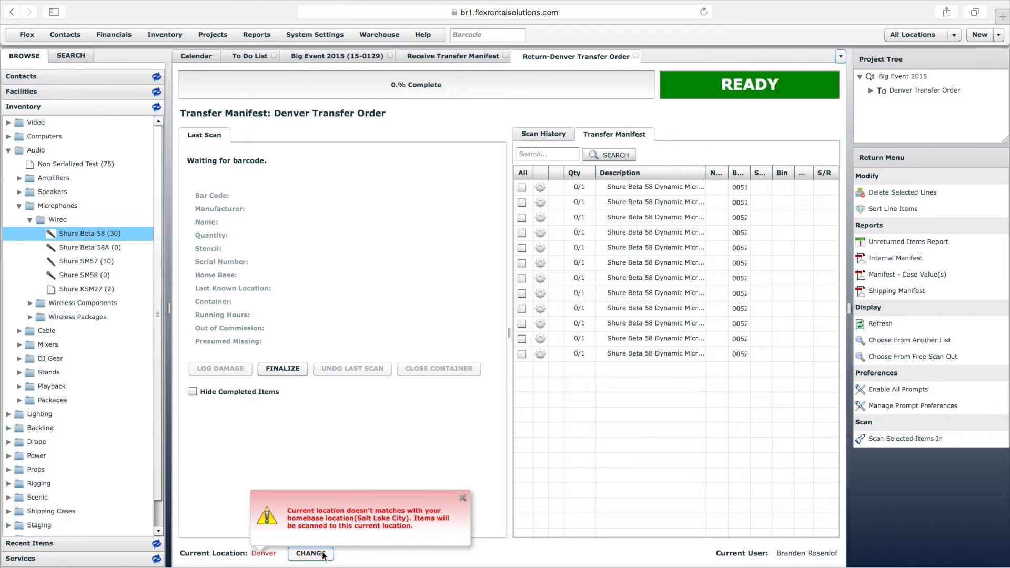
- Change the current scanning location to the Salt Lake City warehouse
click(311, 553)
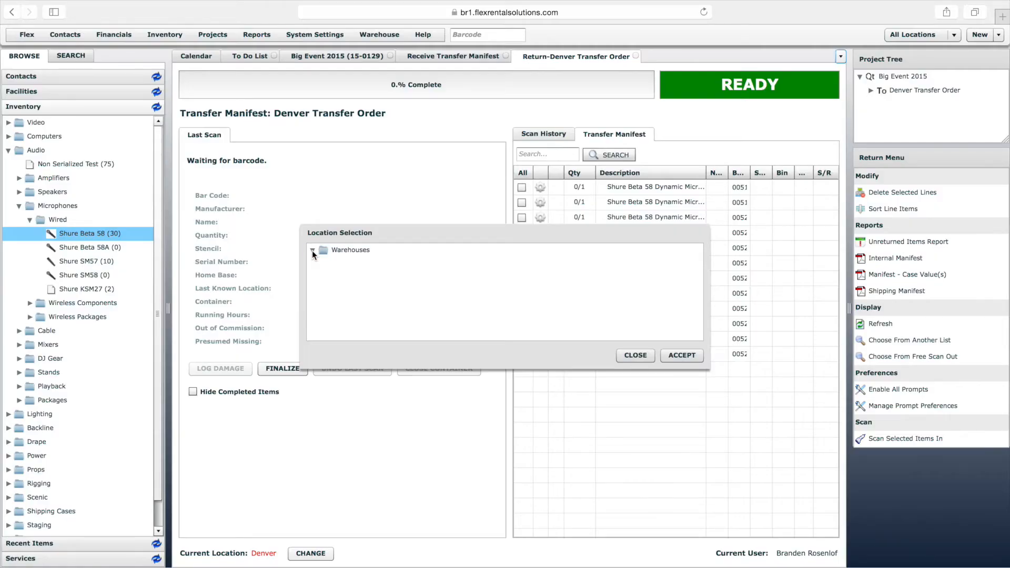
click(311, 250)
double_click(365, 276)
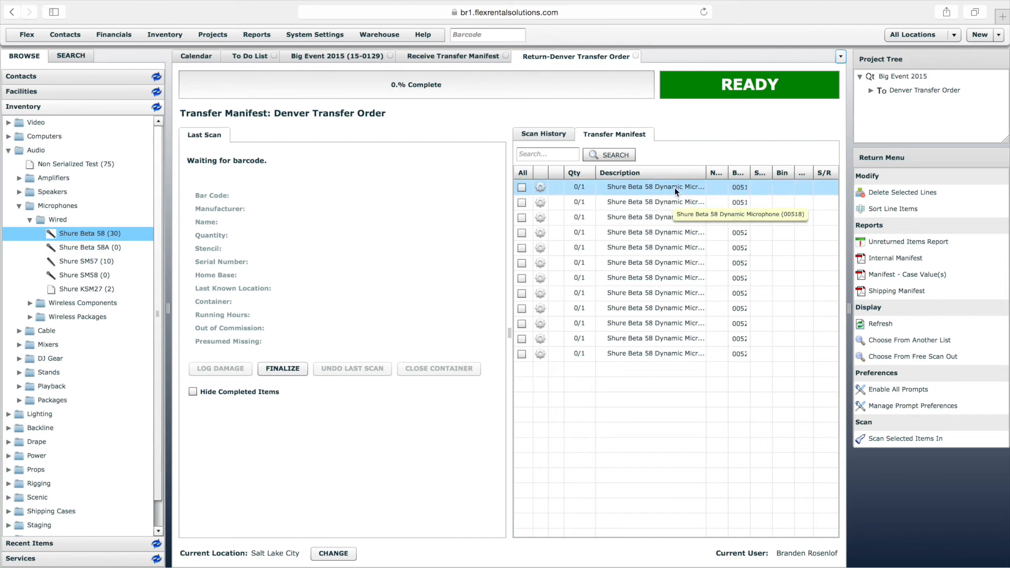
- Scan in all Shure Beta 58 units on the Denver Transfer Order manifest and finalize the receipt
click(521, 173)
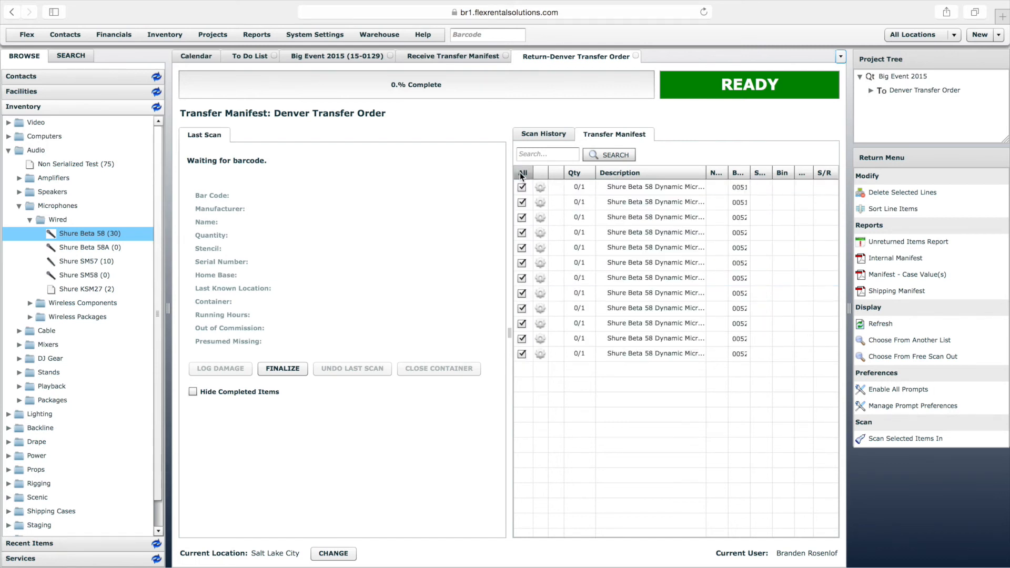
click(910, 438)
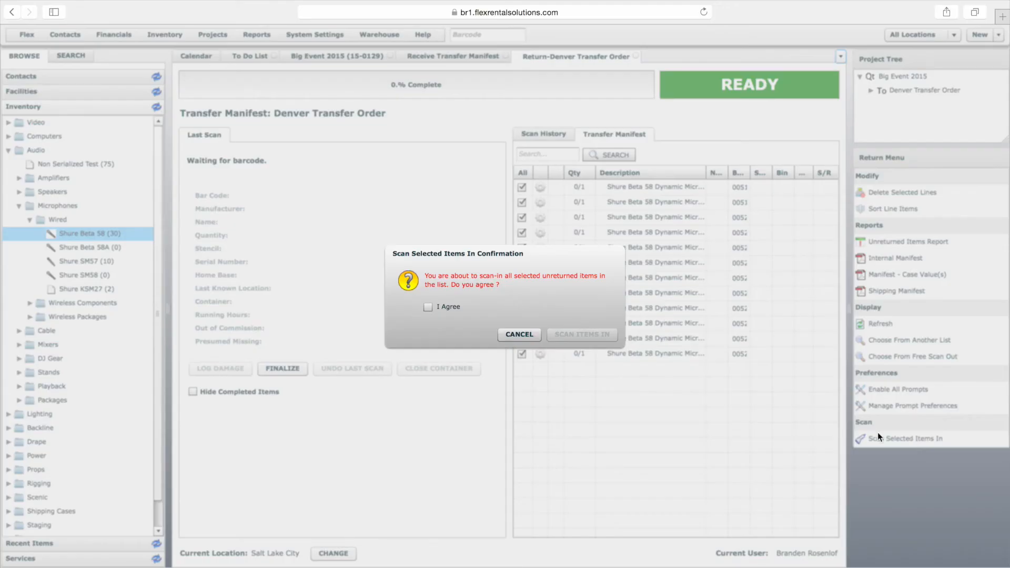
click(442, 307)
click(583, 336)
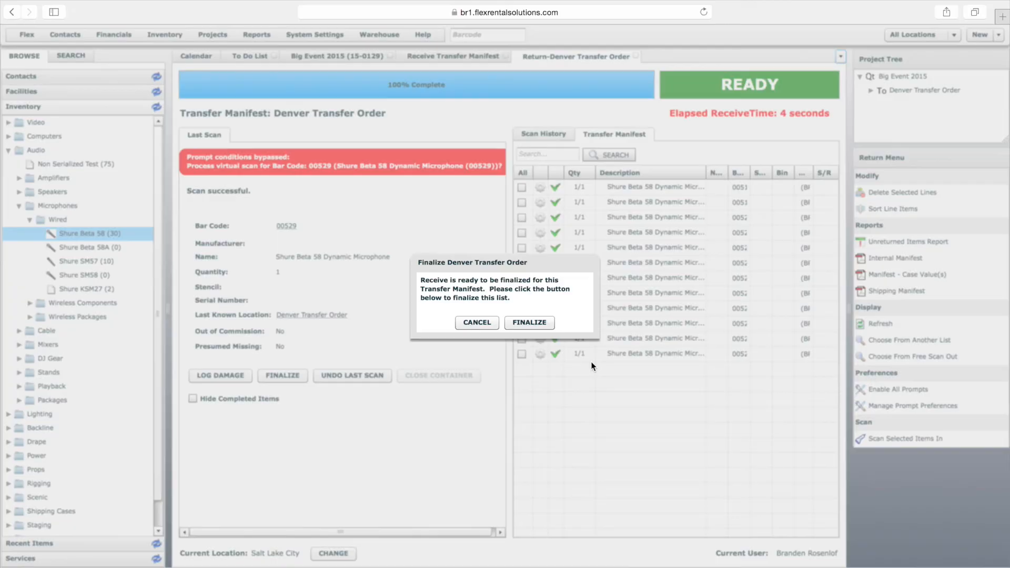
click(530, 322)
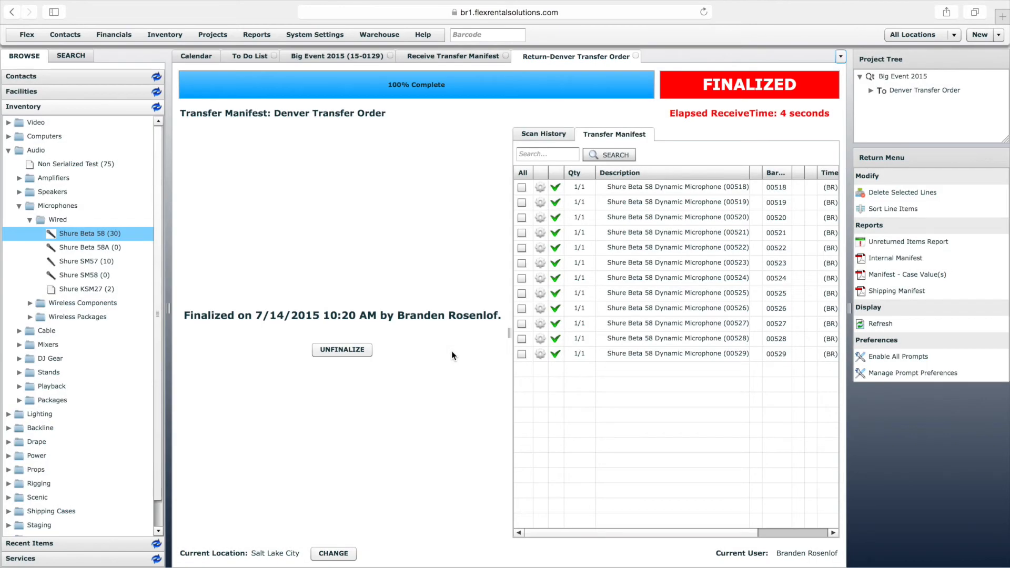
- Check the Shure Beta 58's quantities per location and its line in the Big Event 2015 quote's Logistics and Working views
double_click(100, 233)
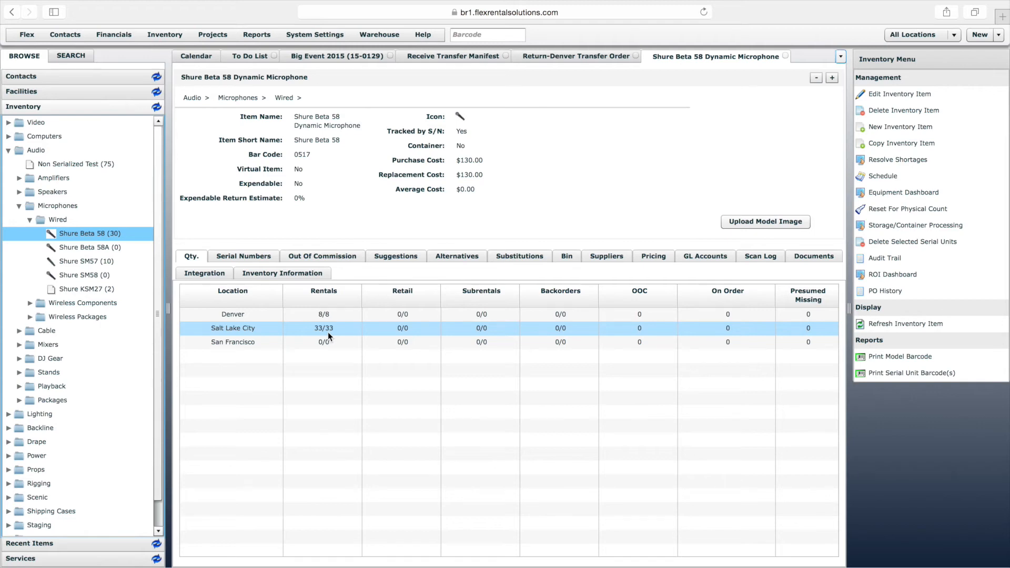
double_click(328, 332)
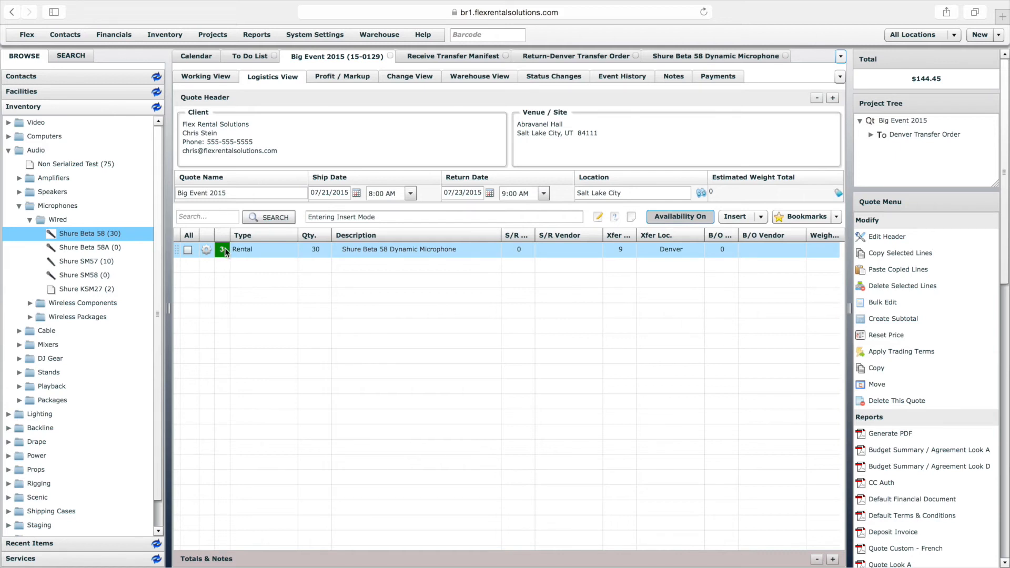
click(314, 252)
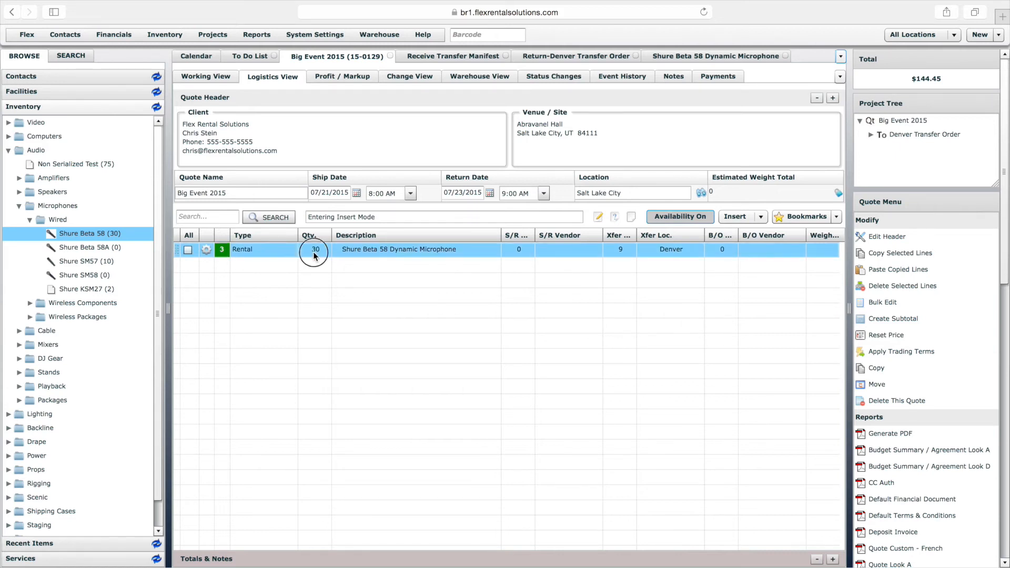
click(217, 77)
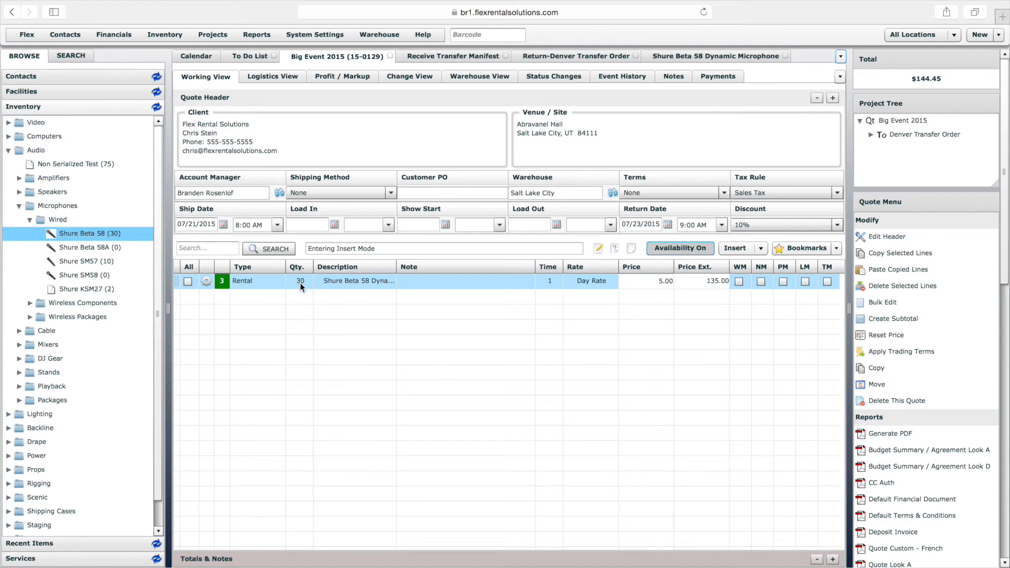
click(1004, 484)
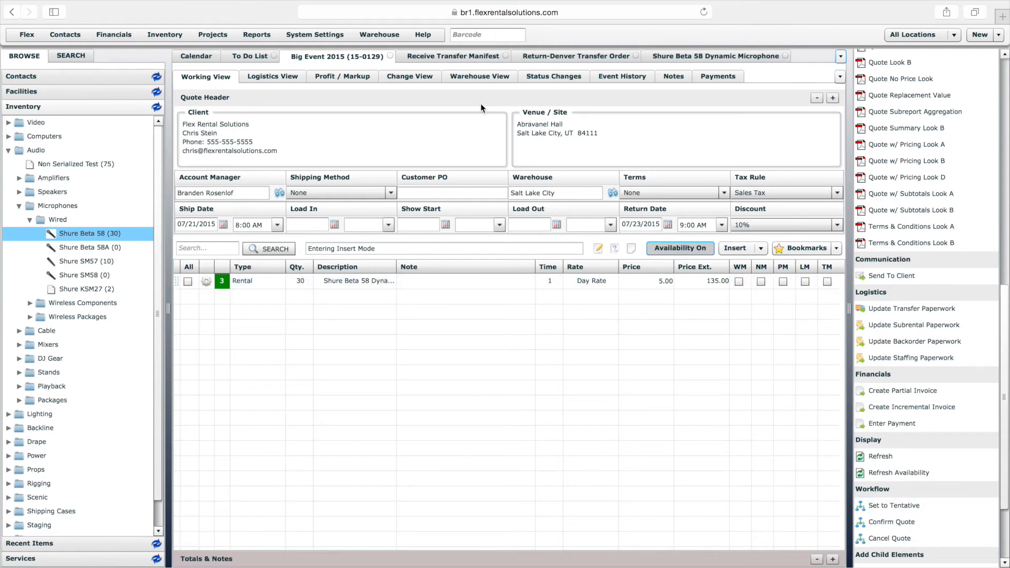
click(670, 59)
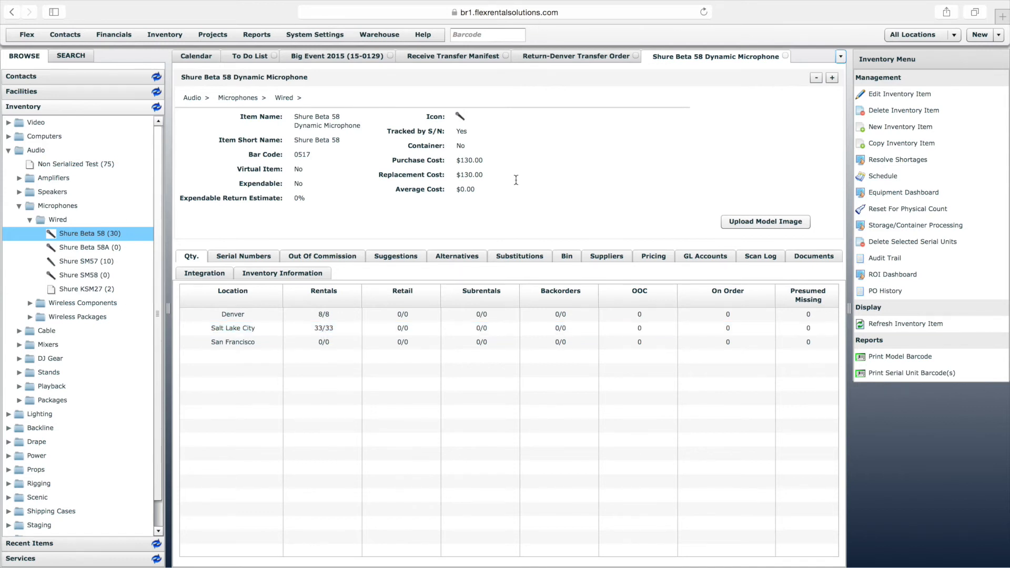
- Start a new transfer order named "Beta 58s Going Back to Denver" with ship date 07/31/2015 and arrival date 08/03/2015
click(982, 34)
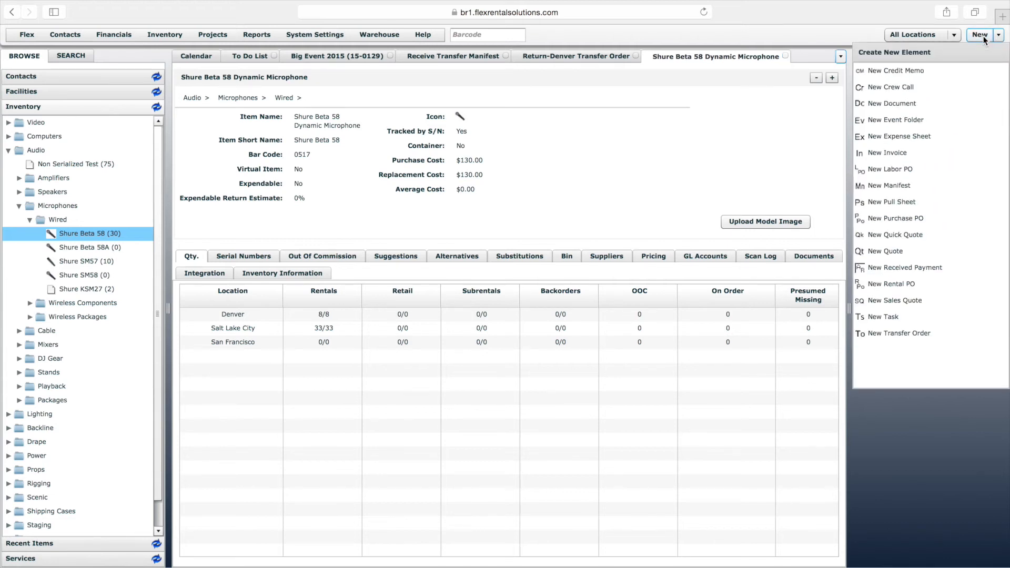
click(897, 335)
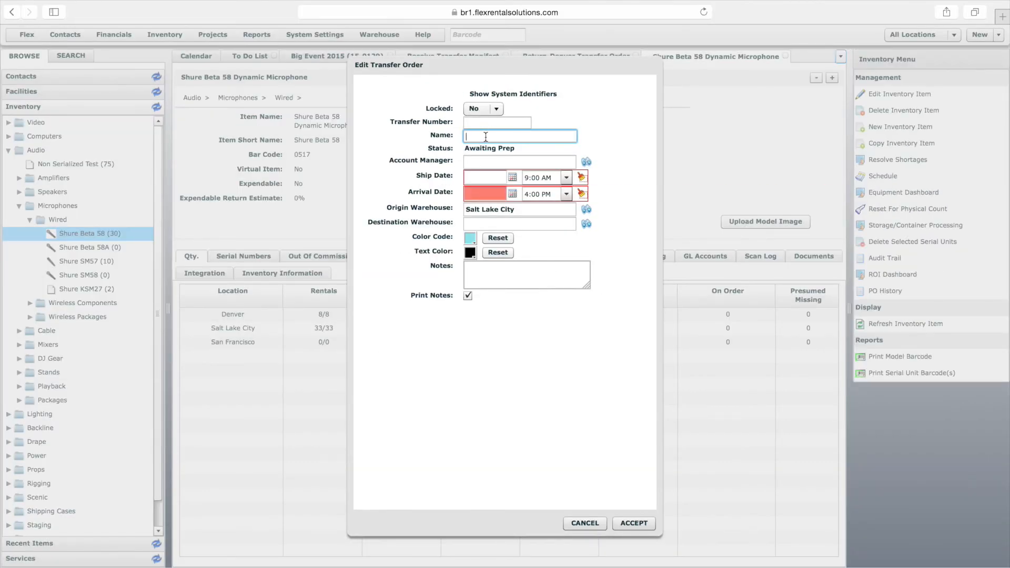
text(Beta 58s Going Back to Denver)
click(514, 177)
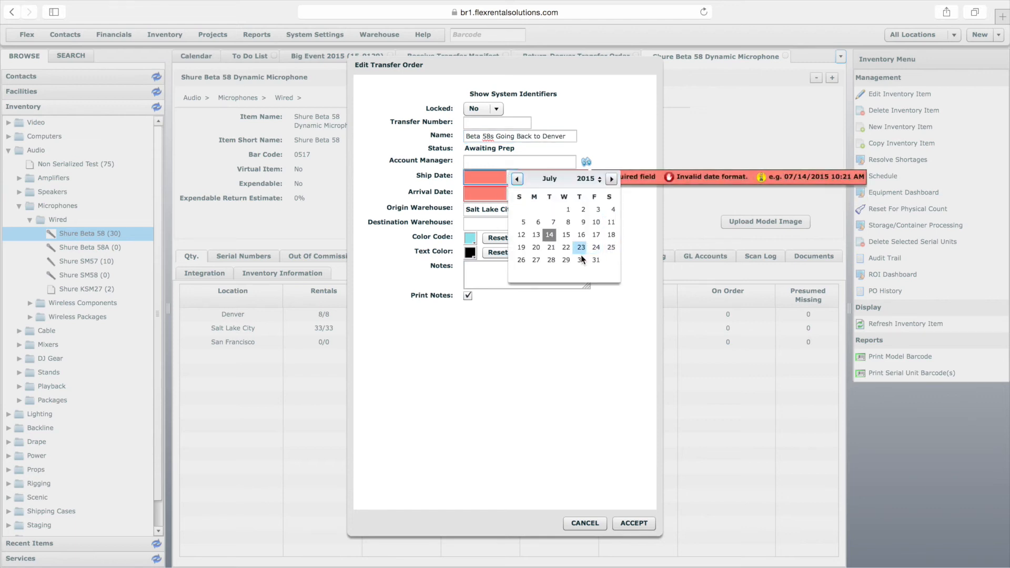
click(595, 261)
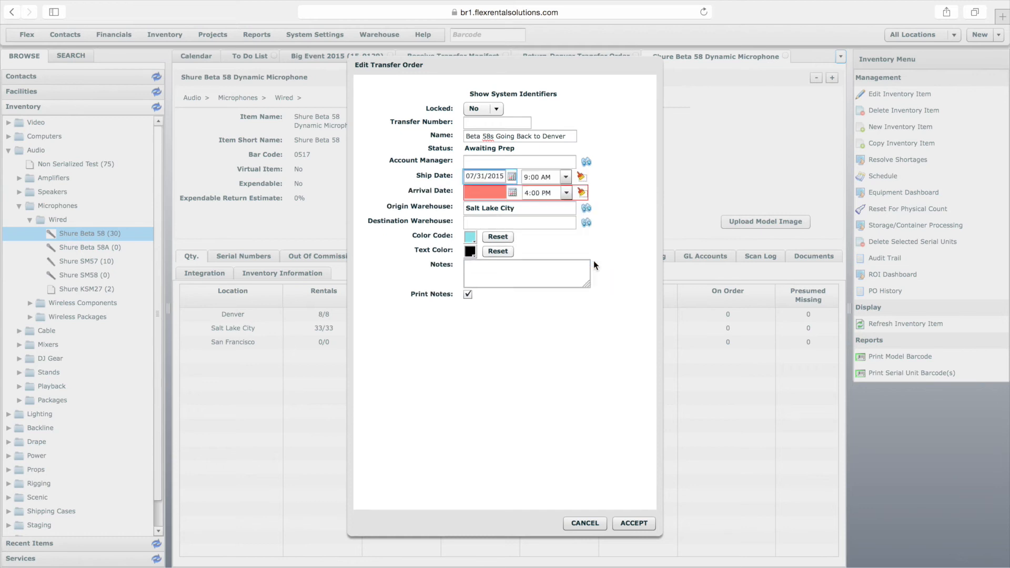
click(511, 192)
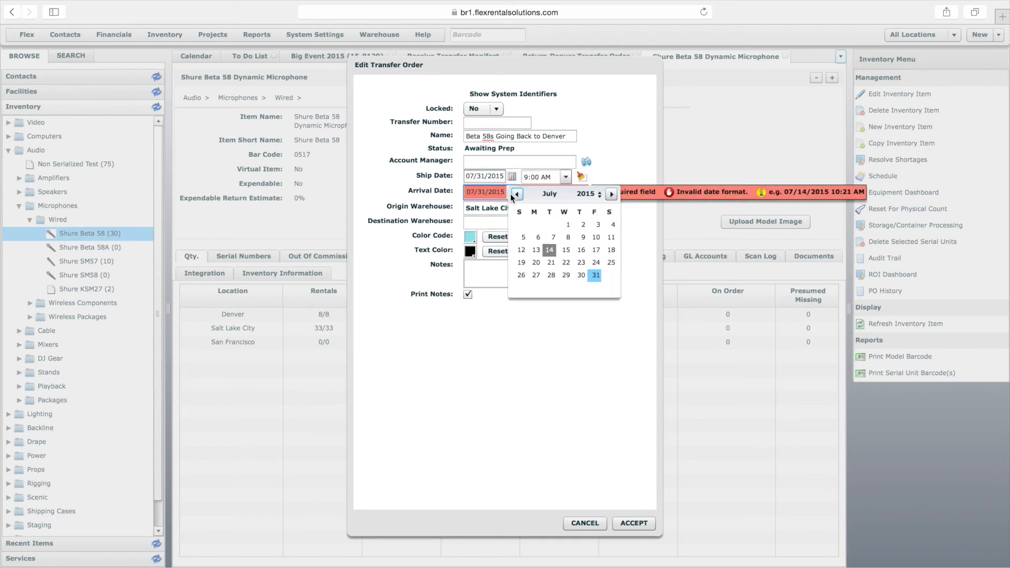
click(611, 194)
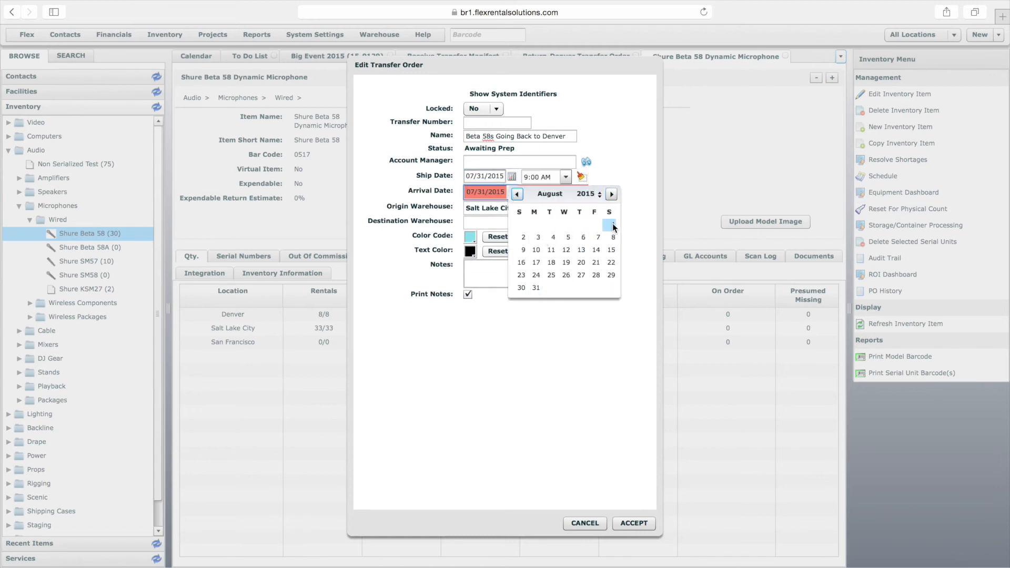
click(537, 238)
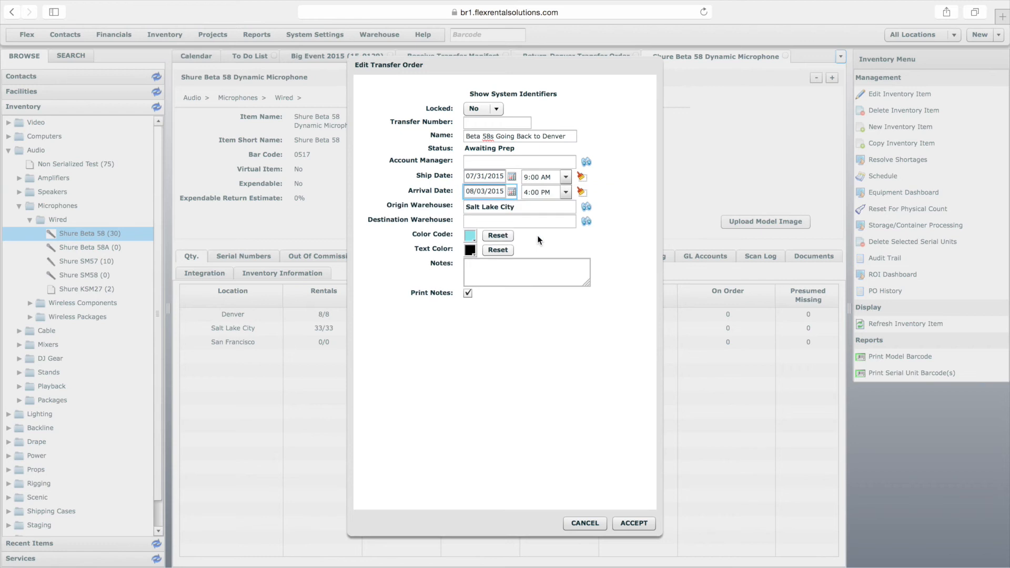
- Set the destination warehouse to Denver and create the transfer order
click(515, 221)
text(dem)
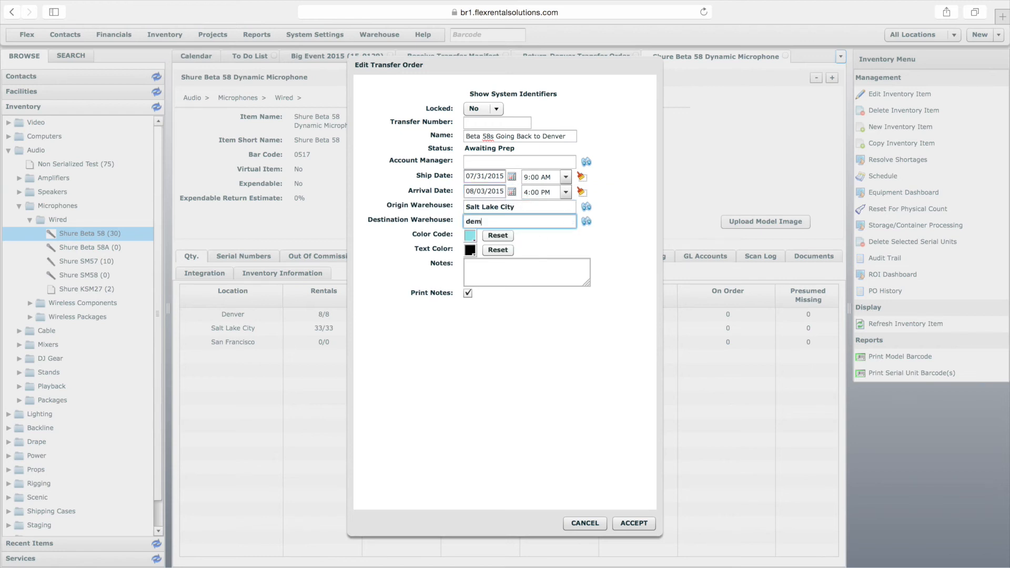
key(BackSpace)
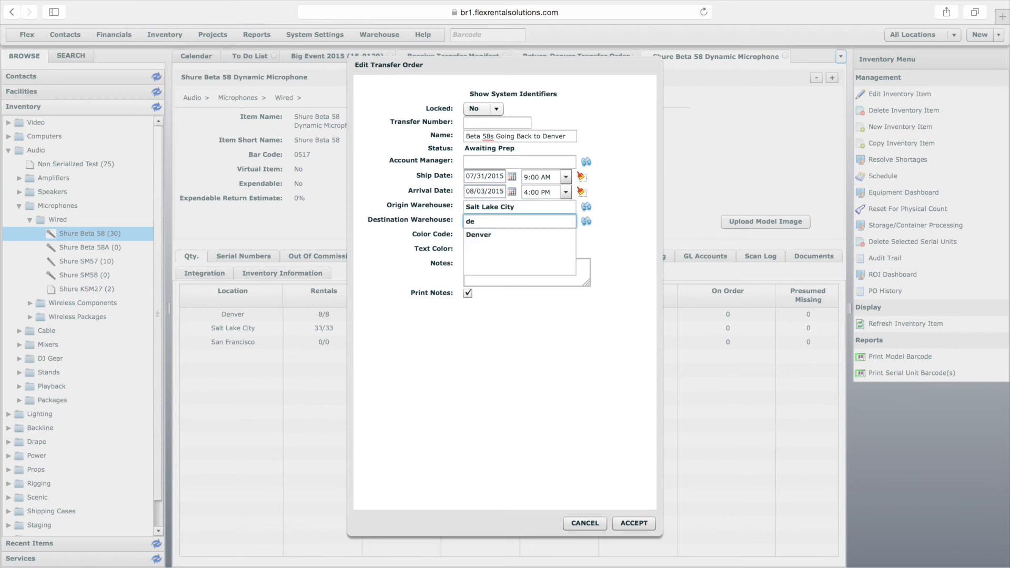
text(n)
click(494, 236)
click(636, 520)
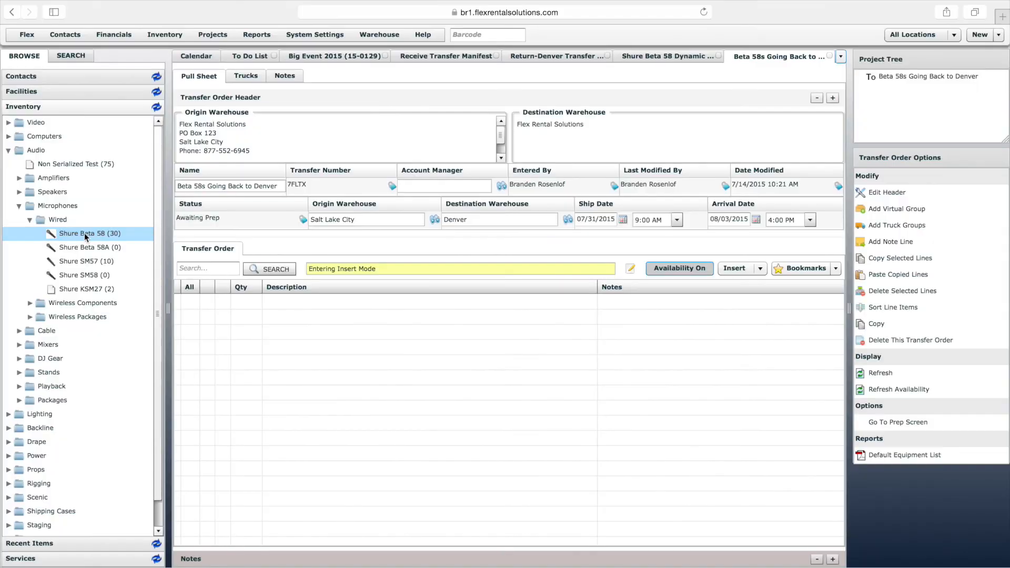
- Add 12 Shure Beta 58 microphones from the wired microphone inventory to the transfer order
drag(84, 233, 306, 324)
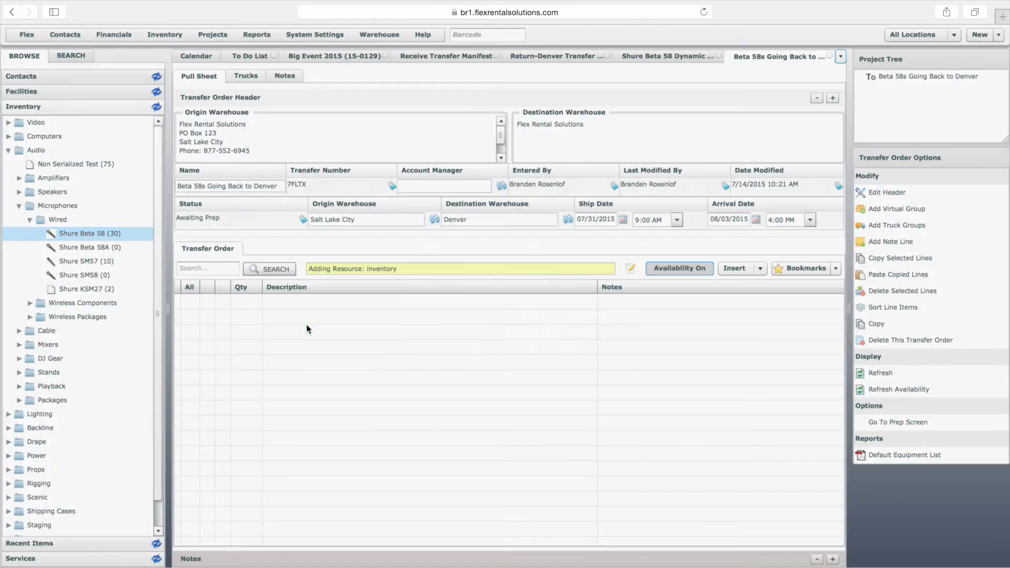
text(12)
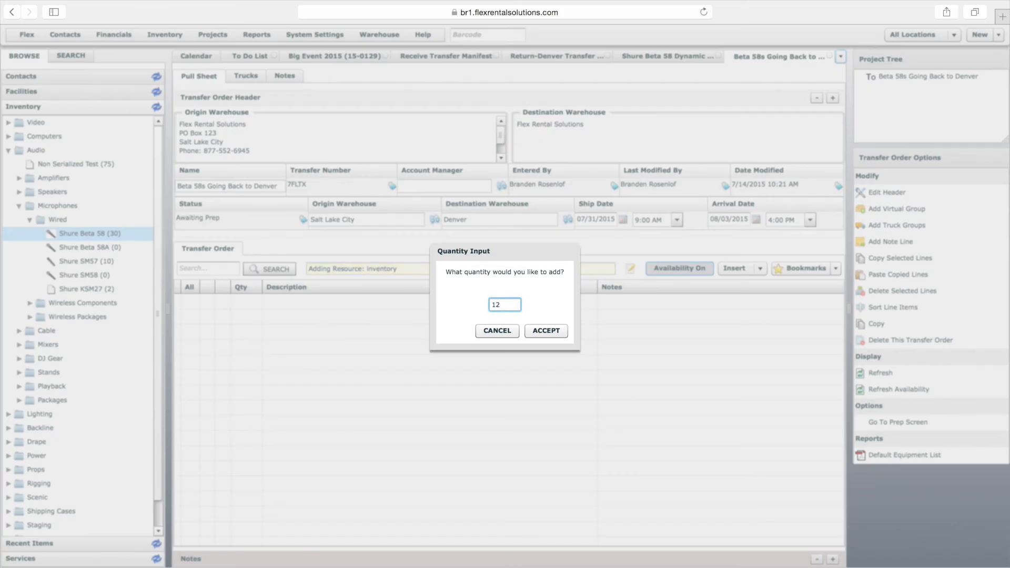
key(Return)
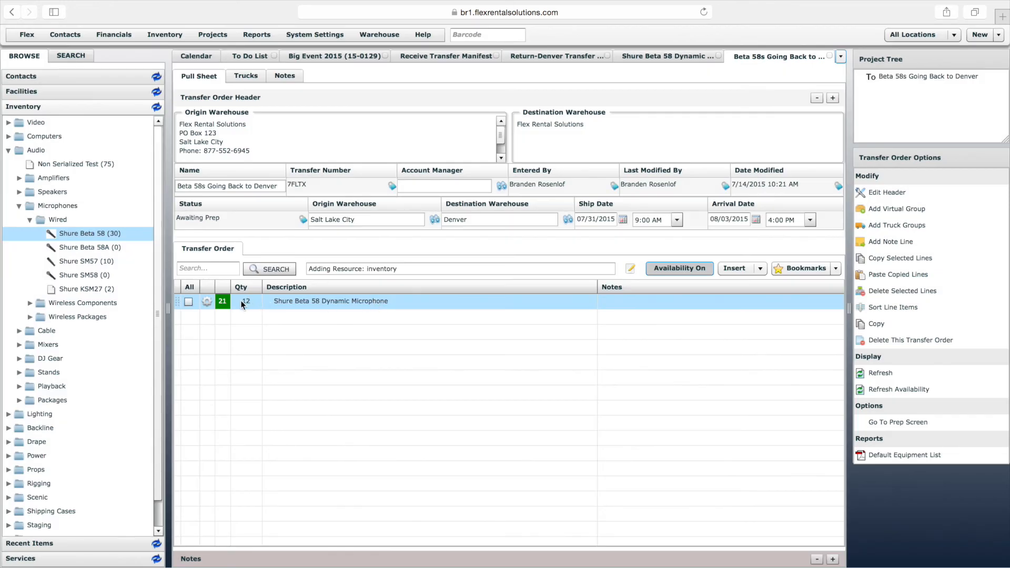
- Go to the transfer order's prep screen and prep the Shure Beta 58 line with serial units 00837 through 00848
click(893, 423)
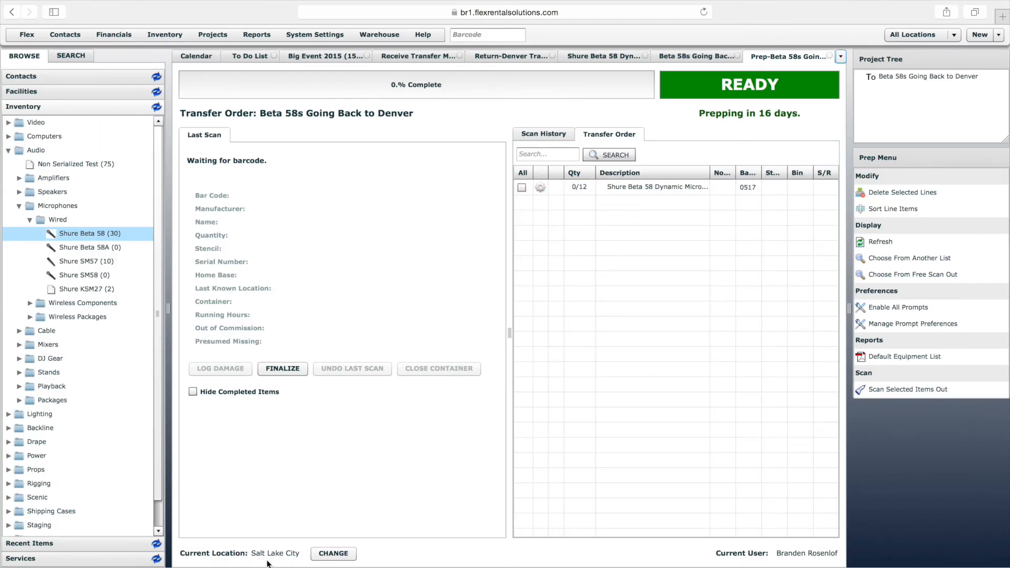
double_click(641, 187)
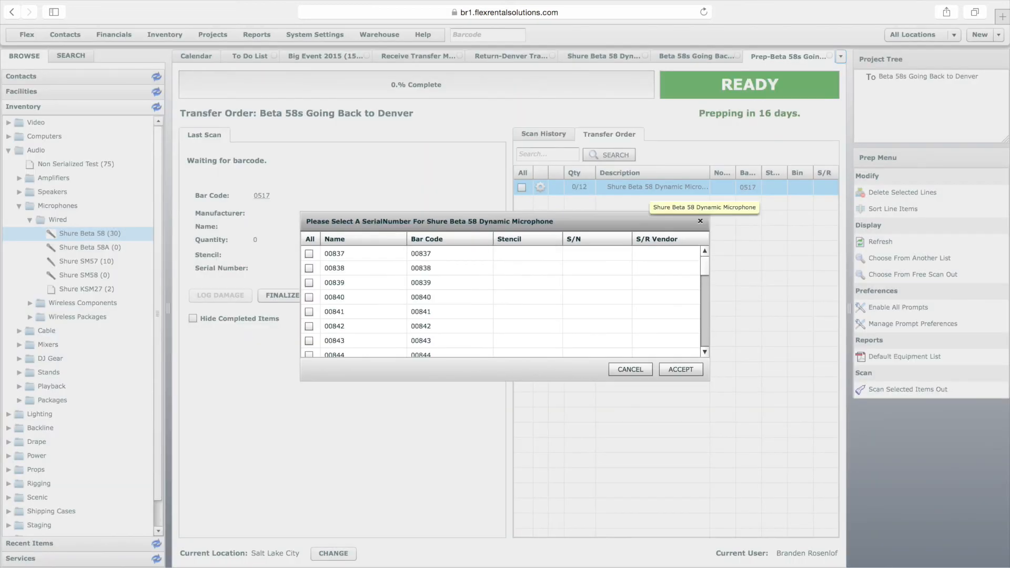
click(309, 254)
click(309, 268)
click(309, 283)
click(309, 297)
click(310, 313)
click(310, 327)
mouse_move(705, 271)
mouse_down()
mouse_move(706, 293)
mouse_move(705, 282)
mouse_up()
click(309, 268)
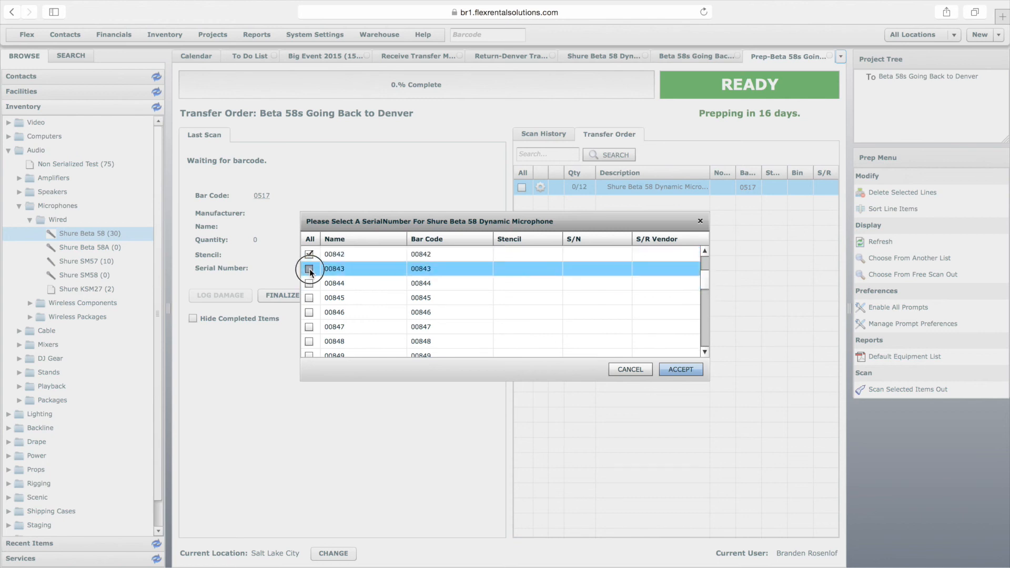
click(310, 284)
click(310, 299)
click(309, 313)
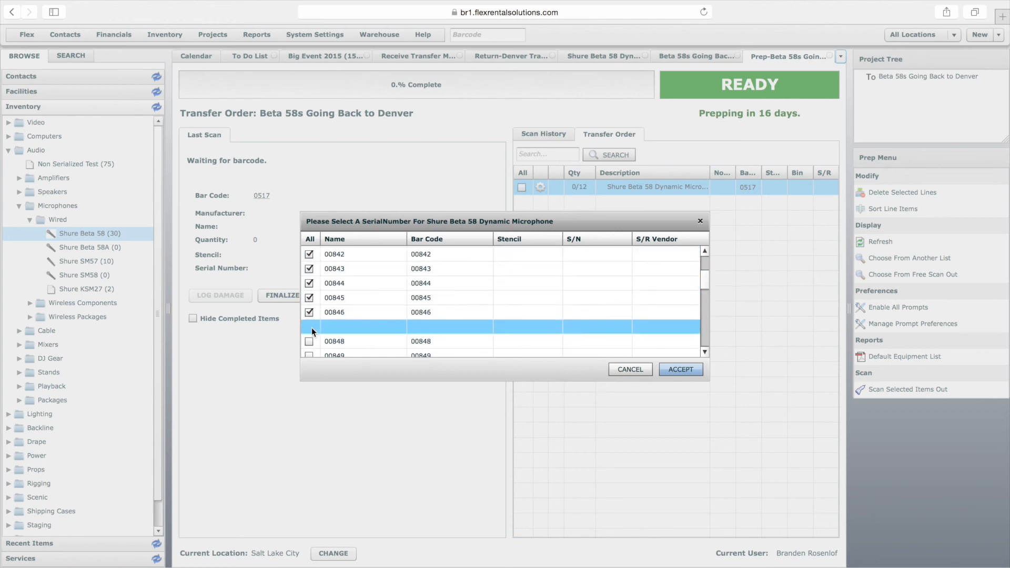
click(311, 328)
click(681, 370)
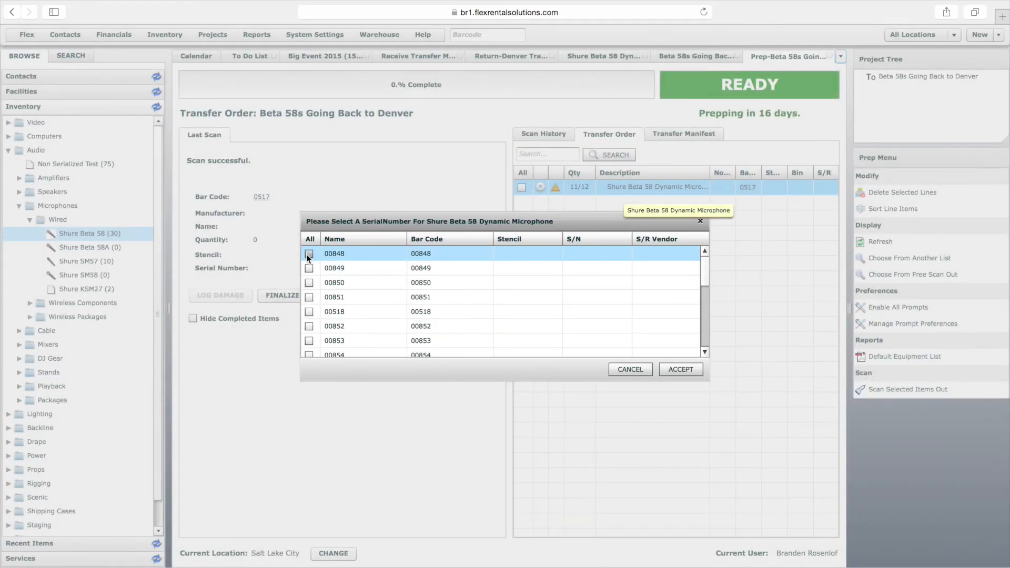
click(309, 254)
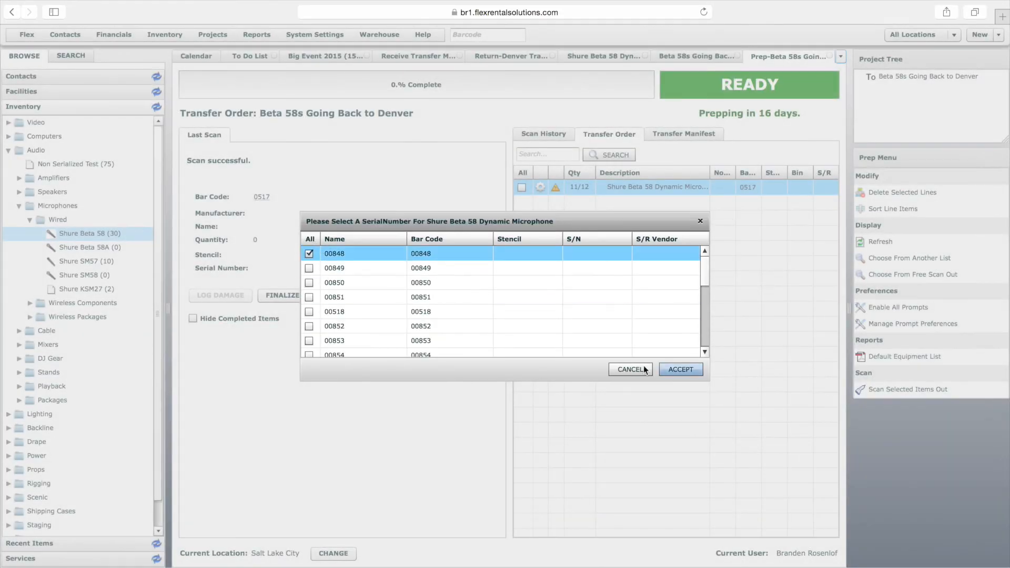
click(681, 369)
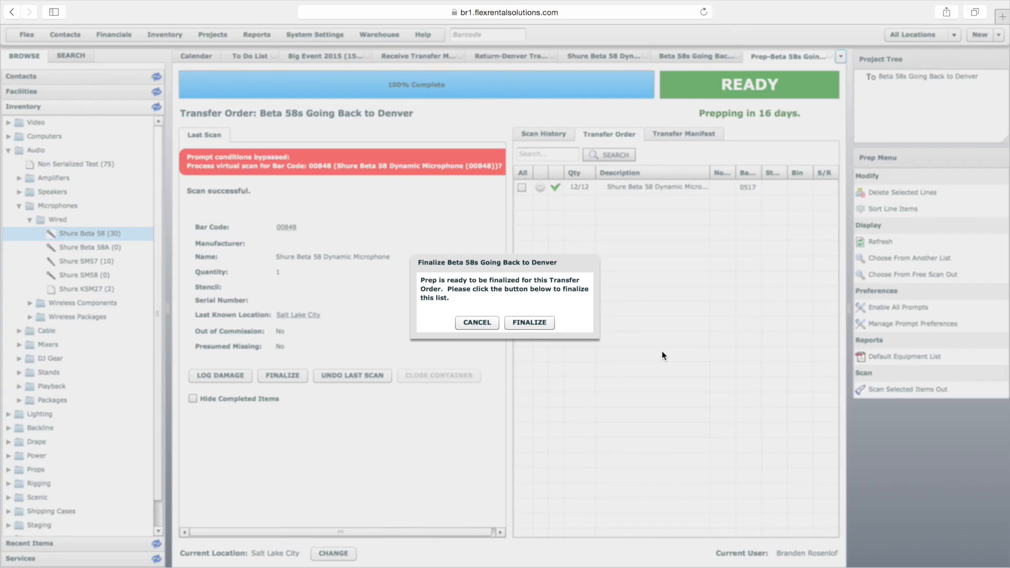
- Finalize the prep of the Beta 58s Going Back to Denver transfer order
click(529, 323)
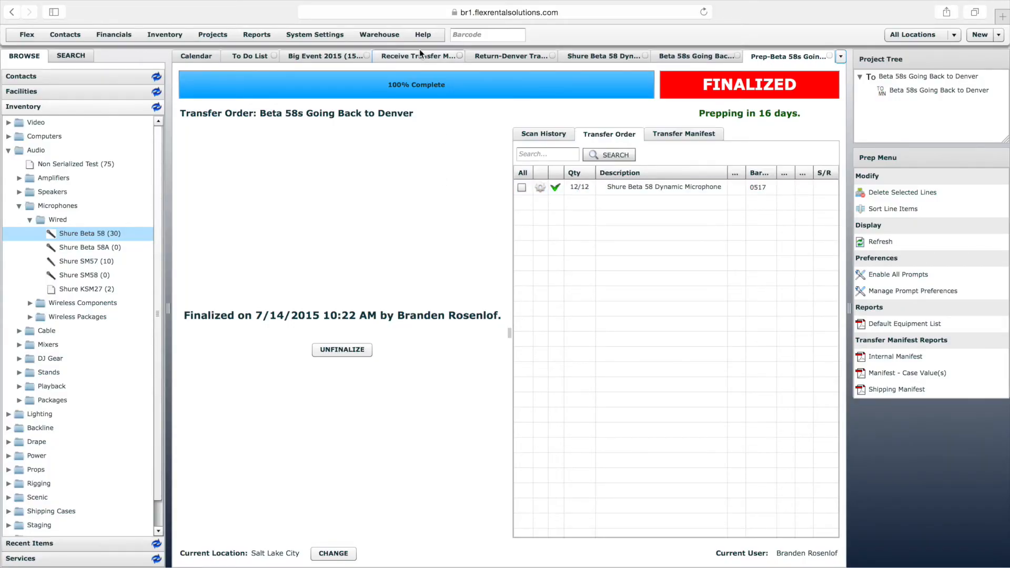
click(378, 39)
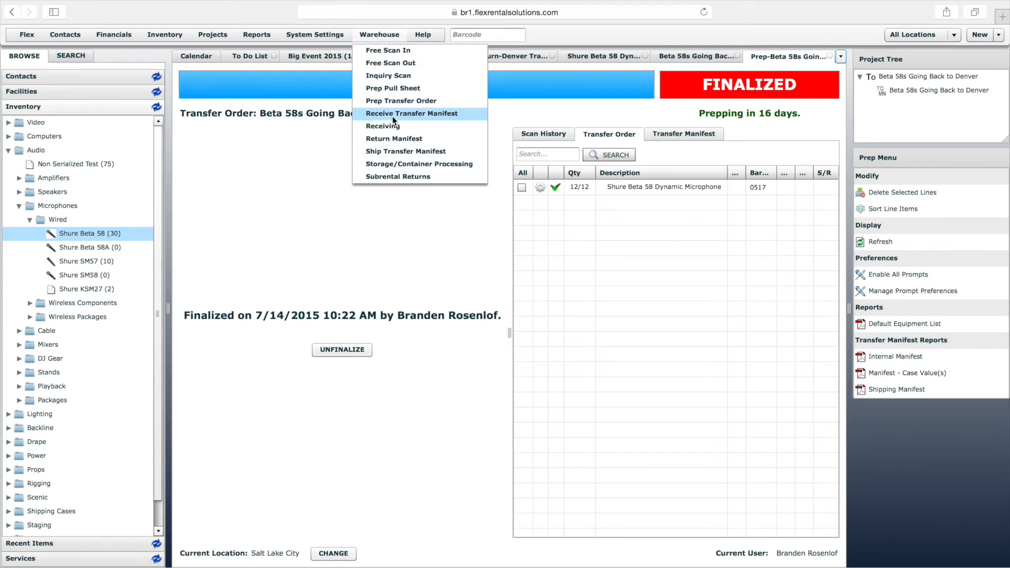
click(413, 115)
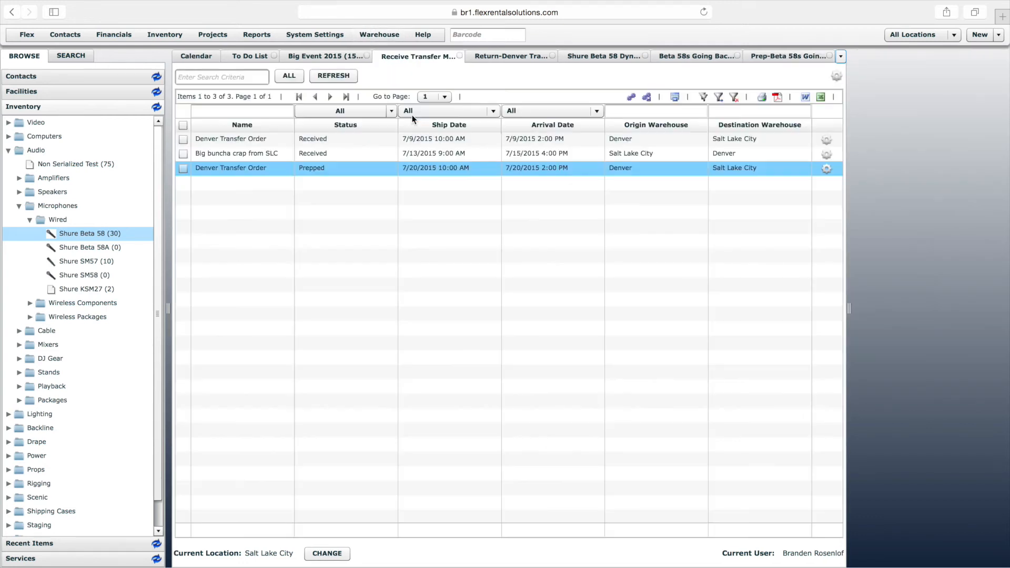
click(238, 173)
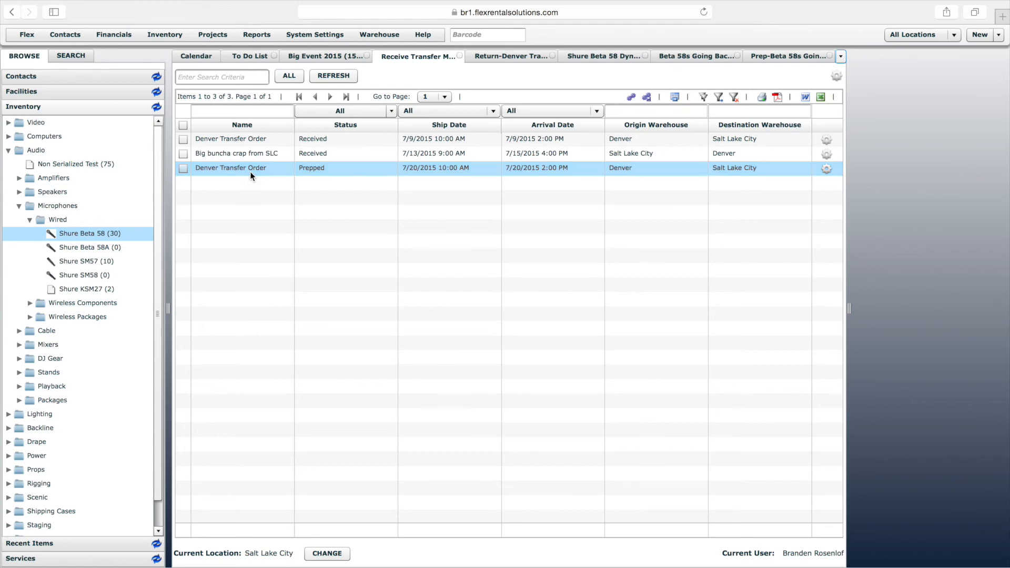
double_click(251, 175)
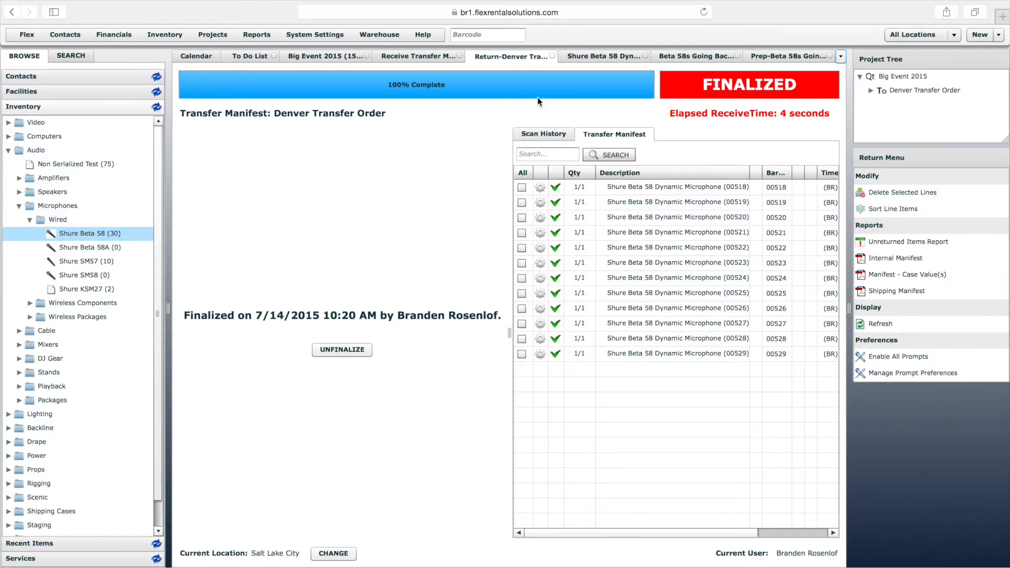
click(552, 55)
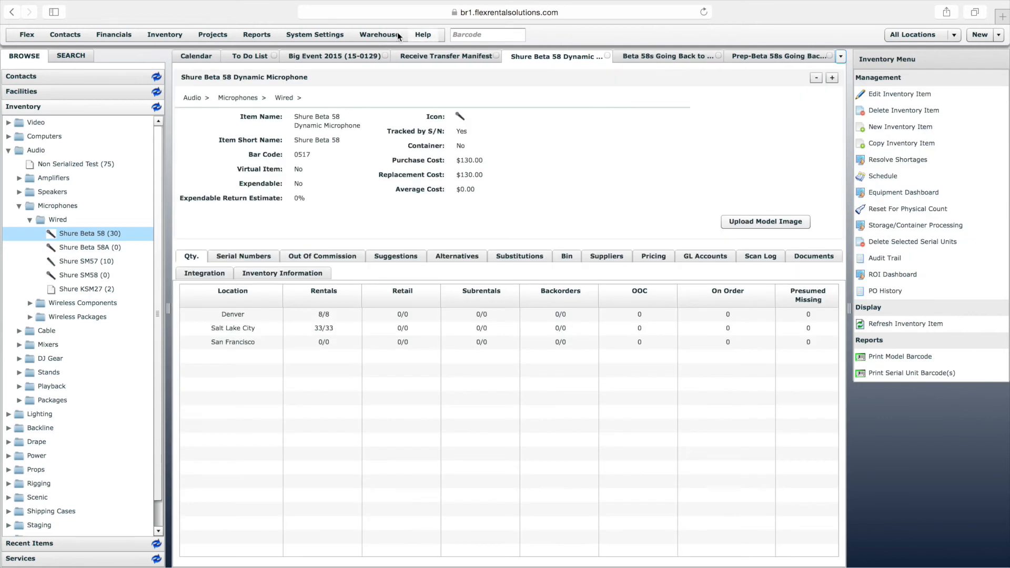
- Reload the list of transfer manifests to receive and open the Beta 58s Going Back to Denver manifest
click(371, 35)
click(406, 116)
click(282, 77)
click(213, 187)
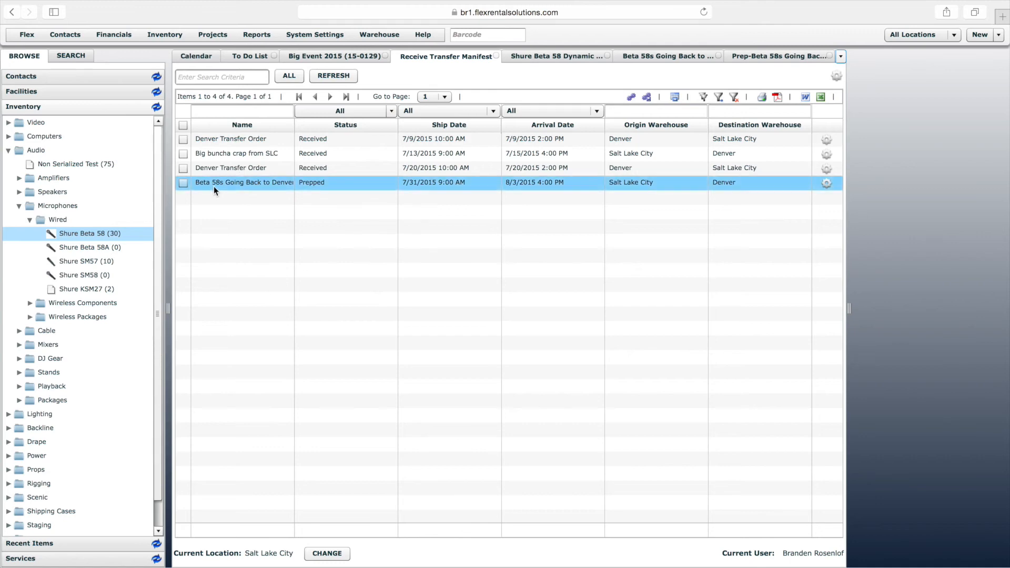
double_click(249, 184)
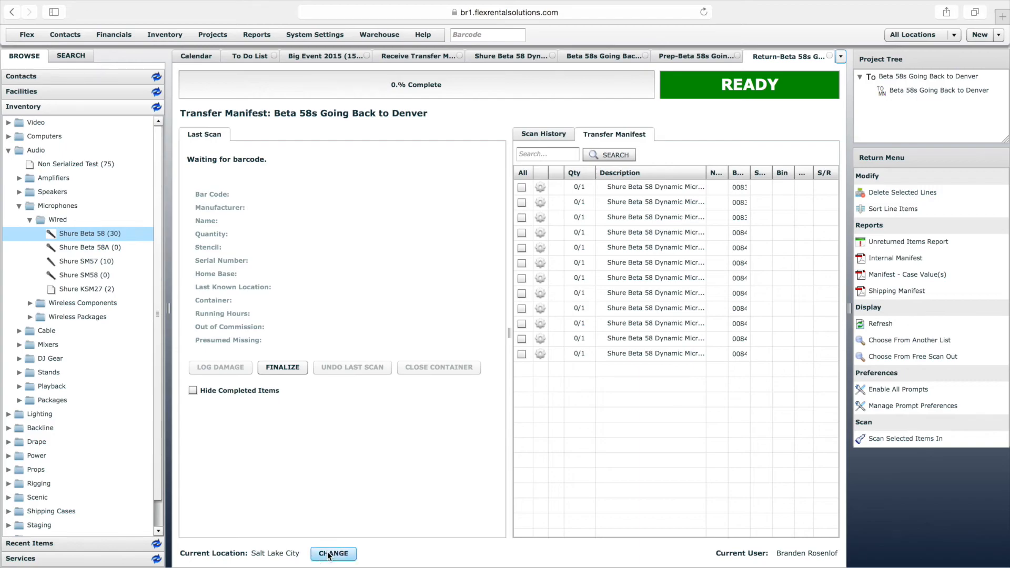
- Change the current scanning location of the manifest's receive screen to the Denver warehouse
click(333, 553)
click(314, 249)
click(354, 264)
double_click(355, 264)
- Scan in all the Shure Beta 58 microphones on the manifest and finalize the receipt
click(518, 175)
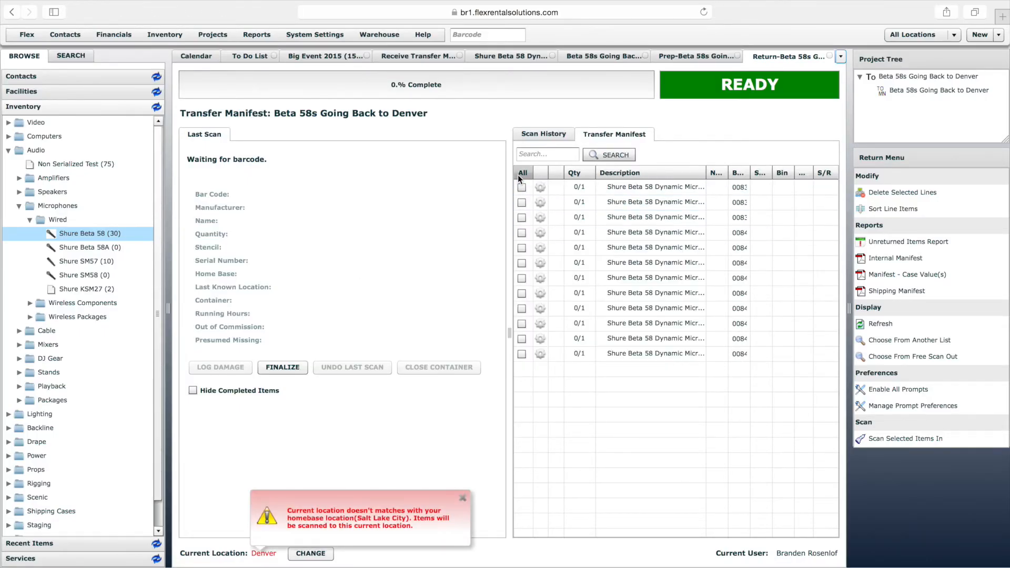
click(909, 439)
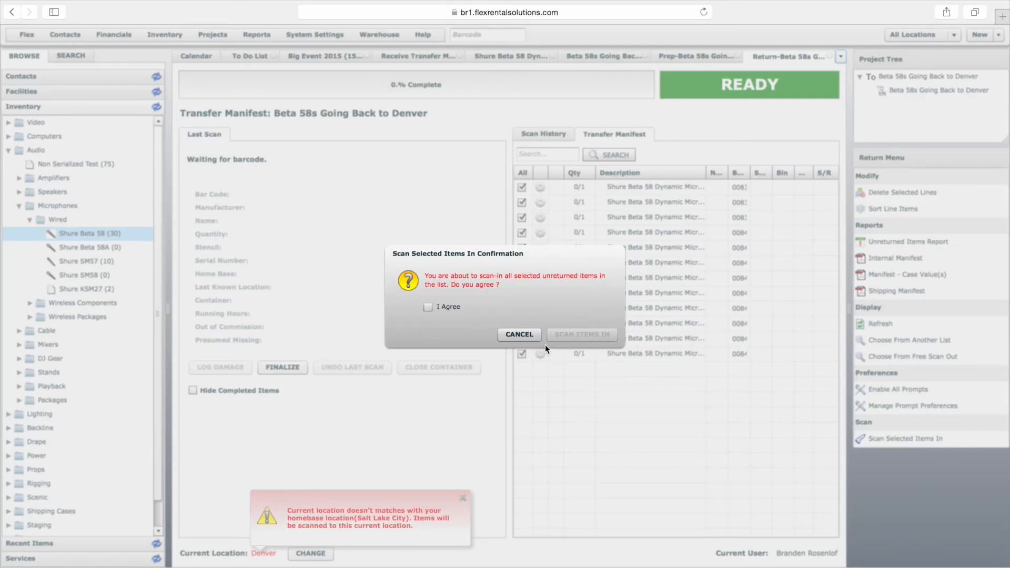
click(429, 306)
click(584, 335)
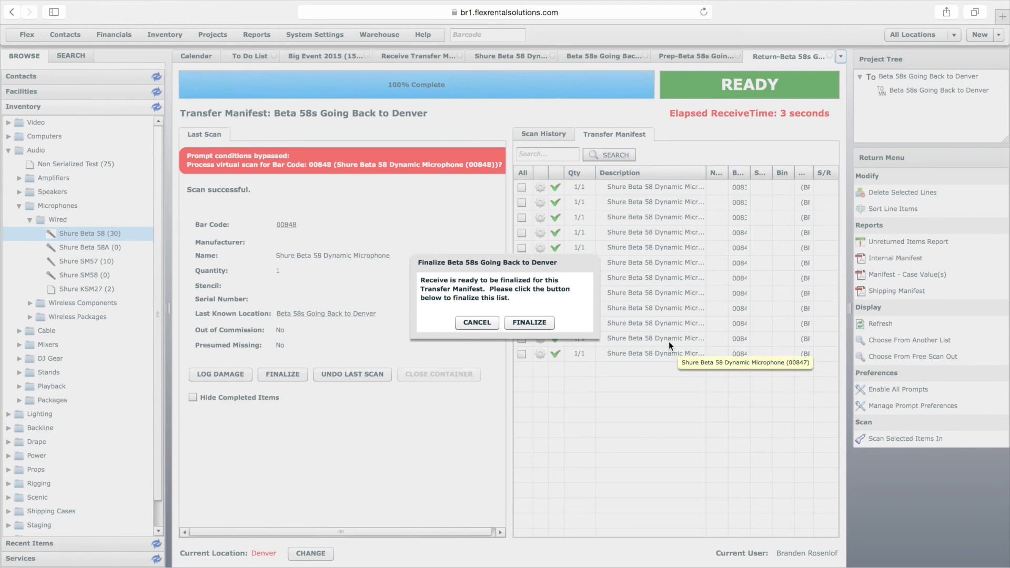
click(531, 322)
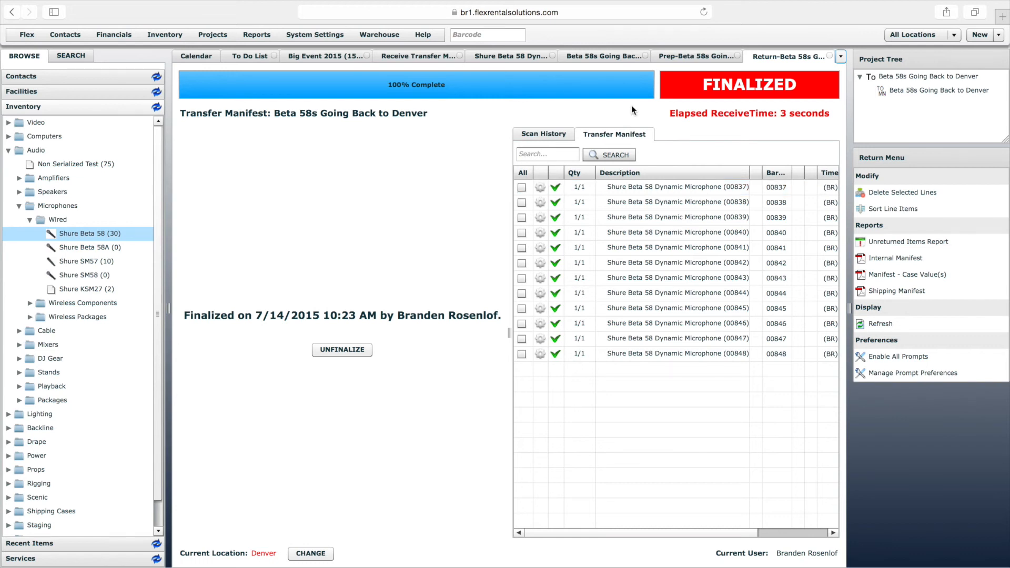
- Close the receive, prep and transfer order screens and refresh the Shure Beta 58 item's quantities per location
click(832, 55)
click(833, 56)
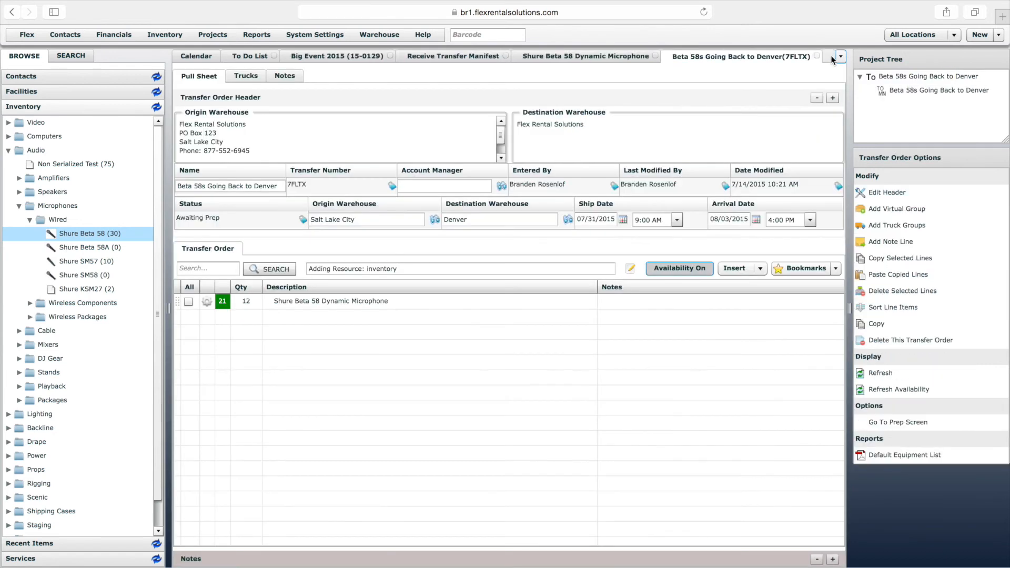
click(822, 55)
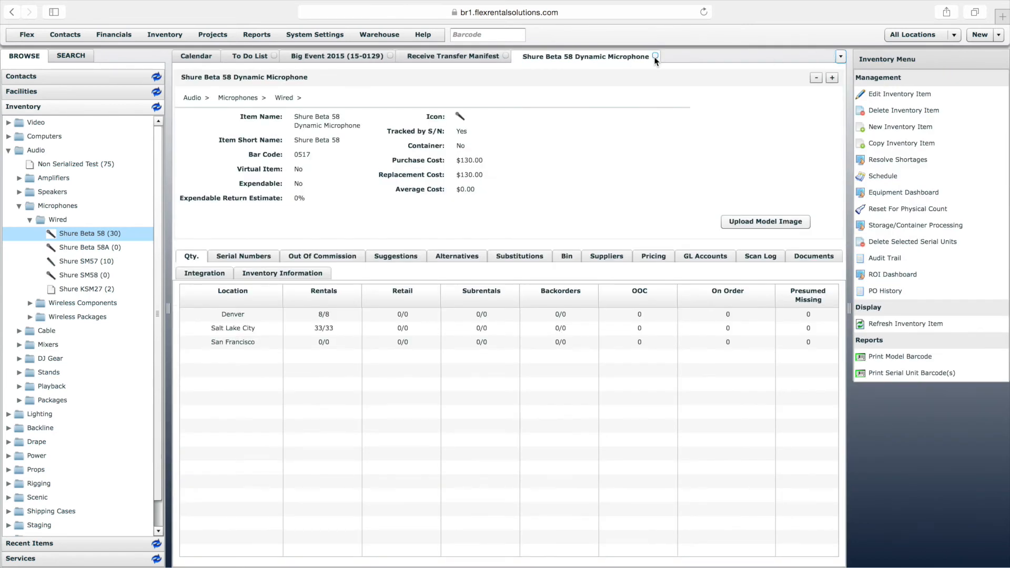
click(981, 40)
click(547, 171)
right_click(591, 59)
click(679, 90)
- Open Free Scan In and change the current location to the Salt Lake City warehouse
click(375, 36)
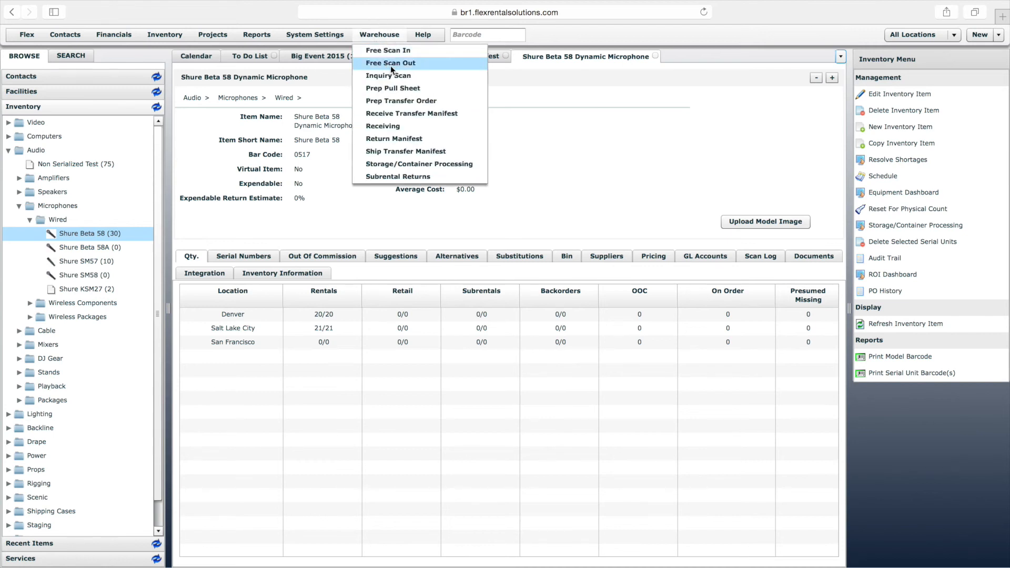
click(379, 34)
click(384, 49)
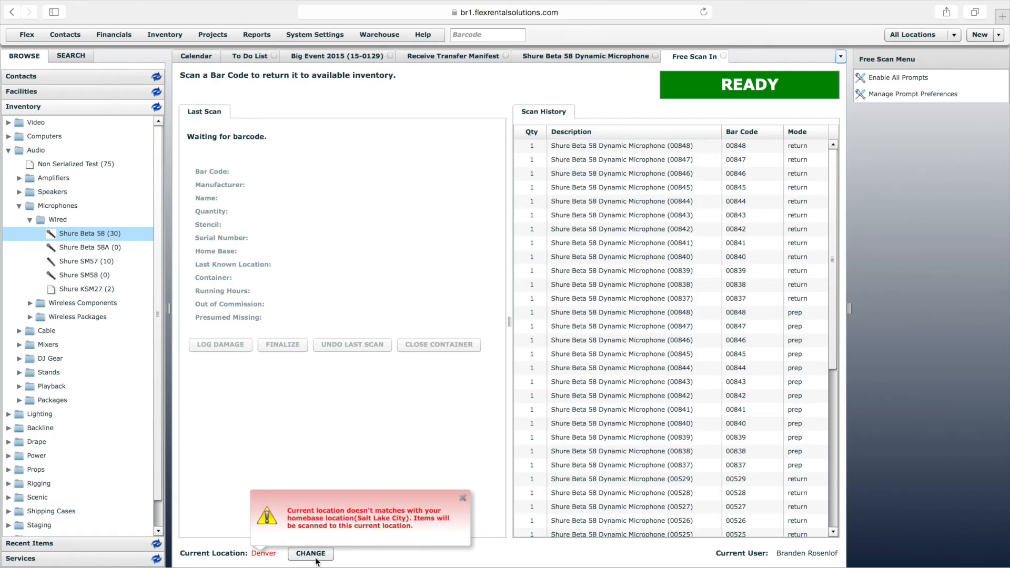
click(314, 555)
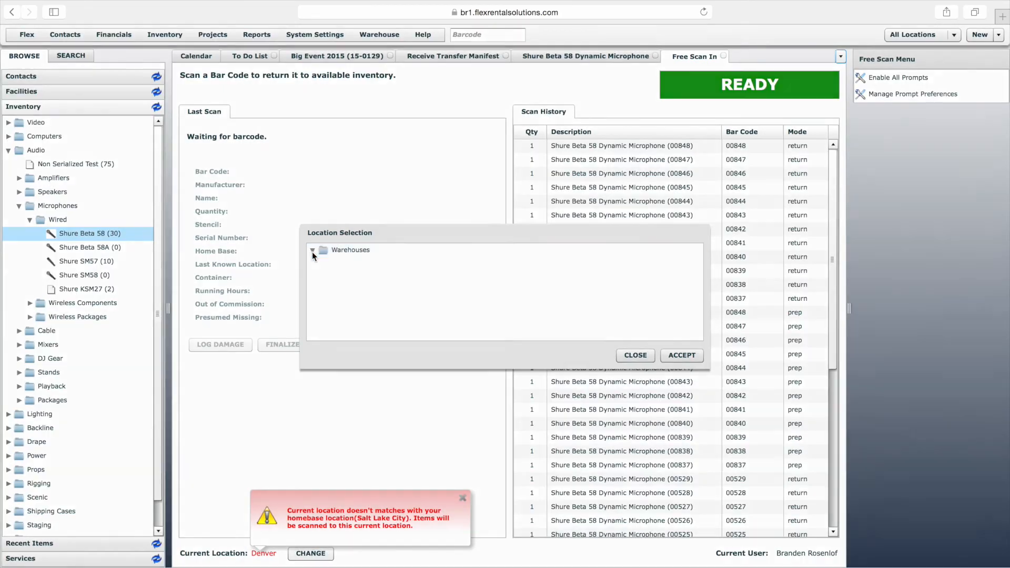
click(313, 251)
double_click(356, 275)
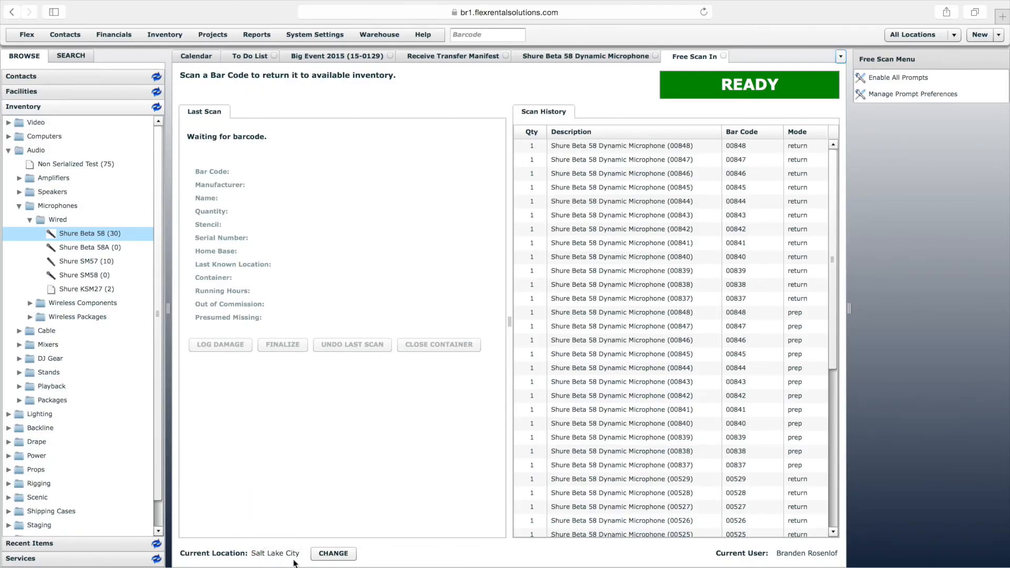
- Look up a Denver unit among the Shure Beta 58 serial numbers and free scan in barcode 00842
click(581, 57)
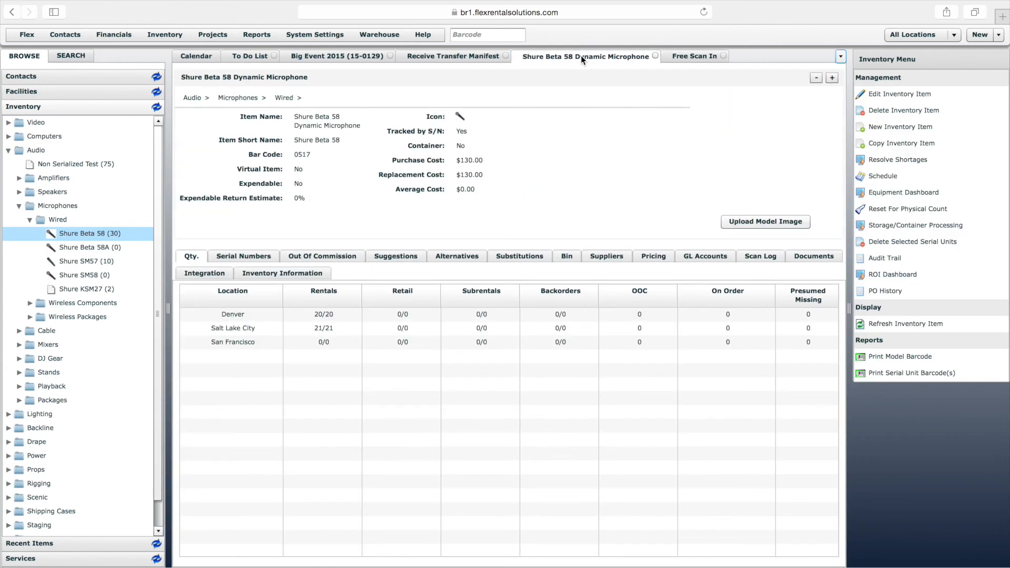
click(244, 256)
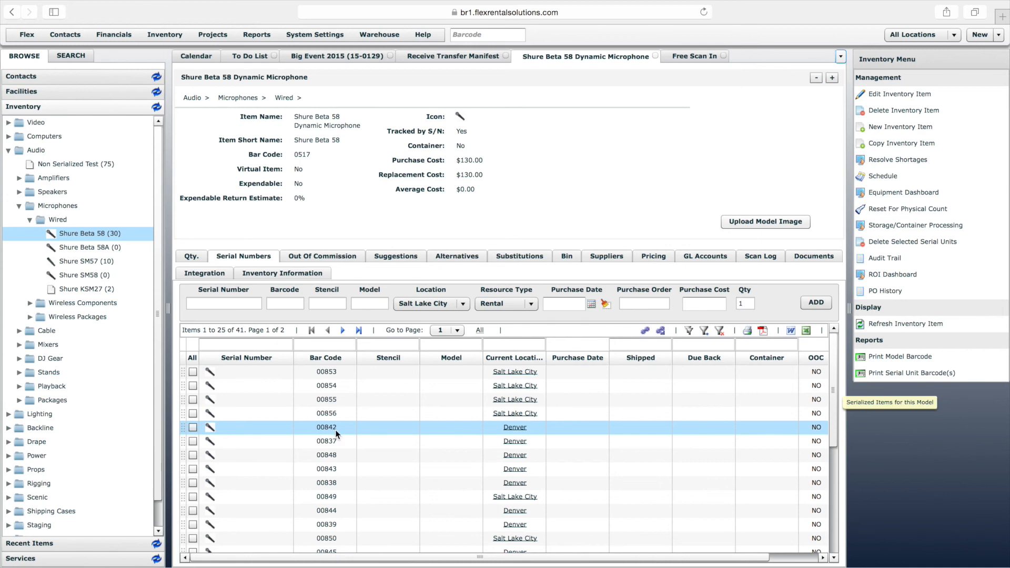
click(696, 56)
click(489, 35)
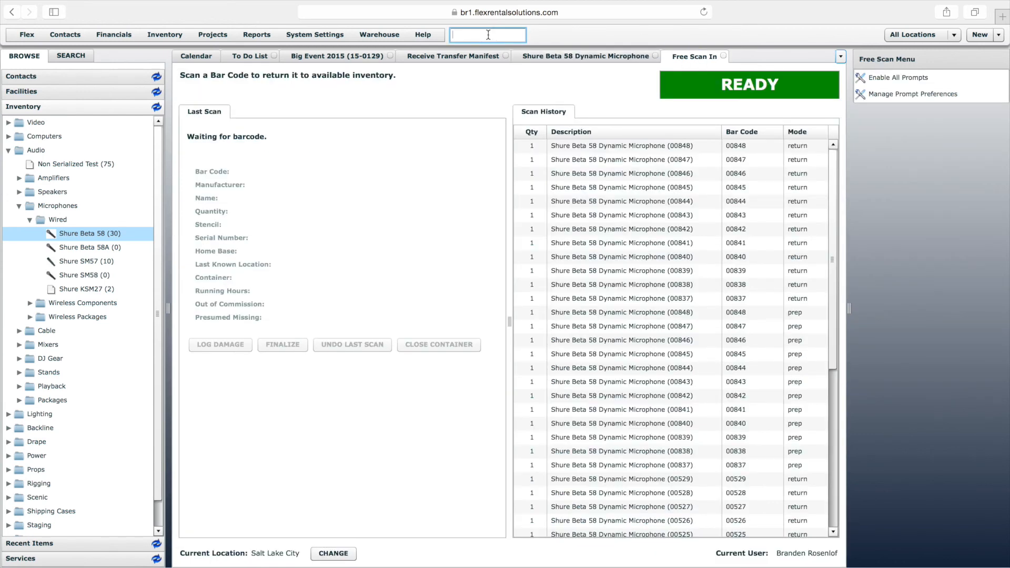
text(00842)
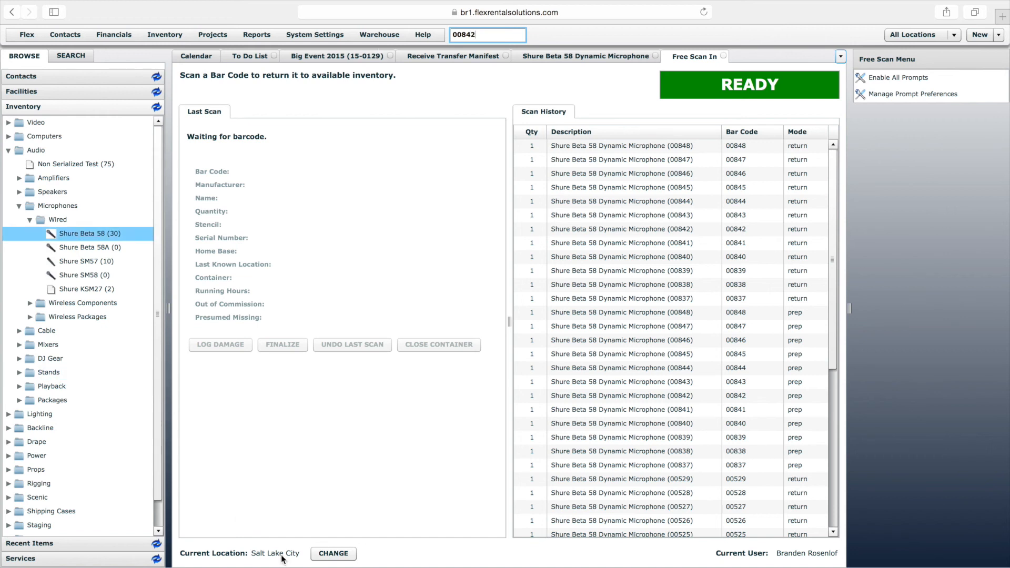
key(Return)
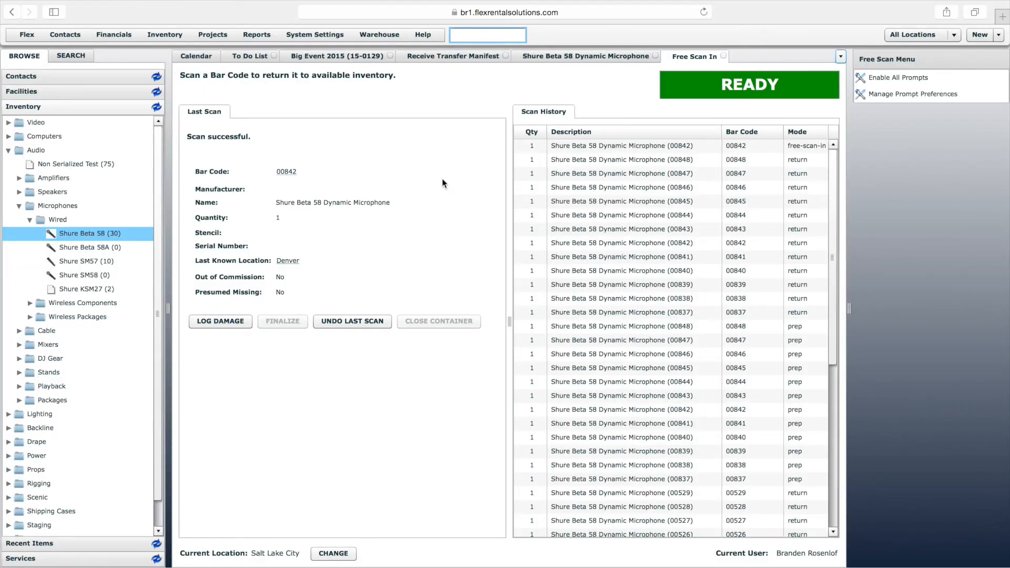
- Check the general location in the serial number details of Shure Beta 58 unit 00842, and close them
click(561, 57)
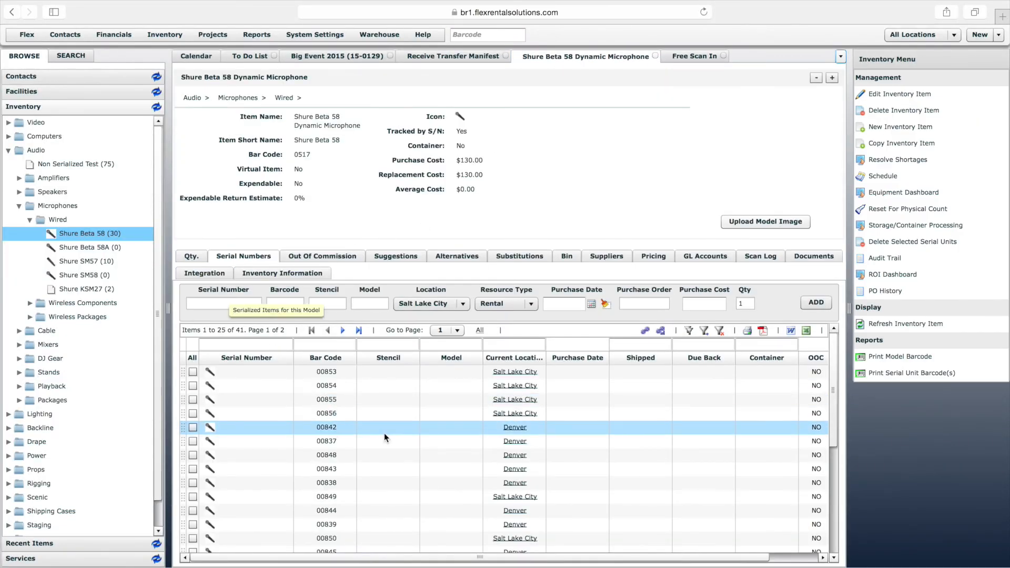
double_click(329, 431)
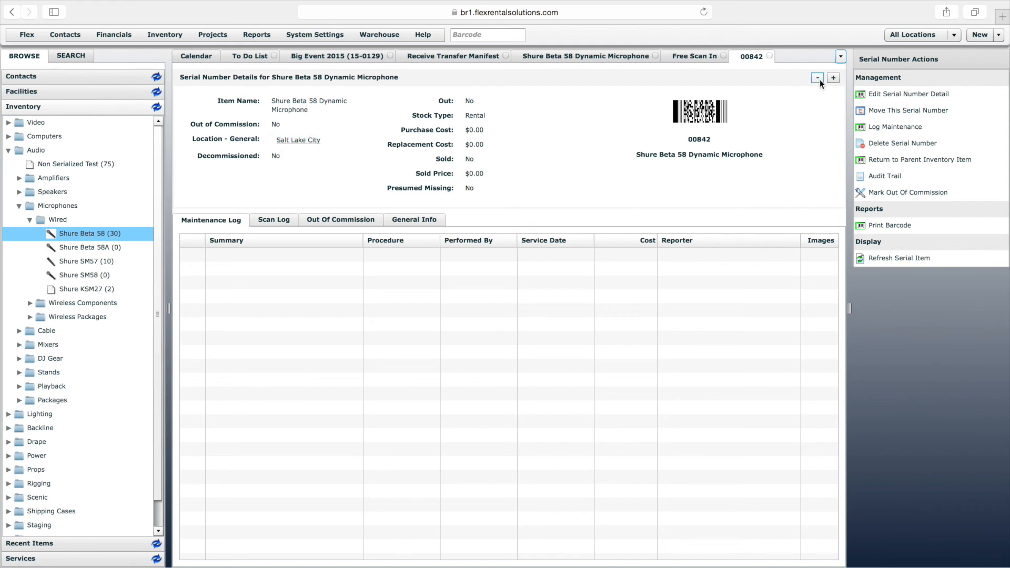
click(770, 55)
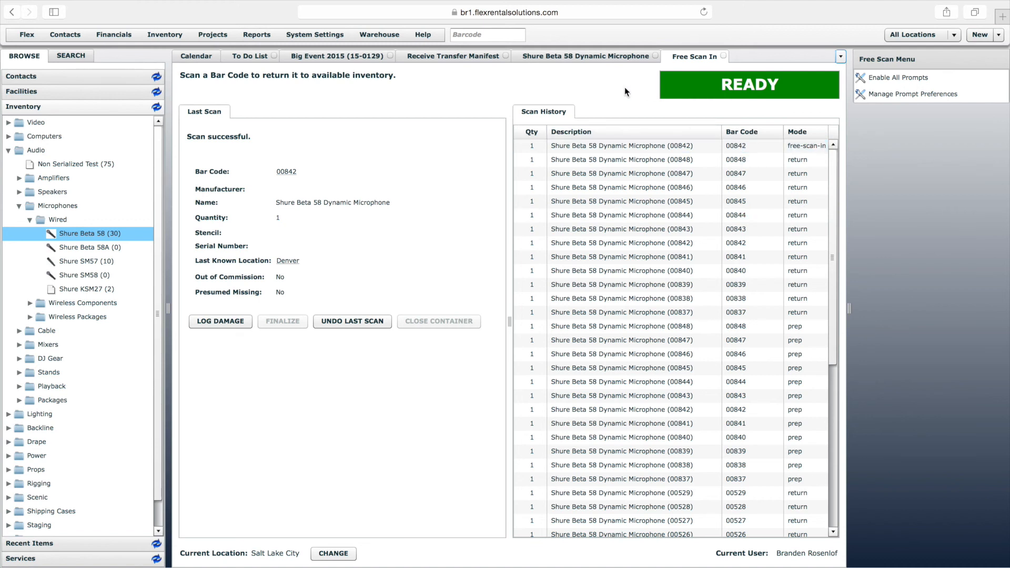
- Edit the serial number details of Shure Beta 58 unit 00837 and set its home base location to Denver
click(617, 57)
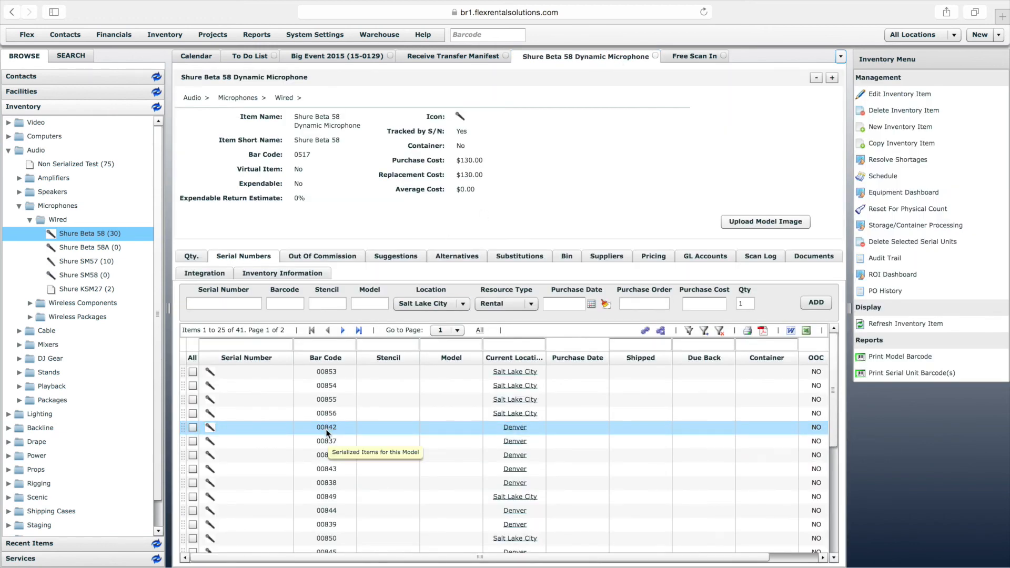
double_click(325, 445)
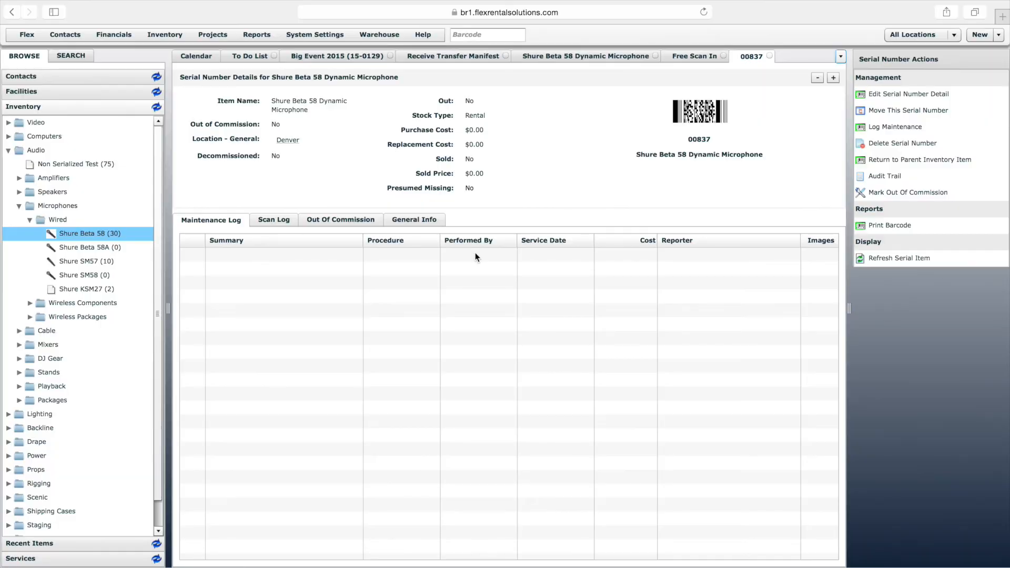
click(883, 98)
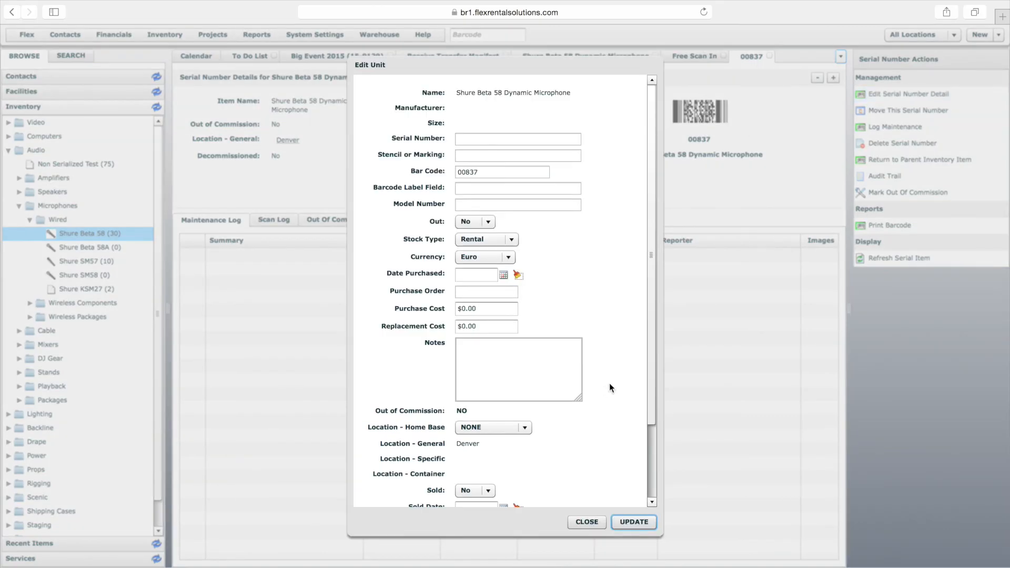
drag(651, 378, 652, 426)
click(485, 370)
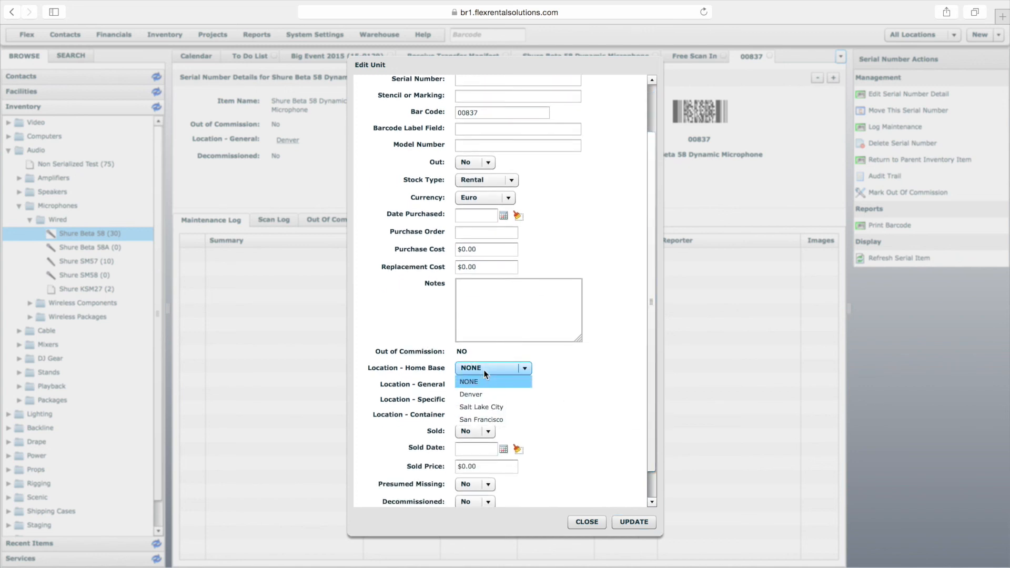
click(471, 372)
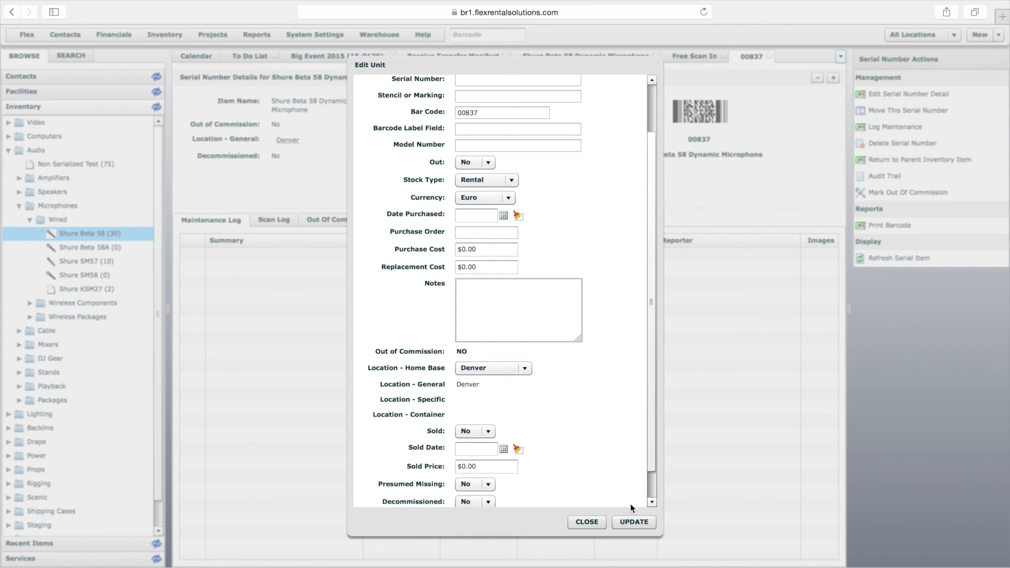
click(634, 522)
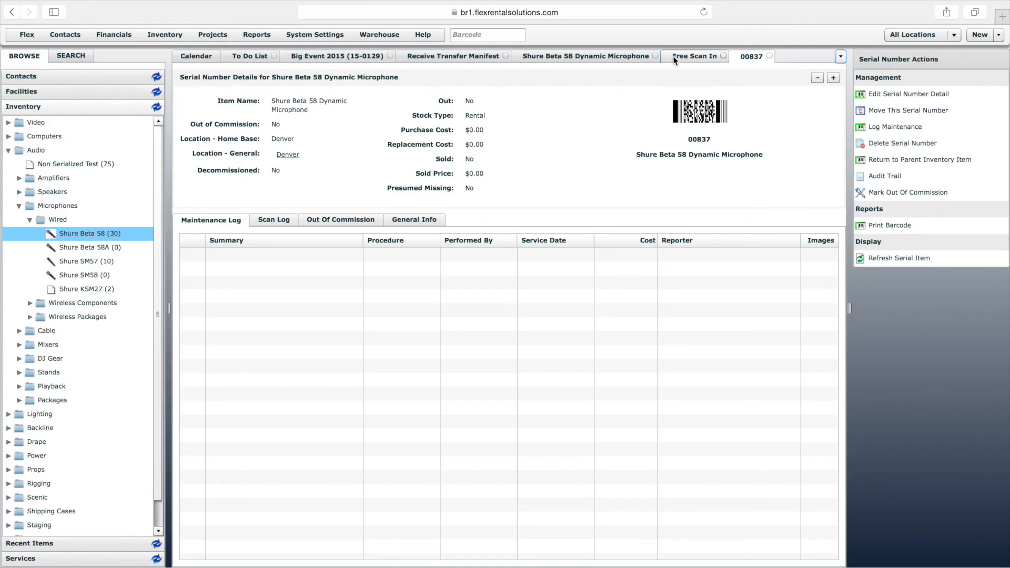
- Free scan in barcode 00837 at Salt Lake City and read the home location notice
click(676, 59)
click(492, 35)
text(00837)
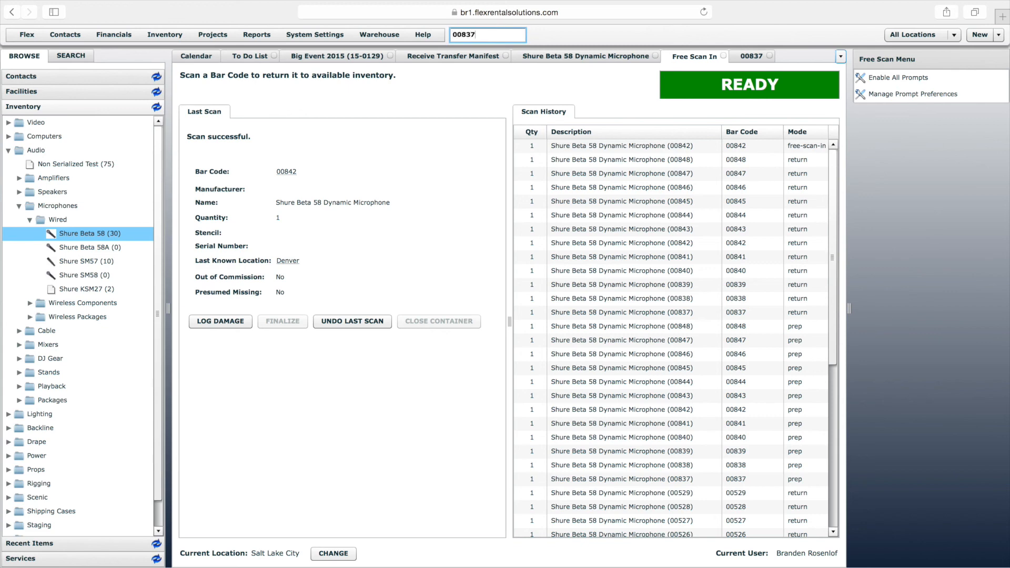
key(Return)
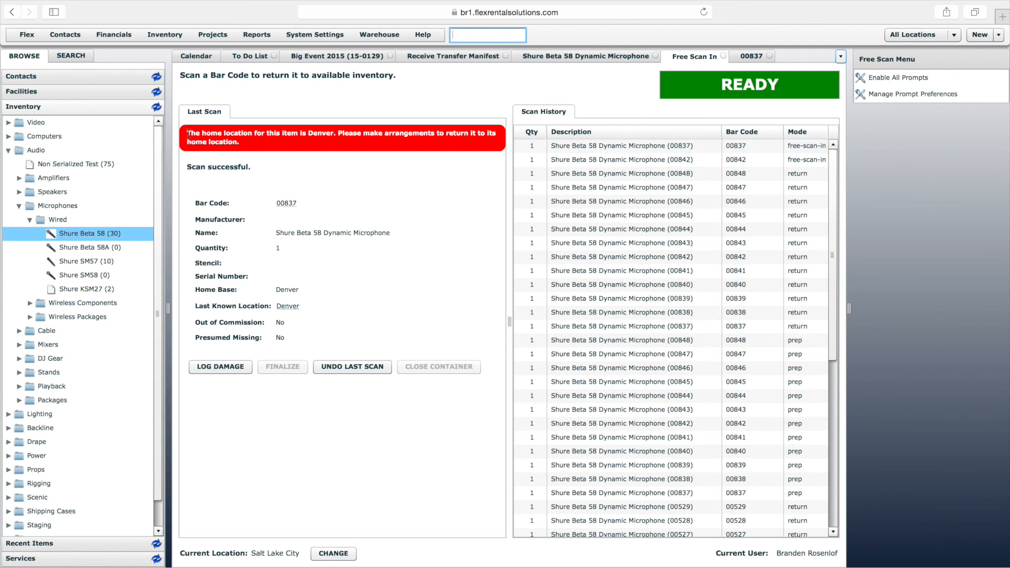
drag(187, 134, 335, 135)
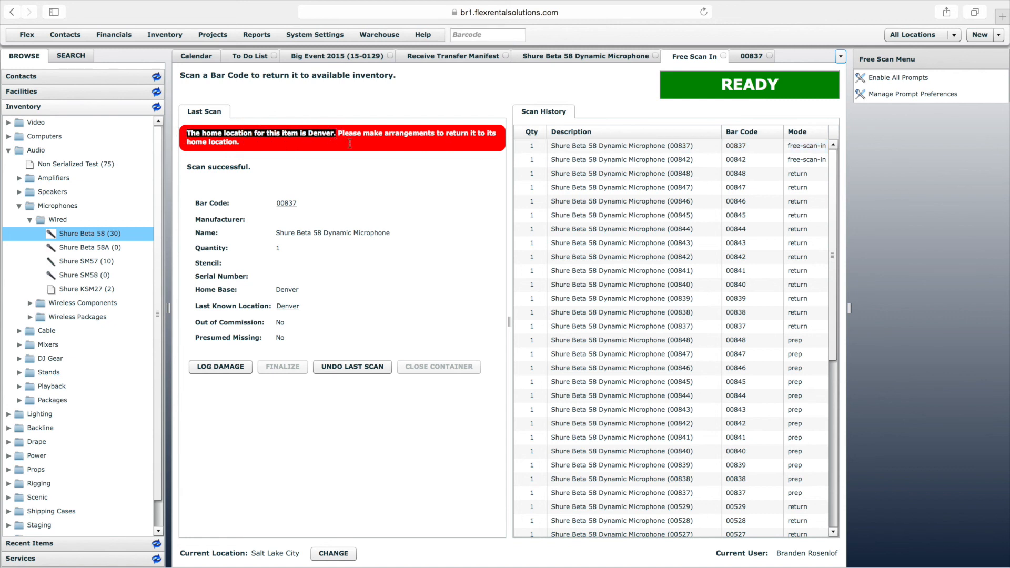
- Check the Home Location Warnings option in the inventory settings, keep it at Yes, and close the settings
click(350, 144)
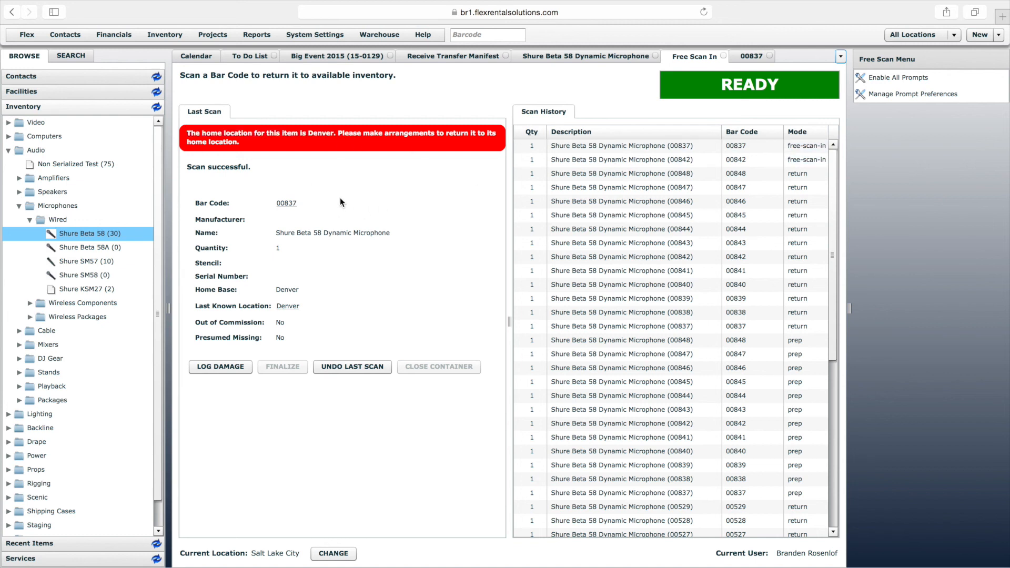
click(162, 35)
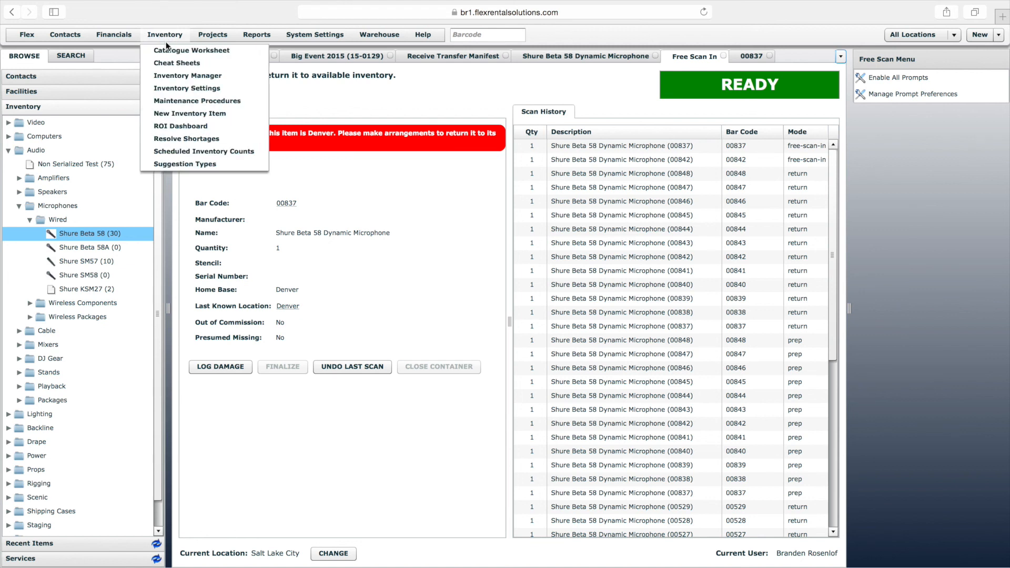
click(177, 89)
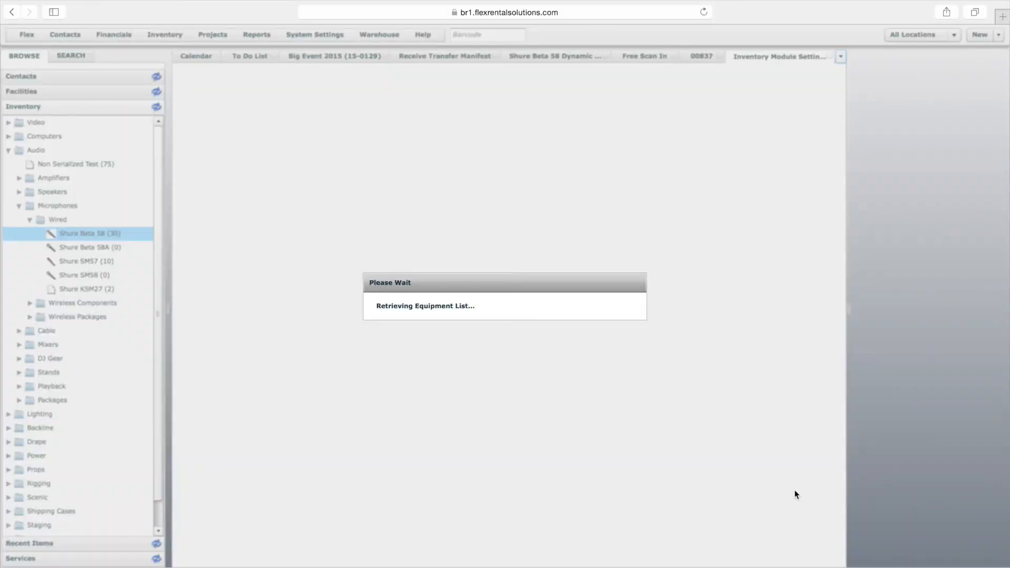
scroll(832, 508, down, 10)
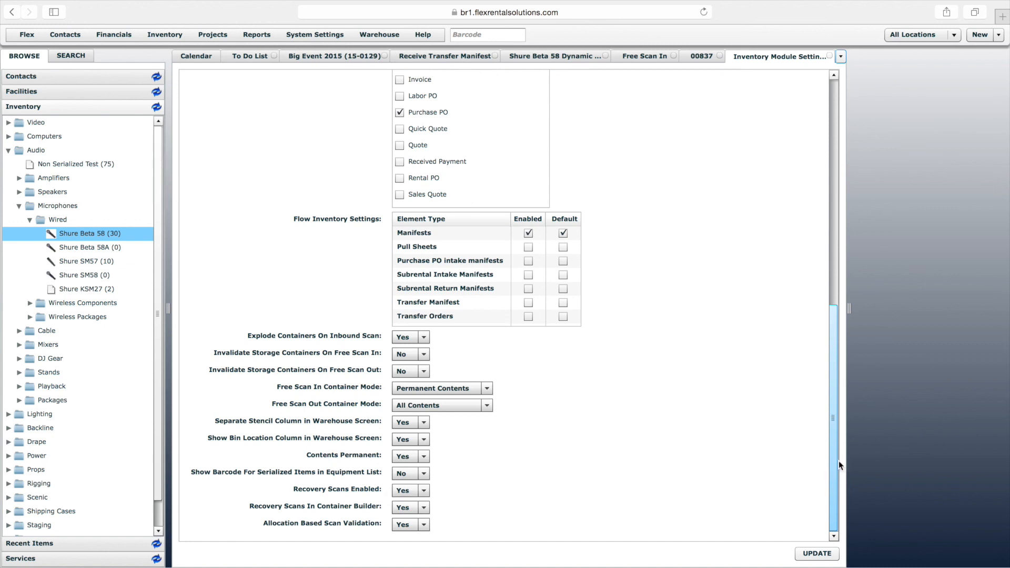
drag(835, 469, 834, 358)
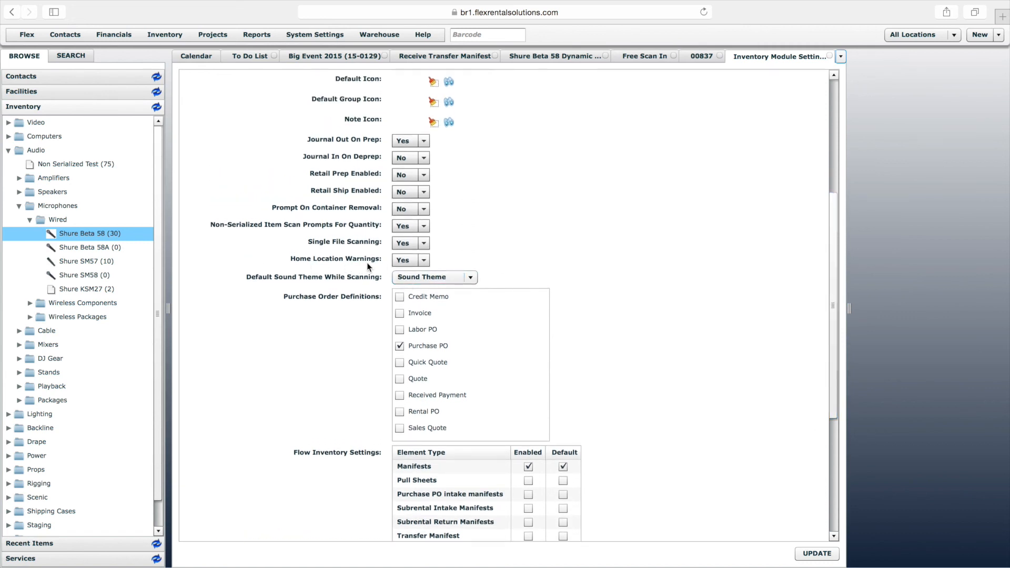
click(409, 261)
click(402, 286)
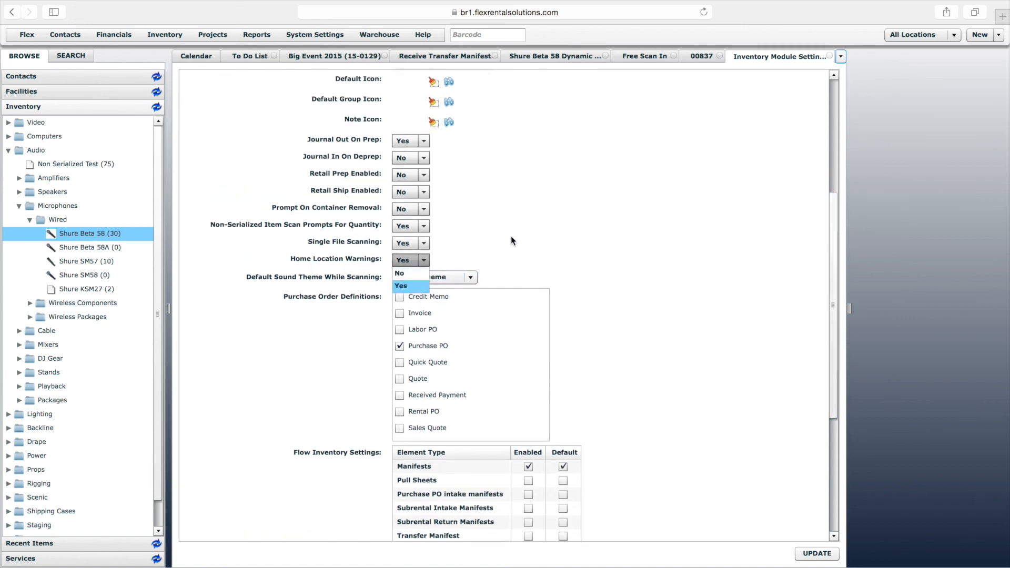
click(830, 55)
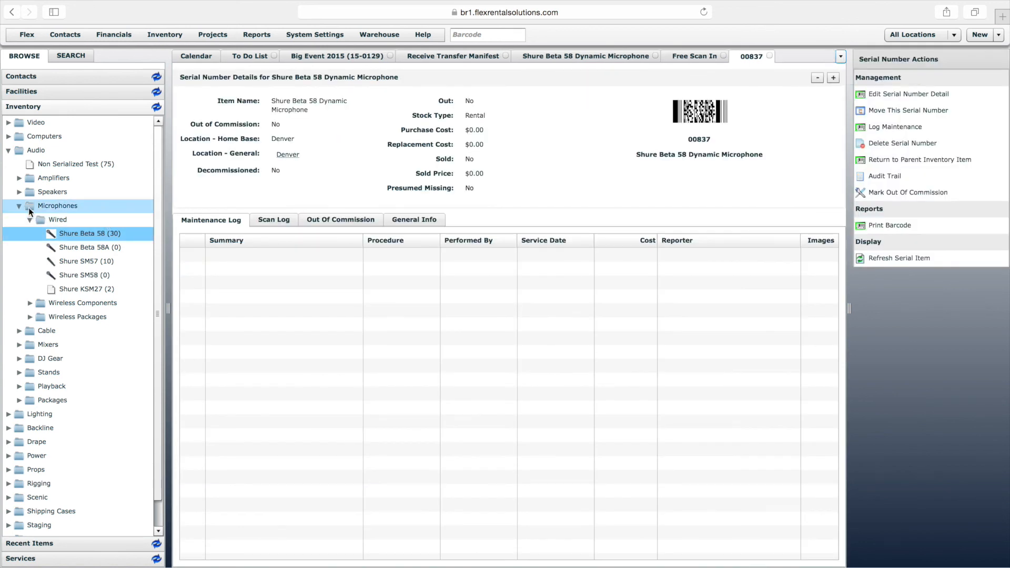
- Open the XLR-100' inventory item from the signal cables in the audio inventory
click(19, 333)
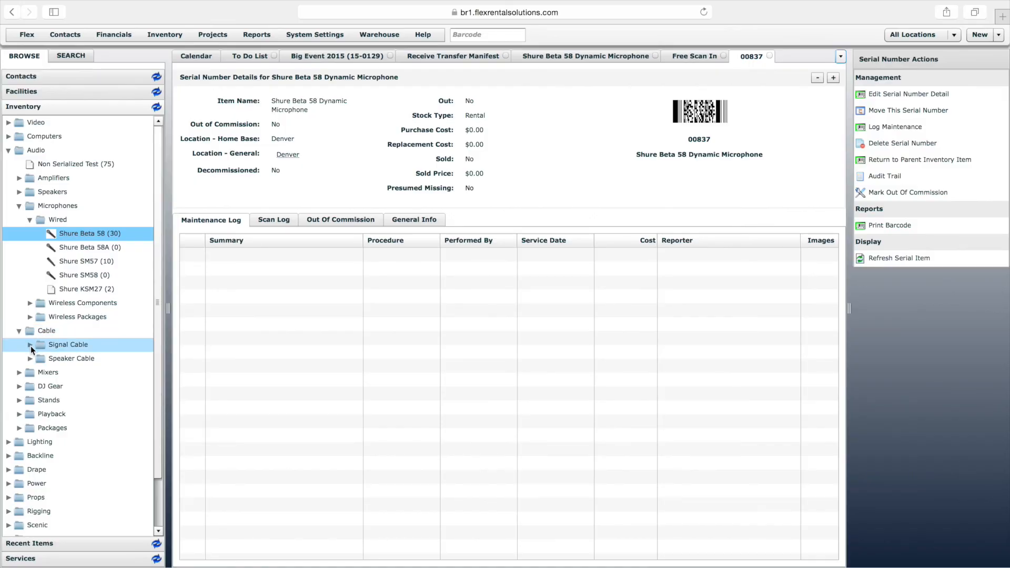
click(30, 346)
click(85, 377)
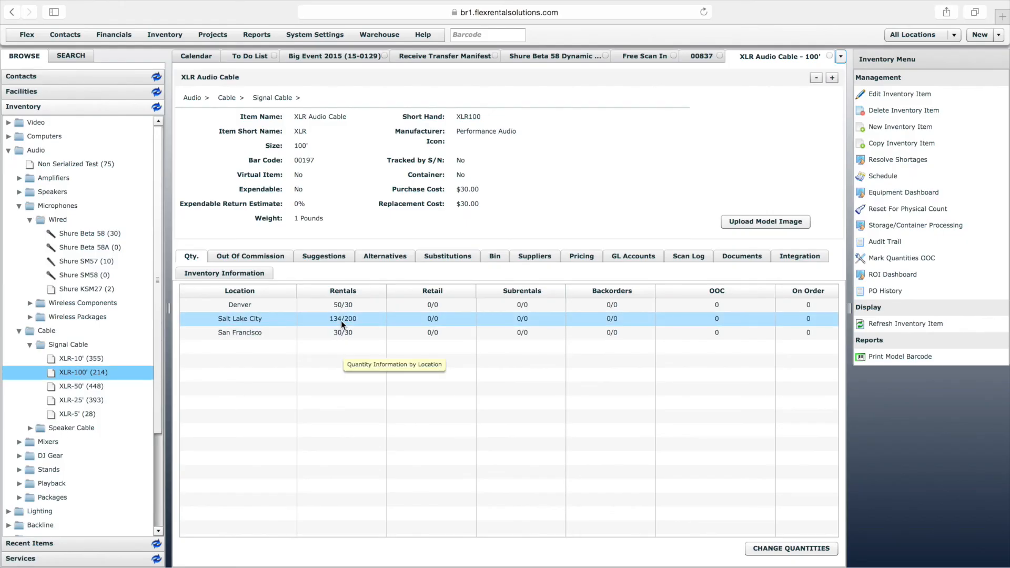
- Change the XLR-100' rental quantities for San Francisco to 20 on hand and 20 allocated
click(784, 549)
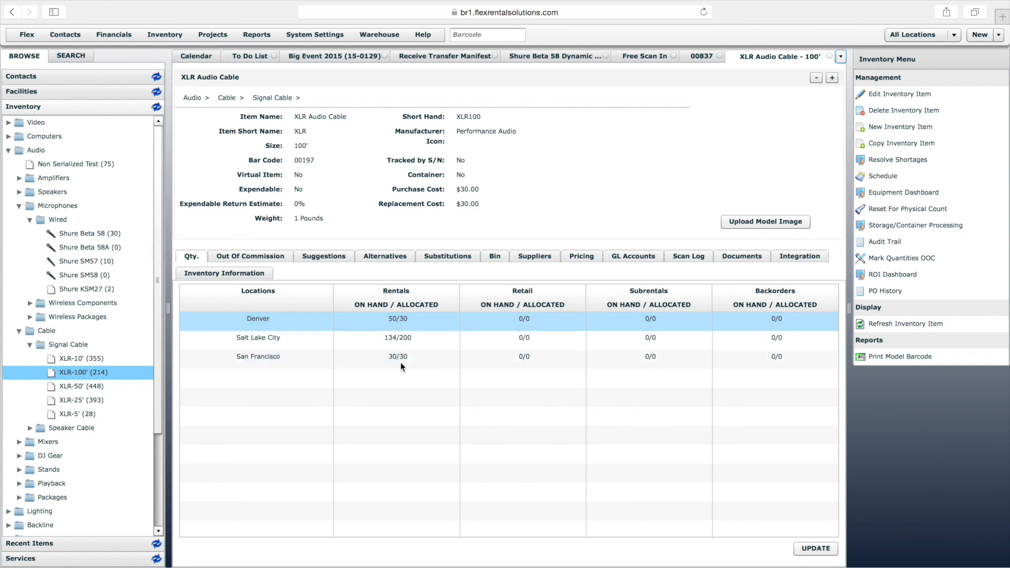
click(394, 359)
text(20)
key(Tab)
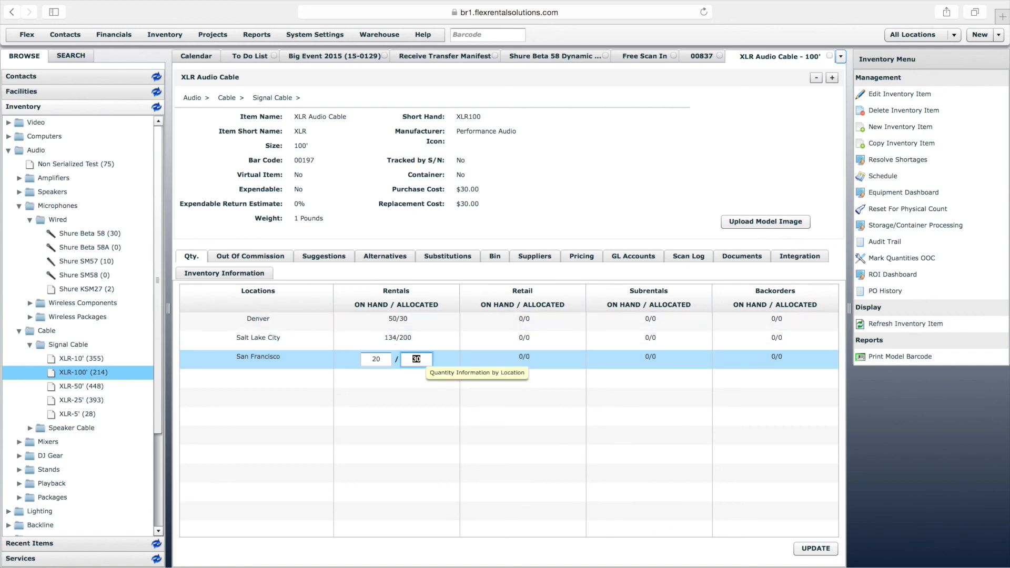
text(20)
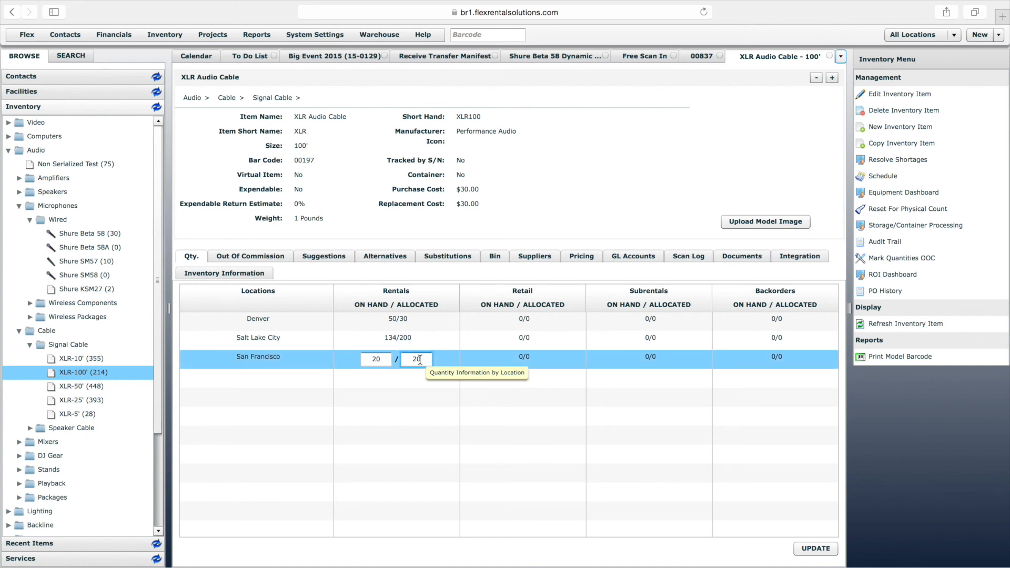
double_click(421, 360)
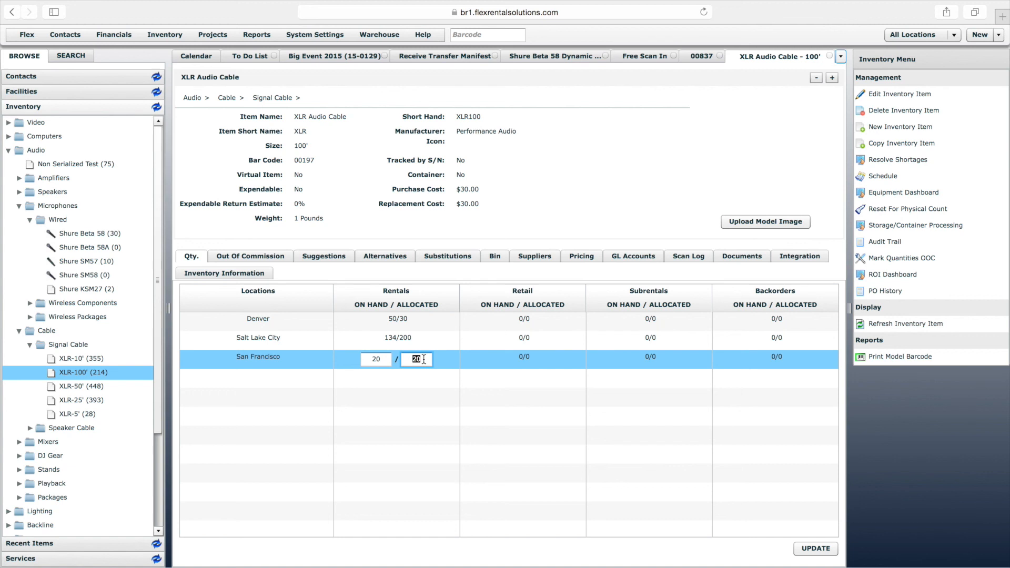
click(425, 386)
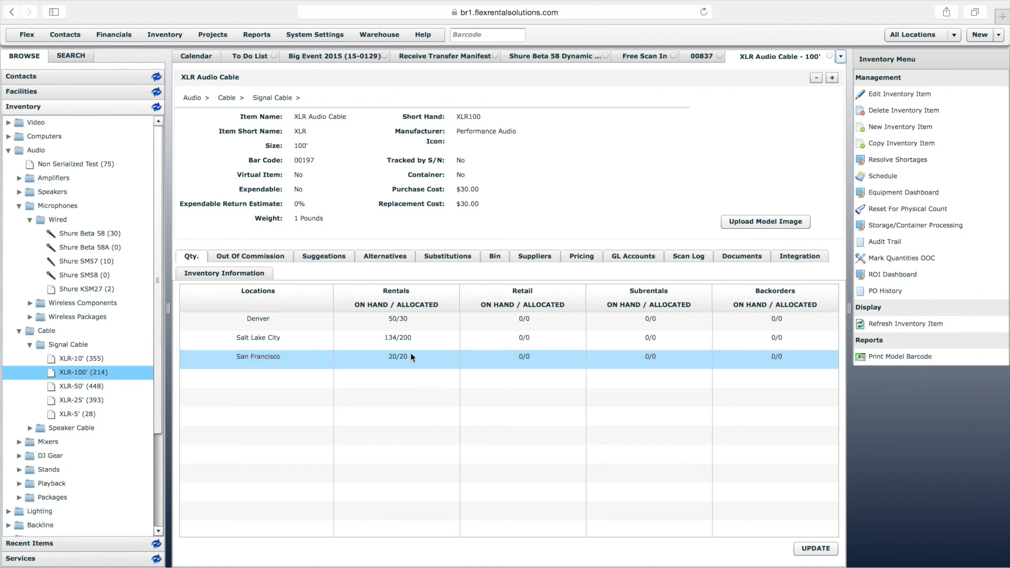
- Set the Salt Lake City rental quantities to 144 on hand and 210 allocated, and save the quantity changes
click(392, 342)
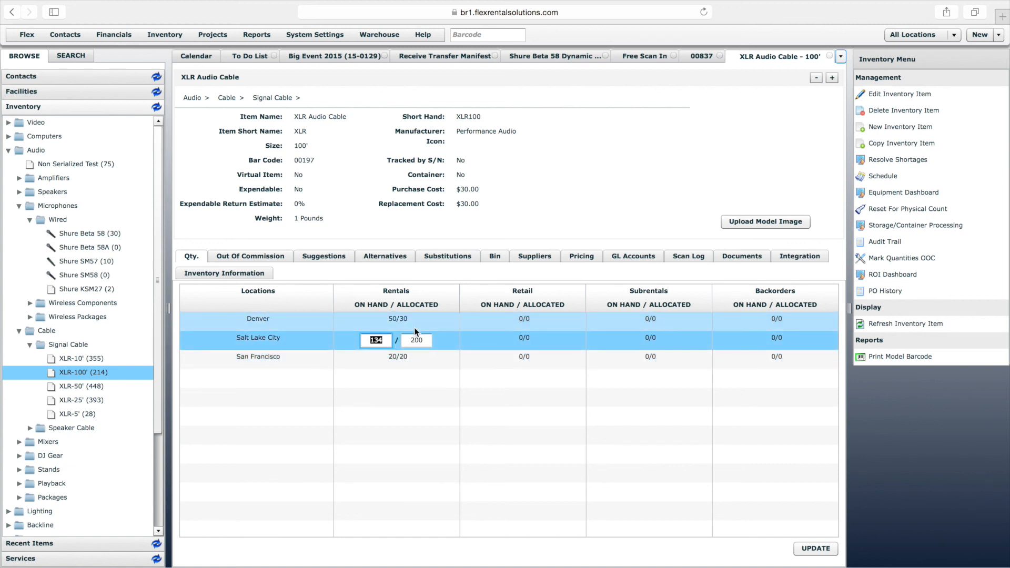
text(144)
key(Tab)
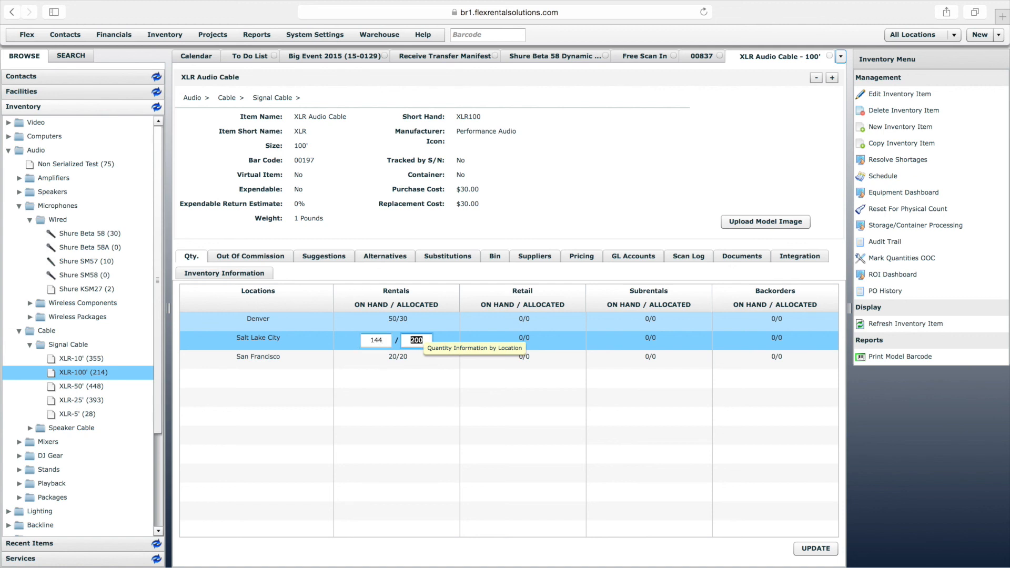
text(210)
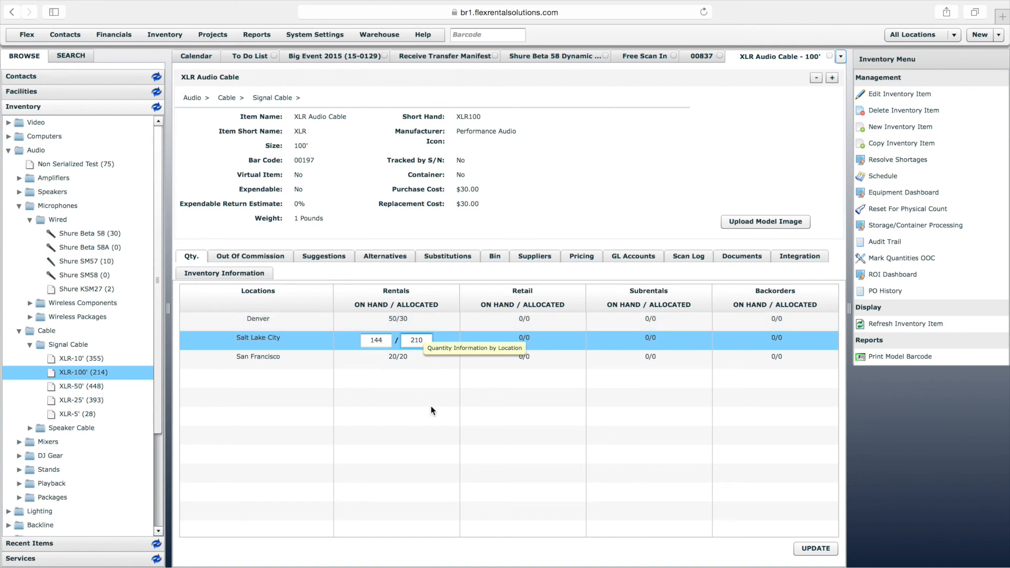
key(Return)
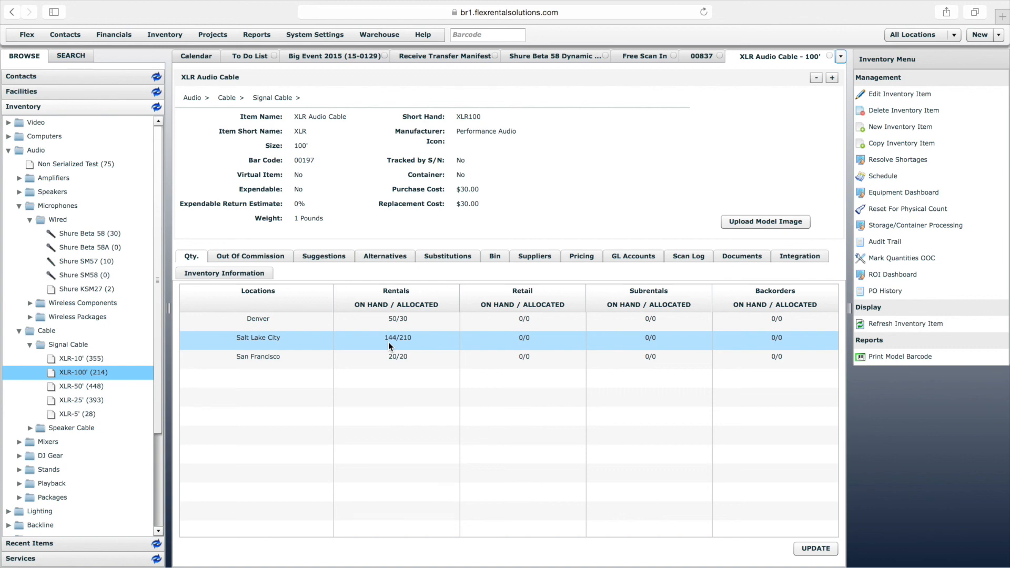
click(816, 547)
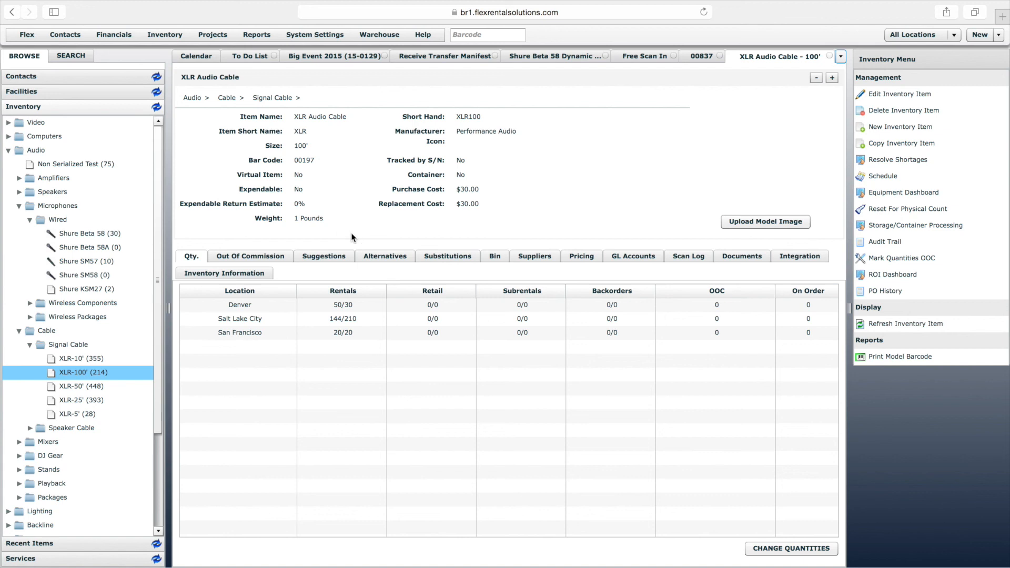
- Close the cable, serial number, free scan, microphone and transfer manifest pages, and return to the Big Event 2015 quote
click(998, 34)
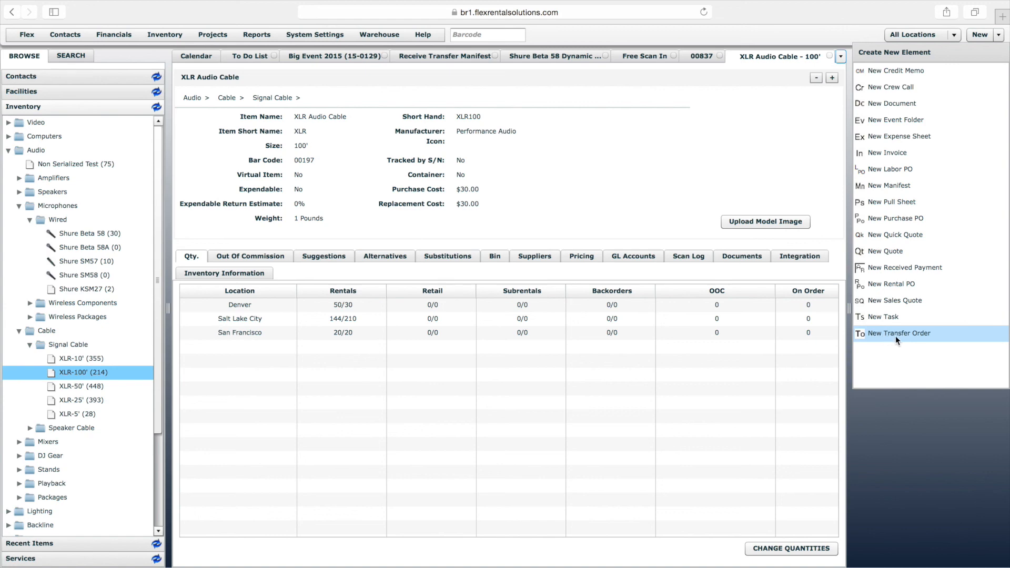
click(841, 56)
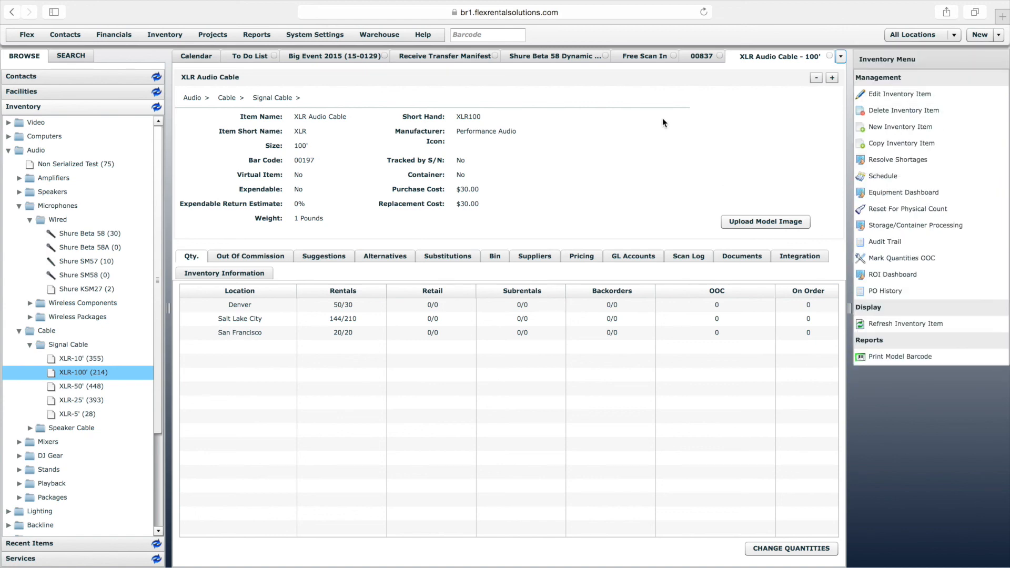
click(832, 55)
click(770, 58)
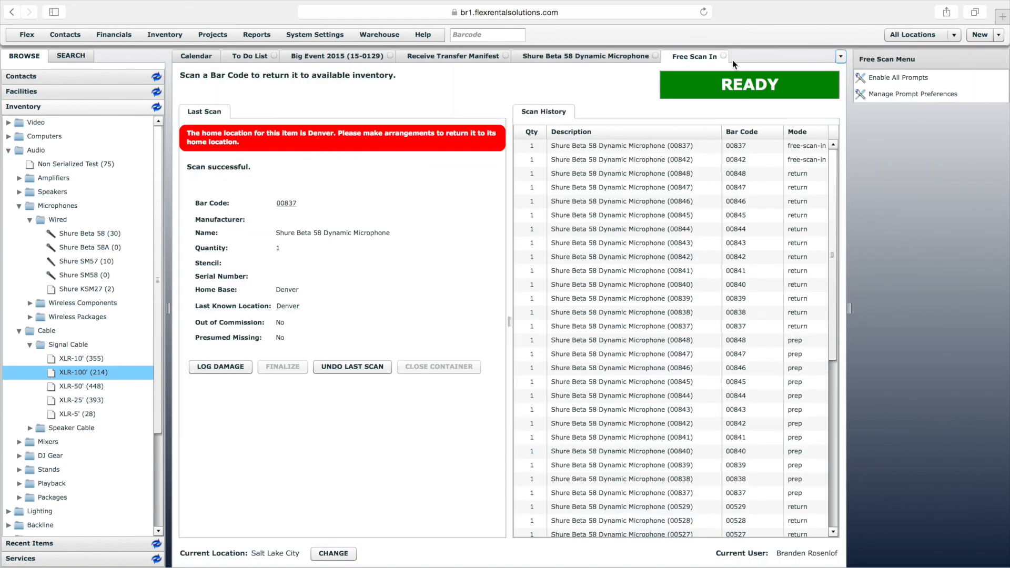
click(725, 56)
click(655, 56)
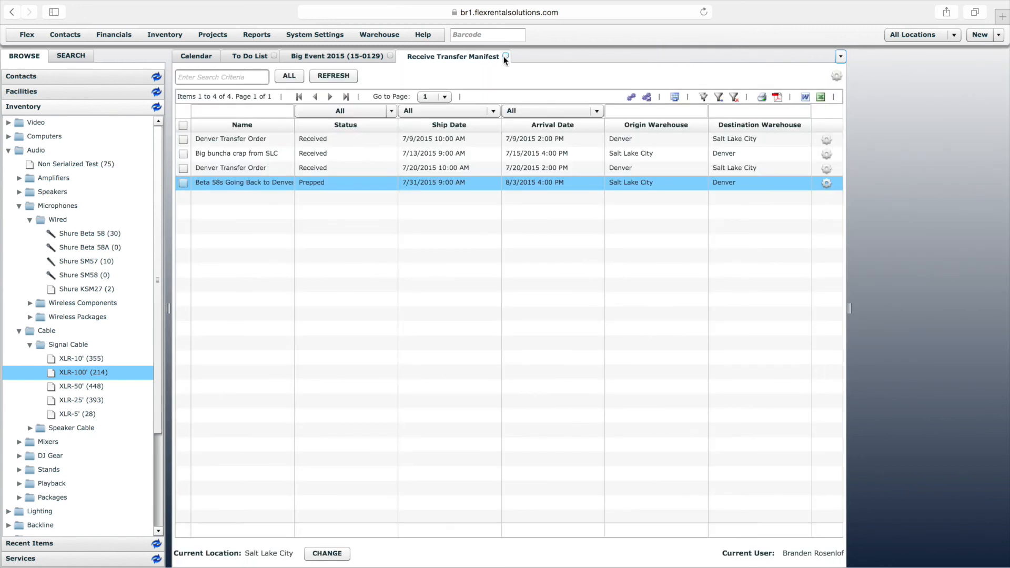
click(506, 56)
click(337, 59)
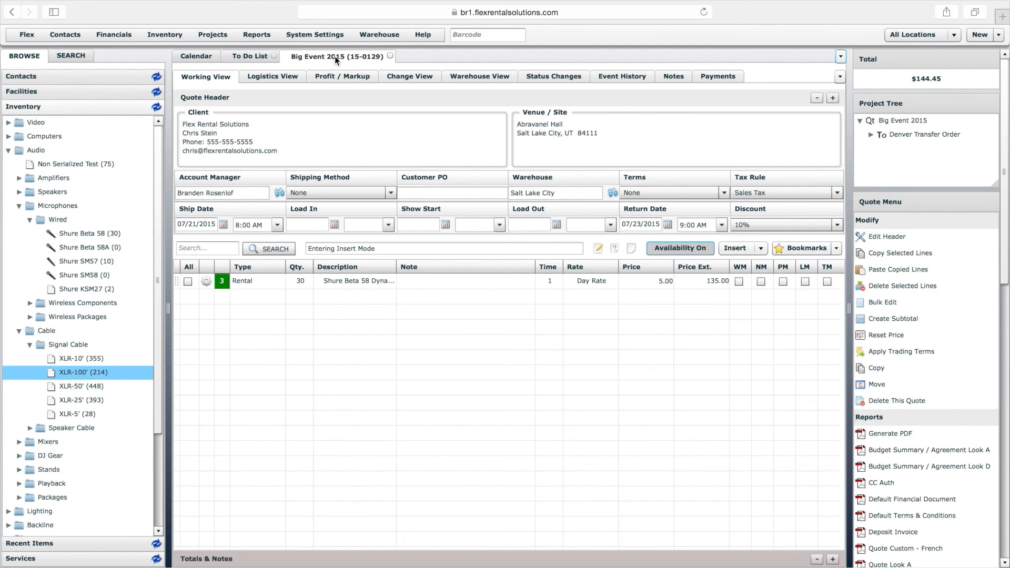